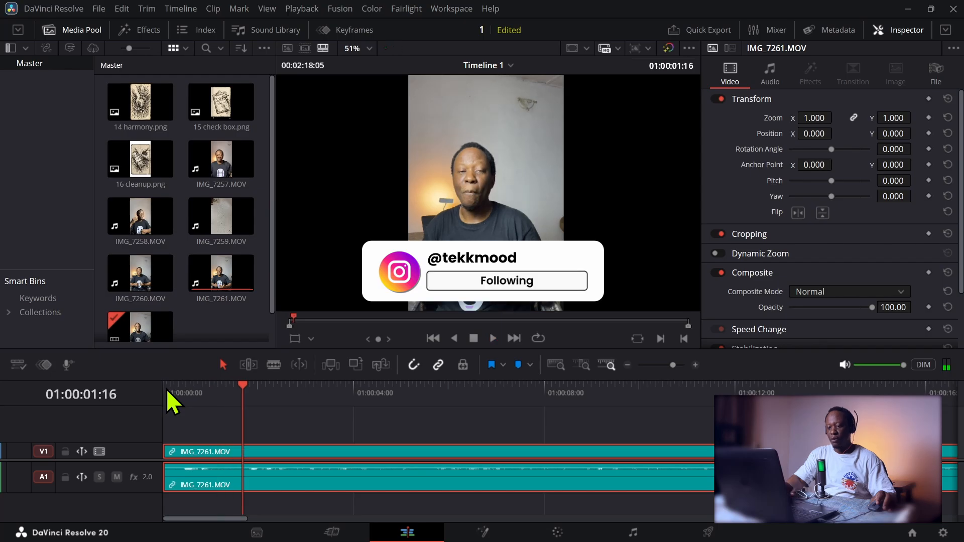
Step: Split the IMG_7261.MOV clip at 01:00:01:16 and set the zoom of the part after the cut to 2.000
key(ctrl+b)
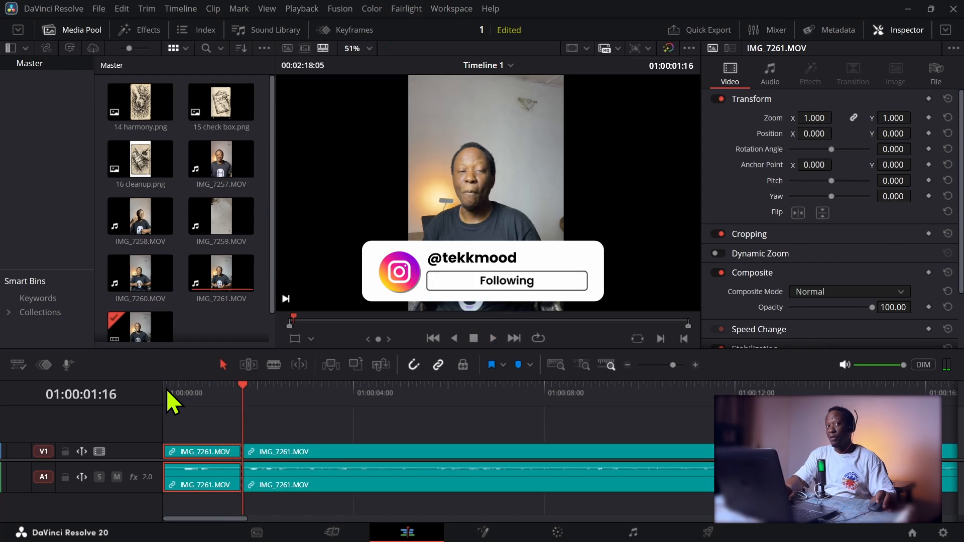
click(273, 454)
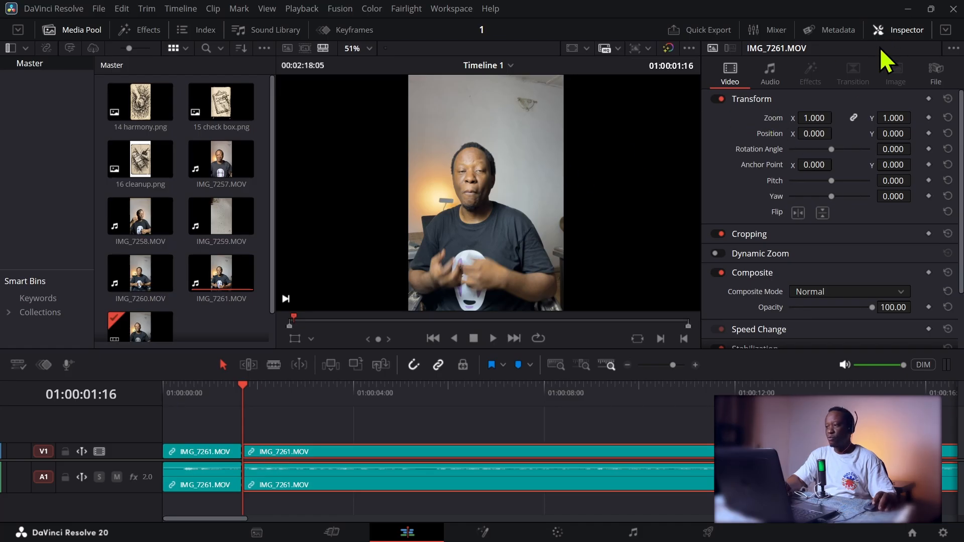
click(882, 34)
click(881, 34)
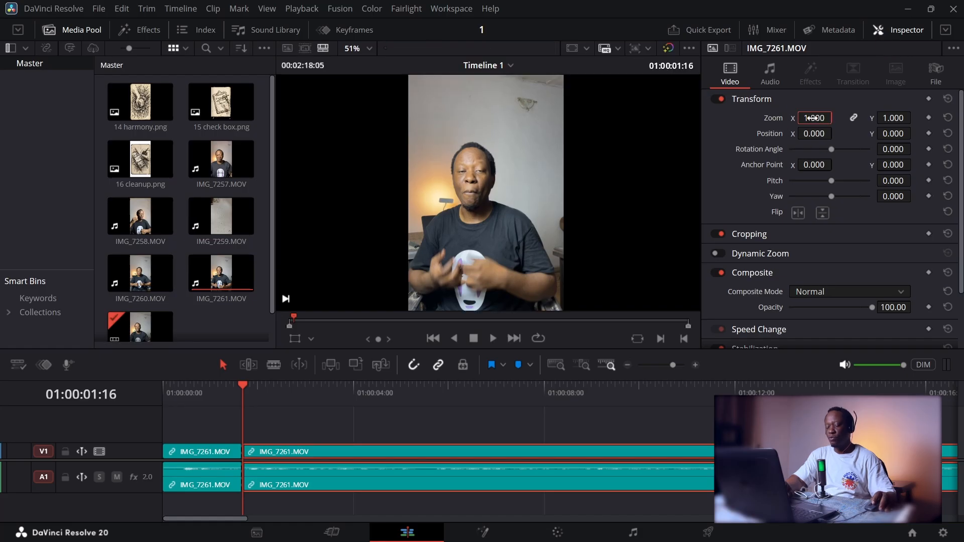
double_click(813, 118)
text(2)
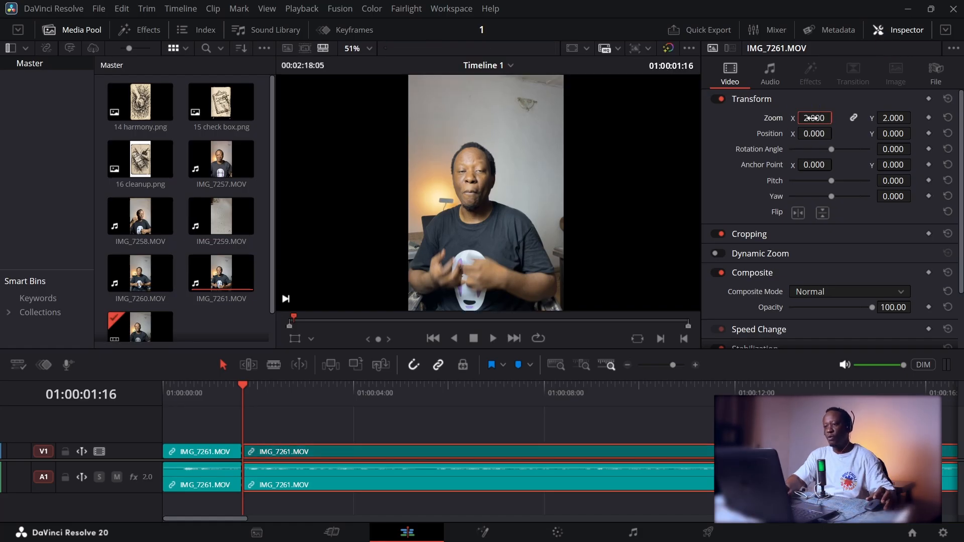
key(Return)
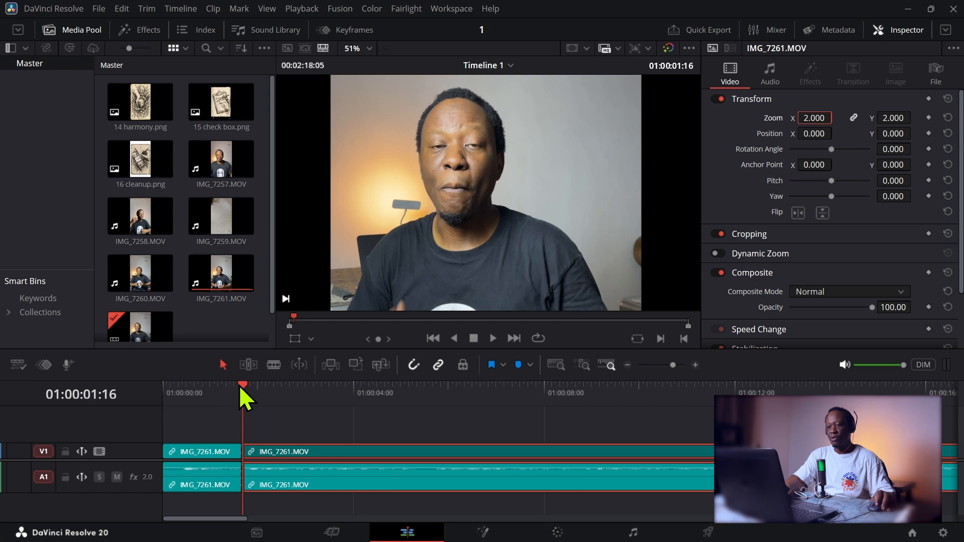
Step: Play from the start to 01:00:05:09, split the clip there, and set the following part's zoom to 1.000
drag(239, 385, 133, 387)
key(space)
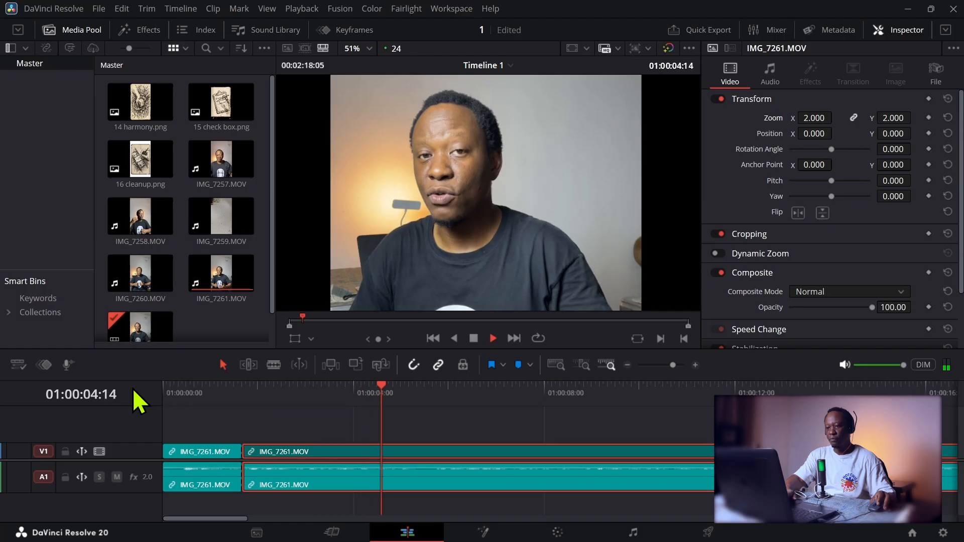
key(space)
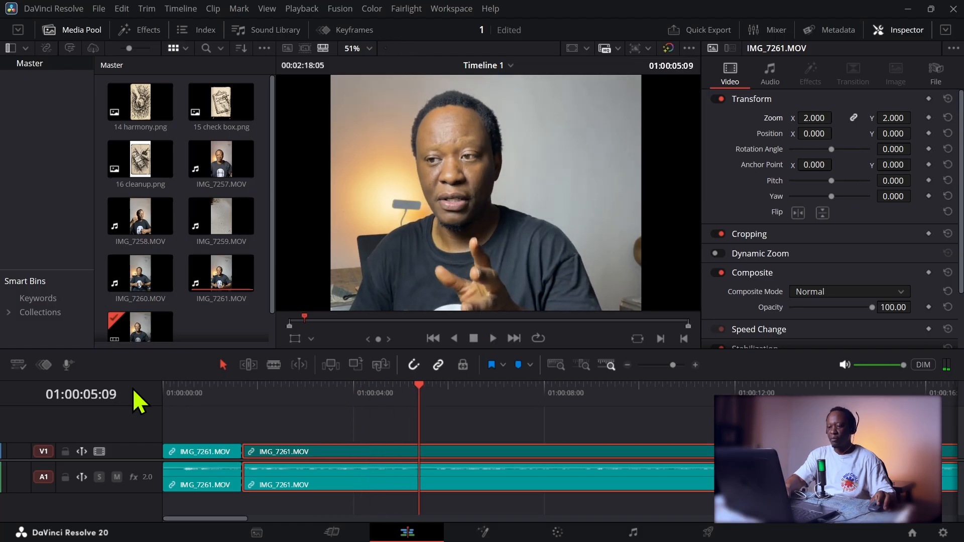
key(ctrl+b)
click(444, 450)
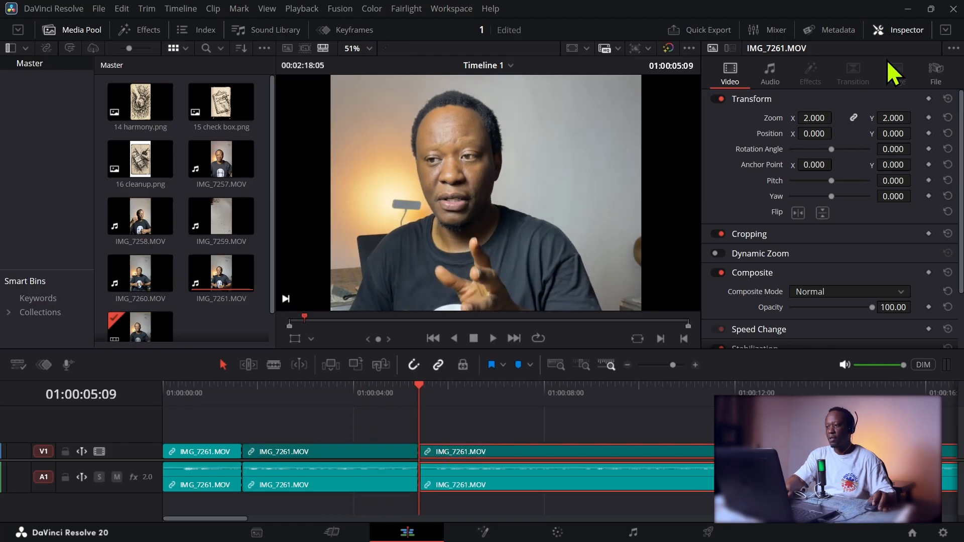
double_click(816, 118)
text(1)
key(Return)
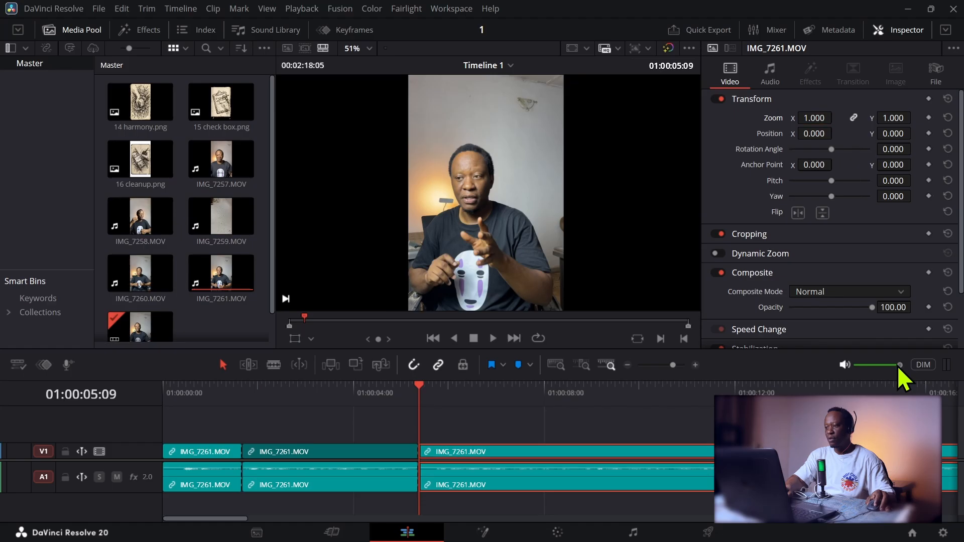
Step: Lower the monitoring volume to near minimum and play the timeline from the start to review the zoom cuts
drag(903, 366, 816, 369)
drag(418, 391, 123, 430)
key(space)
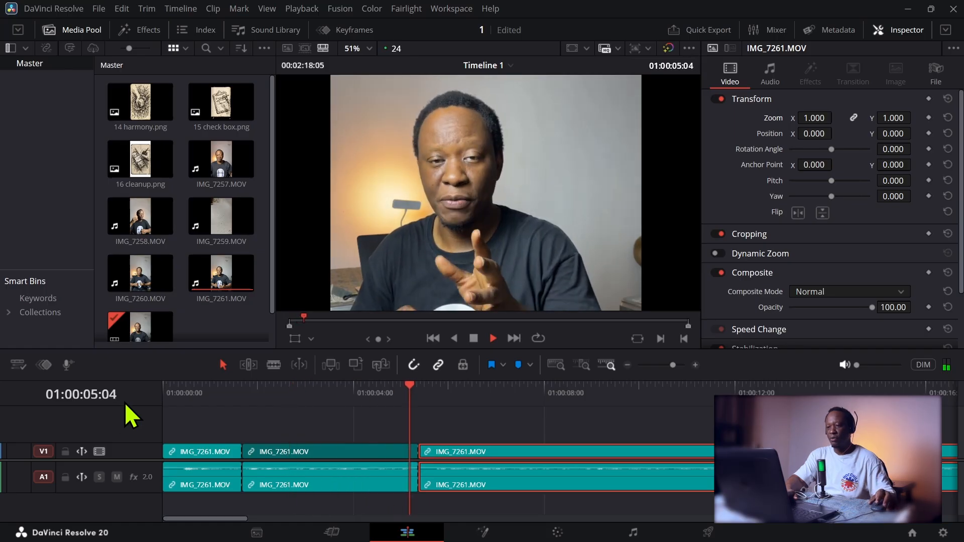
key(space)
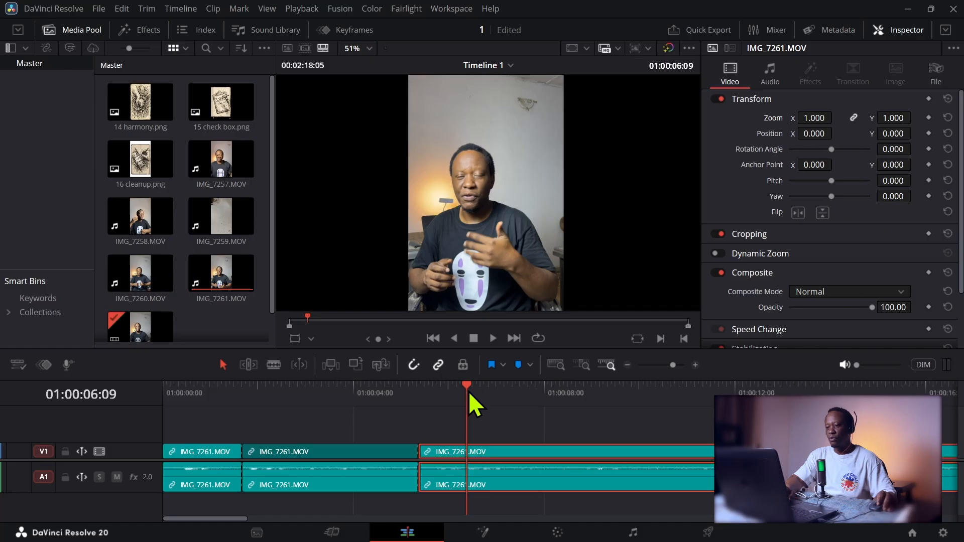
Step: Split the clip at 01:00:08:20 and keyframe the following part's zoom at 1.340 at its first frame
drag(474, 398, 583, 395)
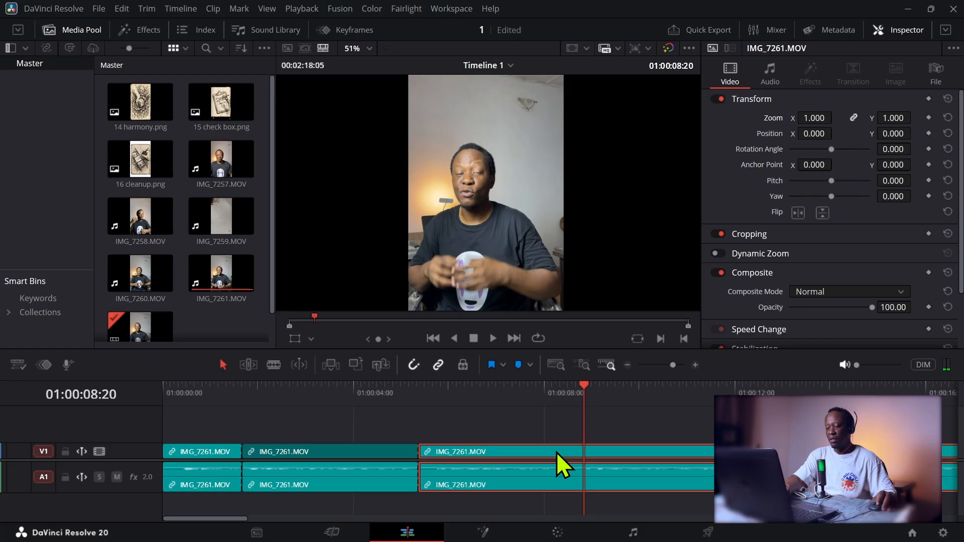
key(ctrl+b)
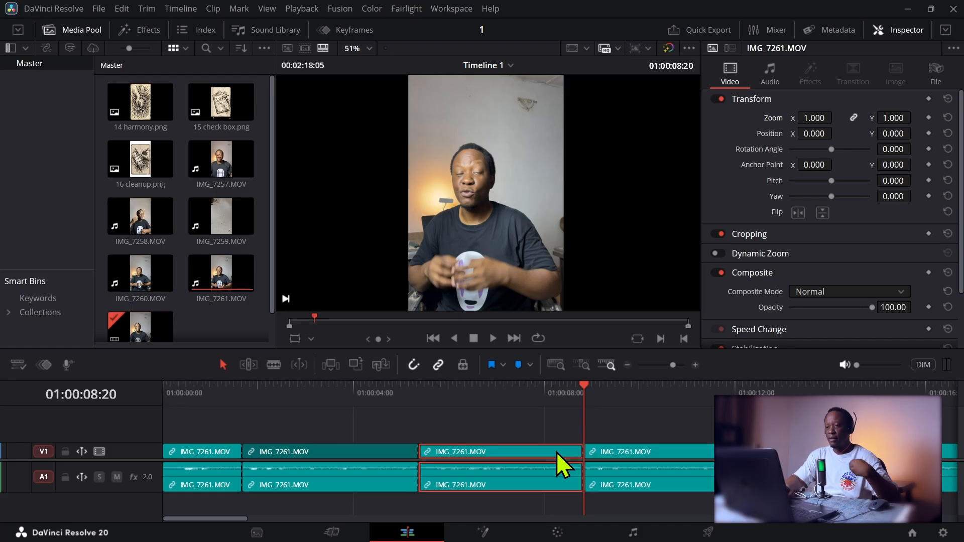
click(624, 451)
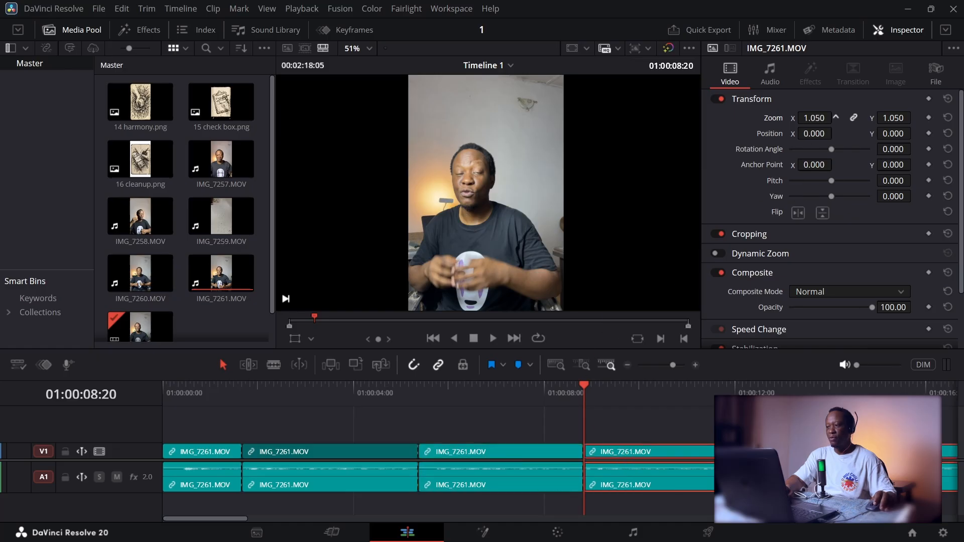
drag(815, 118, 836, 118)
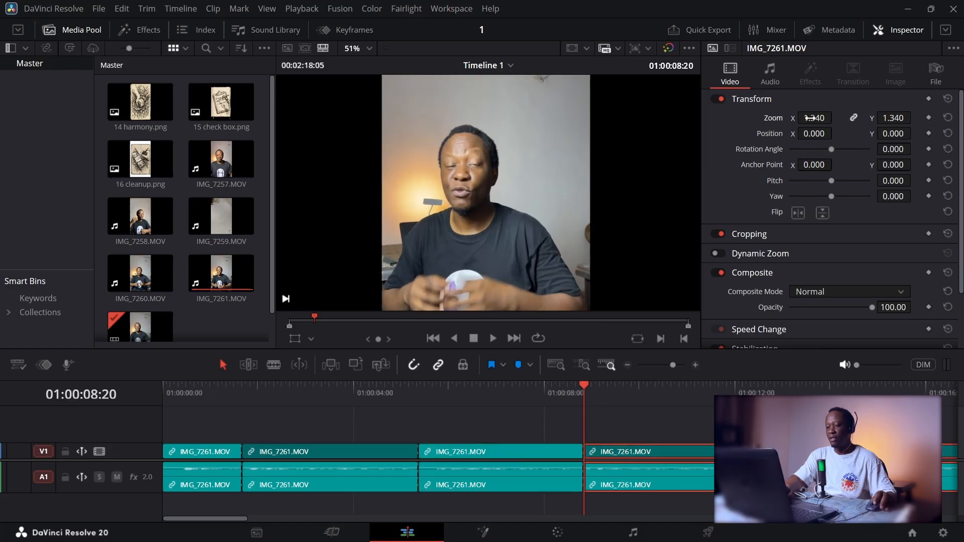
click(928, 117)
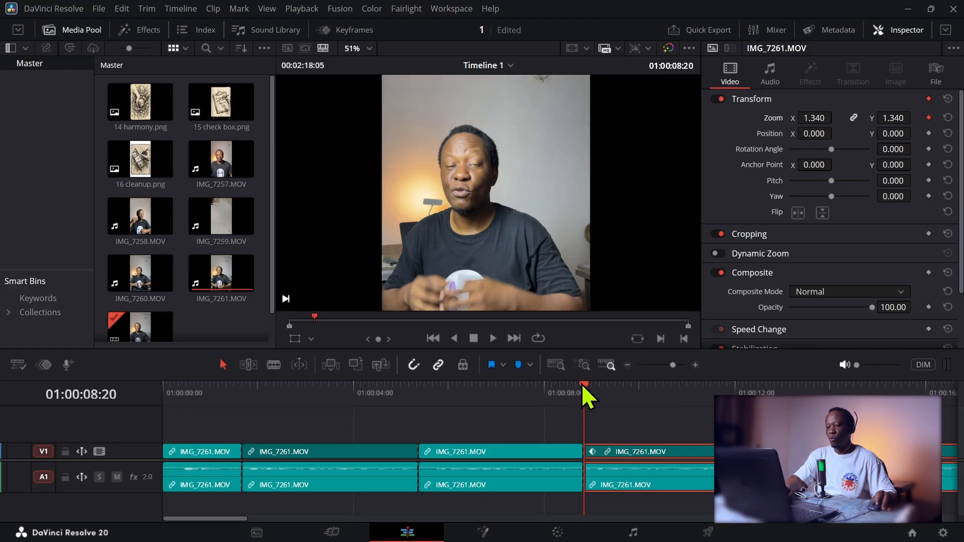
Step: Set a zoom keyframe of 1.000 at 01:00:10:20 and split the clip at that point
drag(583, 384, 679, 387)
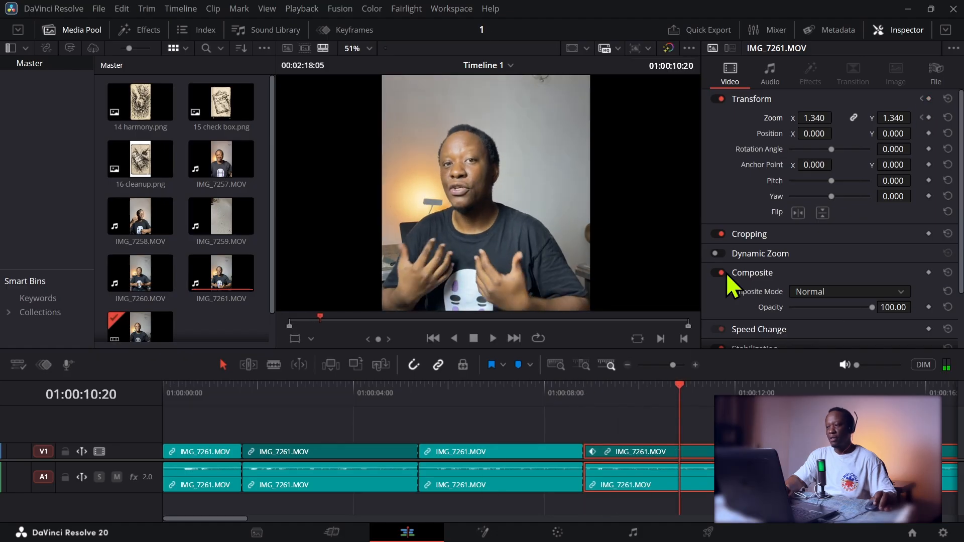
double_click(809, 118)
text(1)
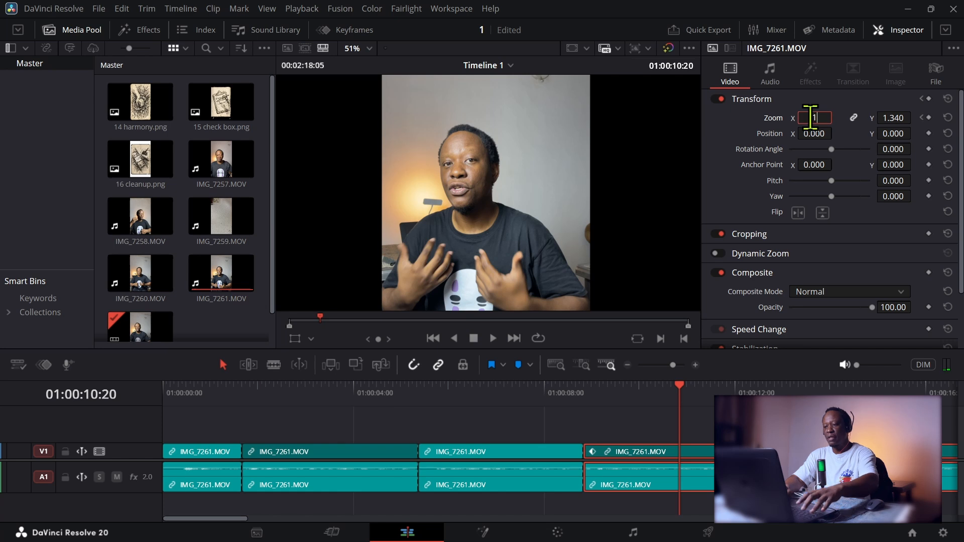
key(Return)
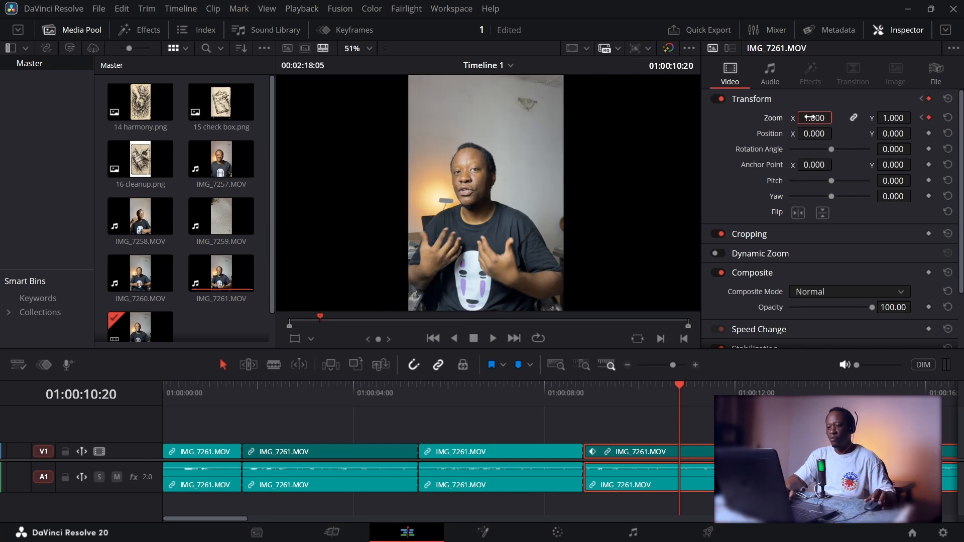
key(ctrl+b)
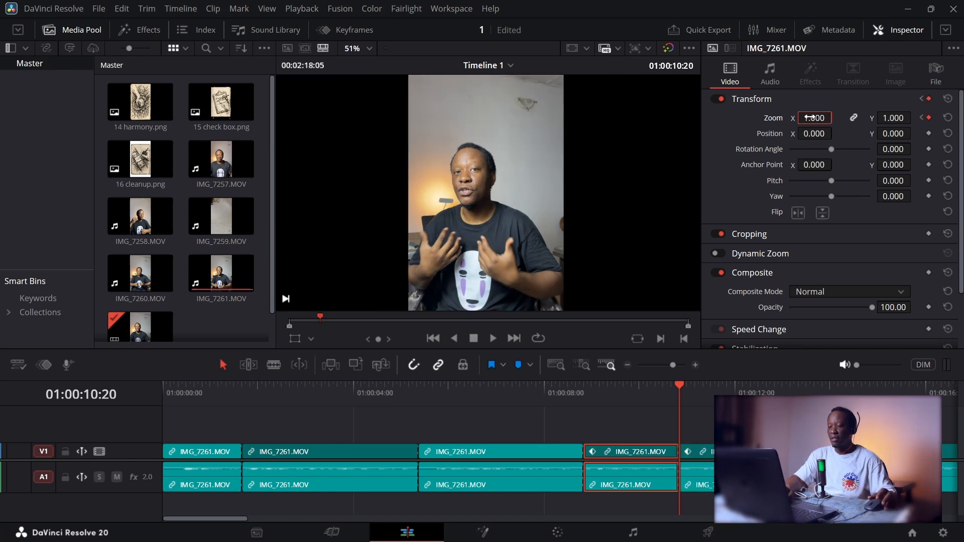
Step: Play back the keyframed zoom-out from just before 01:00:08:20
click(578, 395)
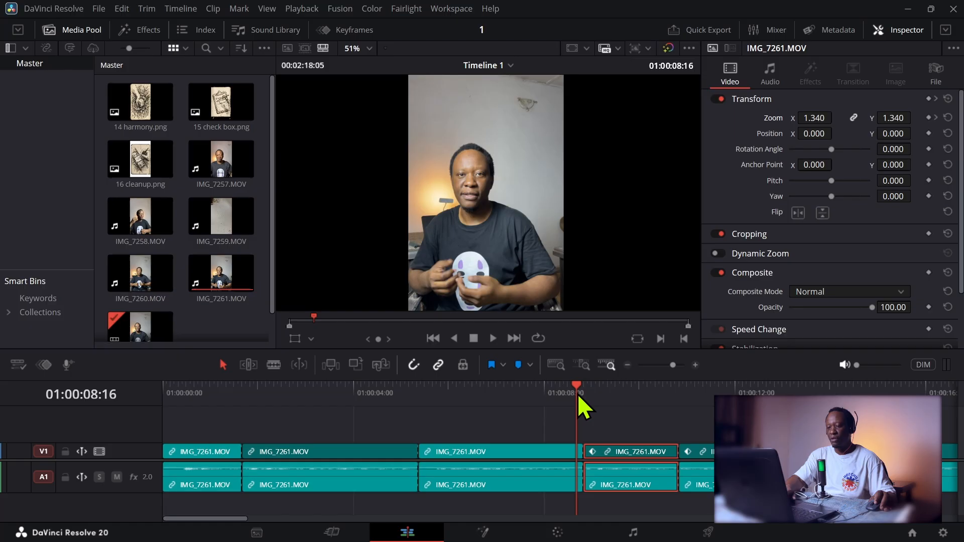
key(space)
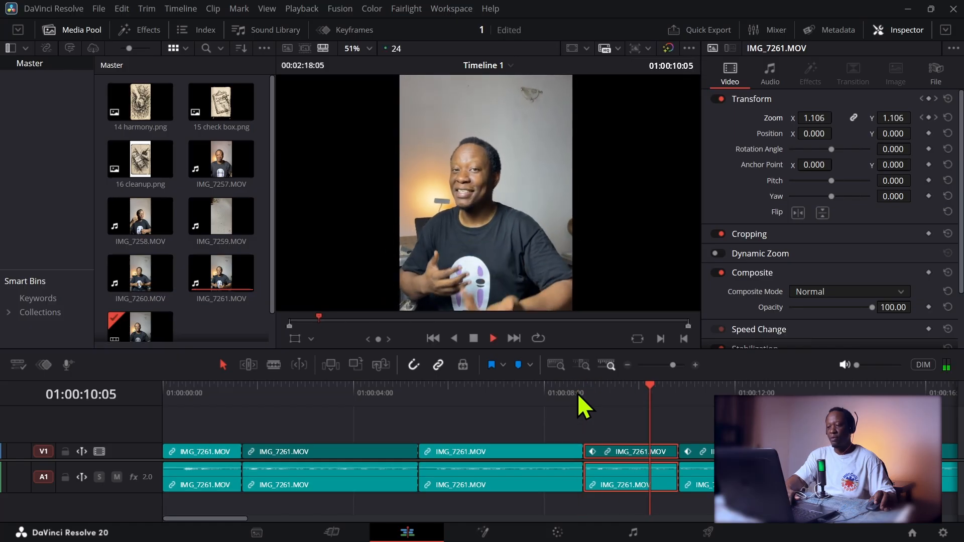
key(space)
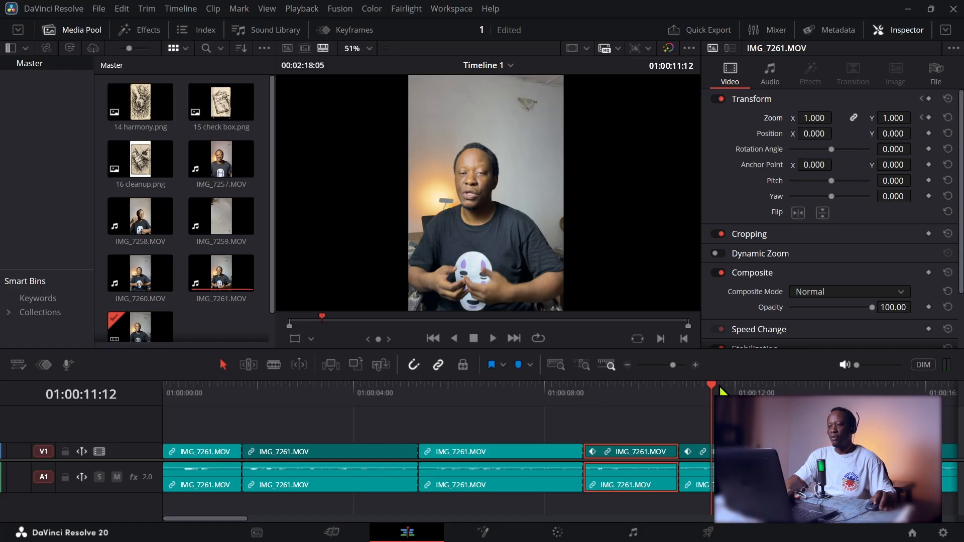
Step: Change the zoom keyframe at 01:00:08:20 to Ease Out and play back the eased zoom
drag(721, 389, 591, 390)
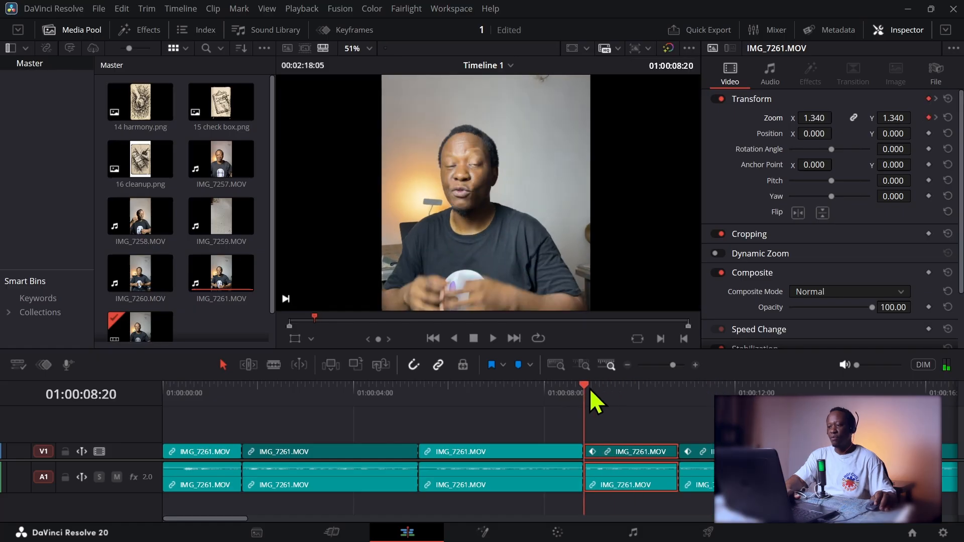
right_click(929, 119)
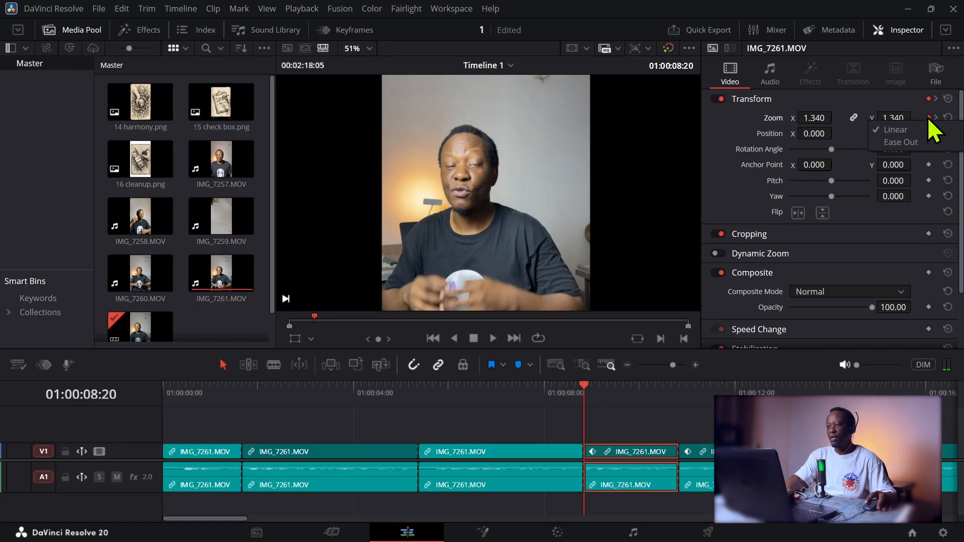
click(904, 143)
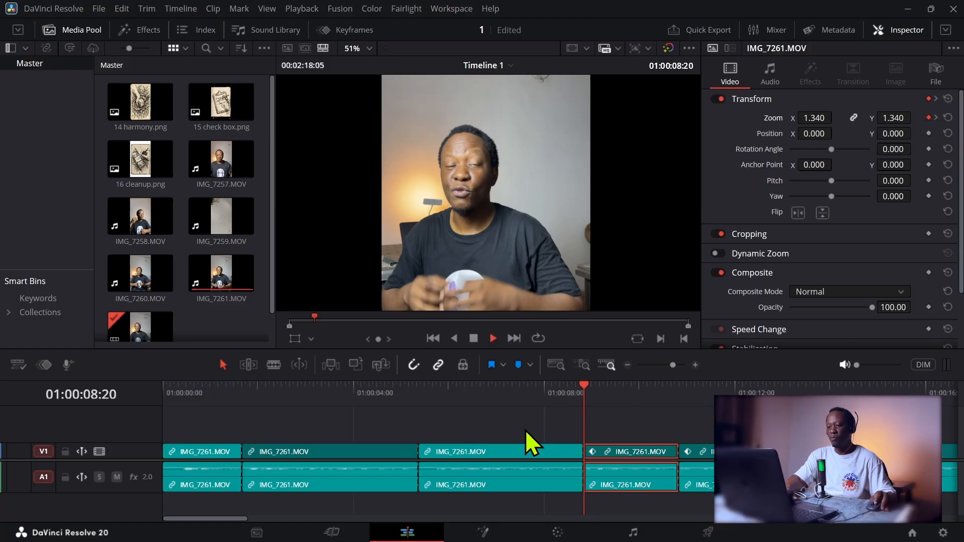
key(space)
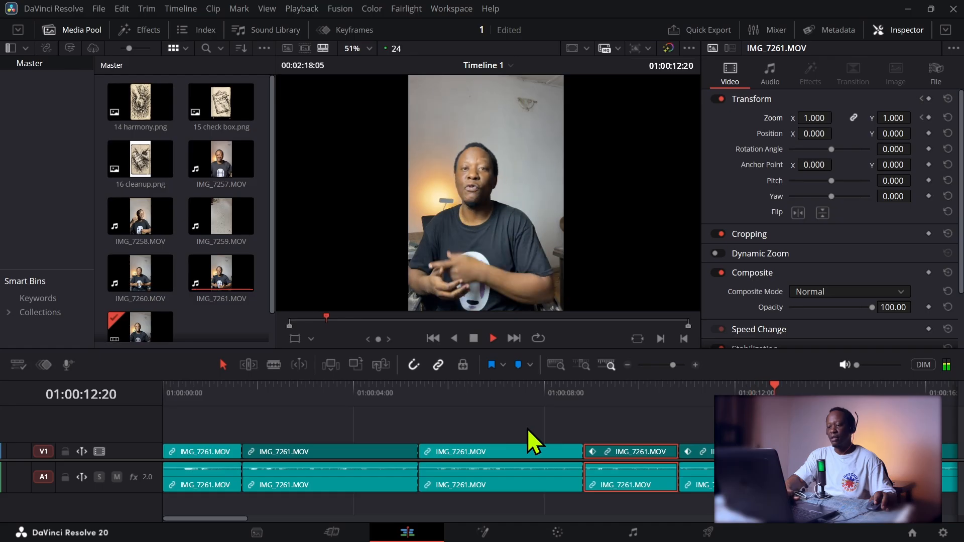
key(space)
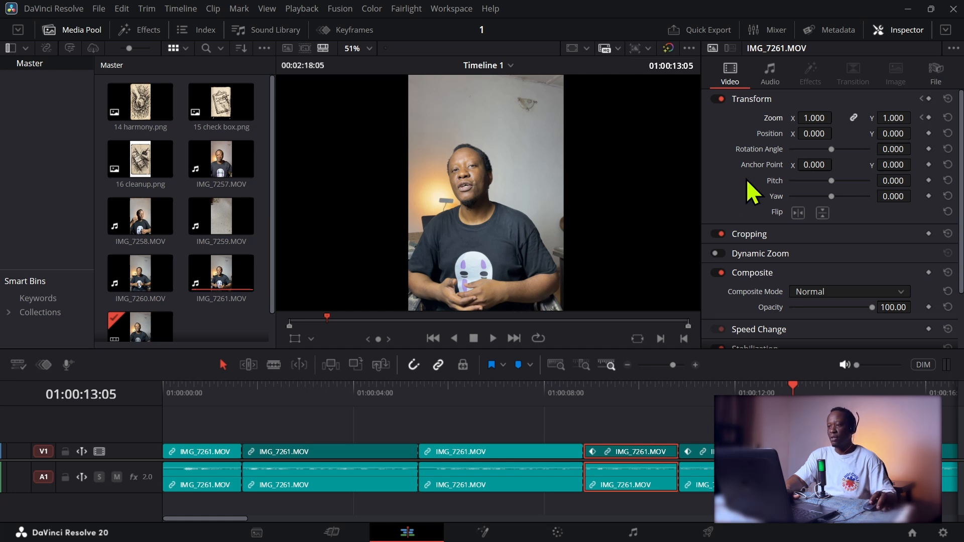
Step: Enable Dynamic Zoom on the clip after 01:00:10:20 and set its ease to Ease Out
scroll(740, 174, down, 2)
scroll(736, 206, up, 2)
click(773, 452)
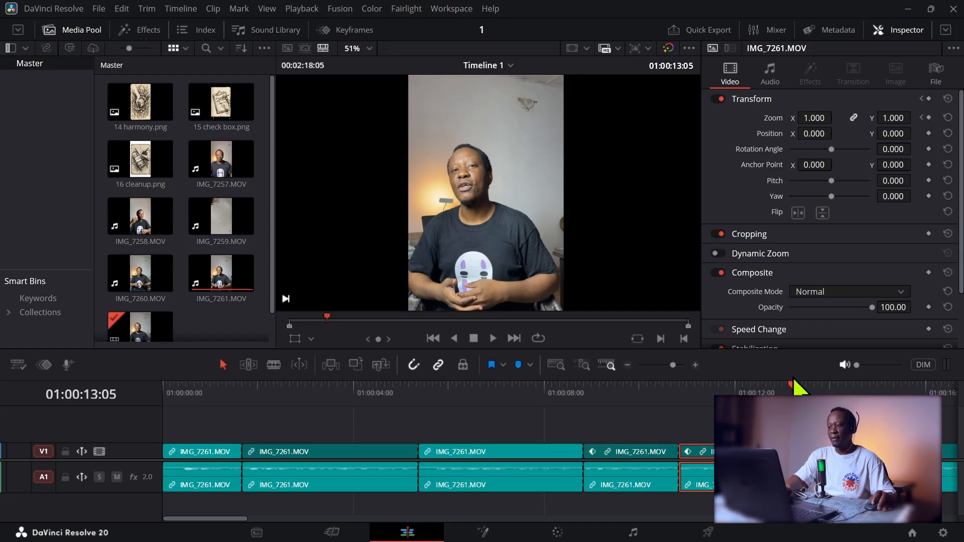
drag(794, 387, 717, 386)
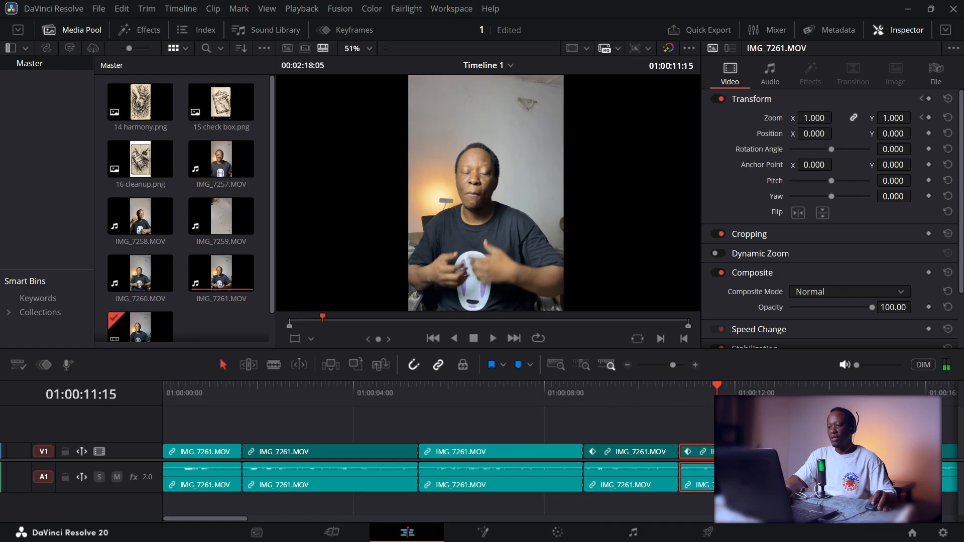
click(725, 254)
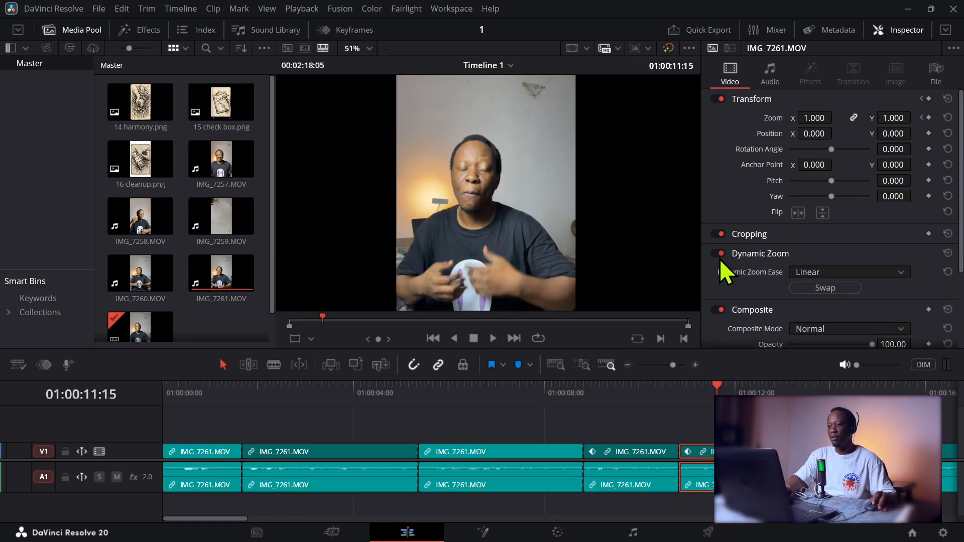
click(829, 272)
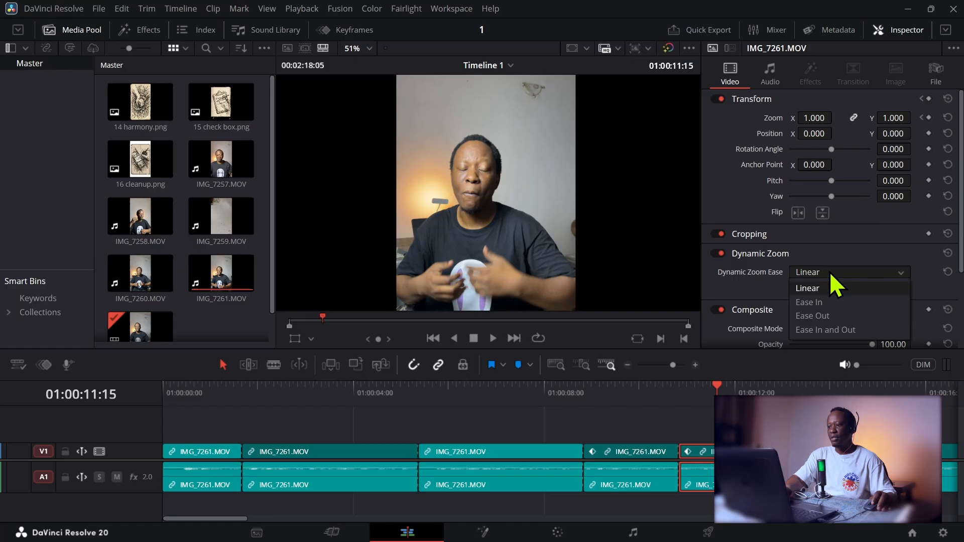
click(817, 317)
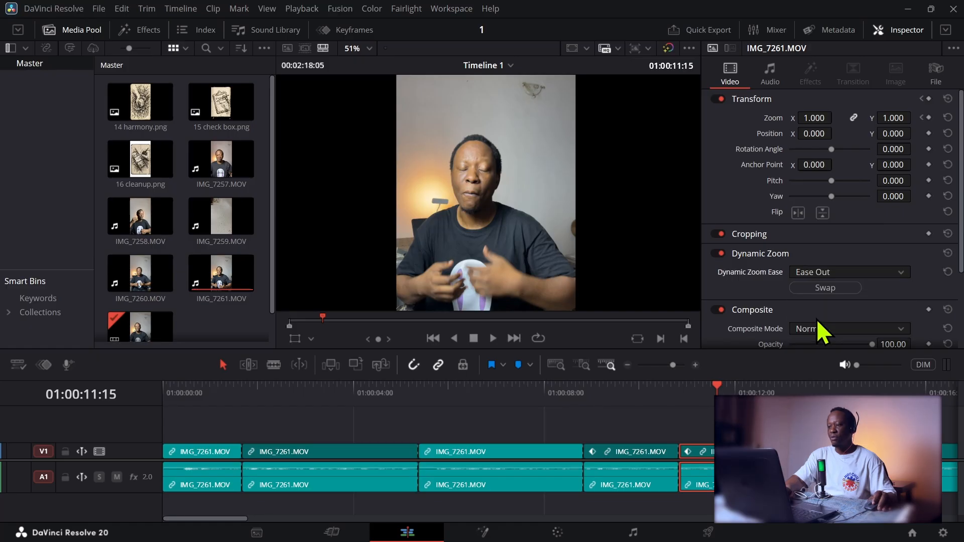
Step: Play back the last clip from its beginning to review the Dynamic Zoom
drag(717, 390, 683, 386)
key(space)
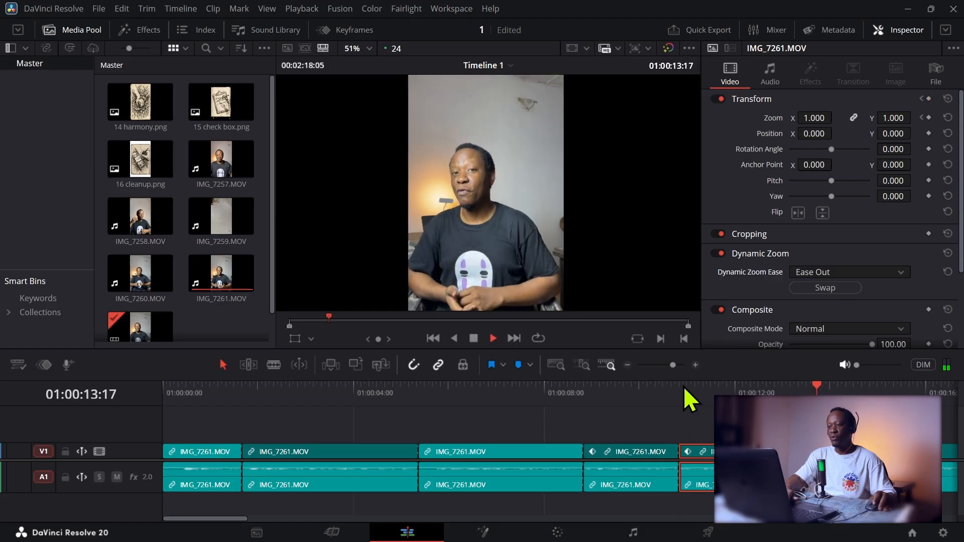
key(space)
Step: Change the clip color of the Dynamic Zoom clip after 01:00:10:20 to Yellow
drag(739, 390, 713, 391)
right_click(725, 452)
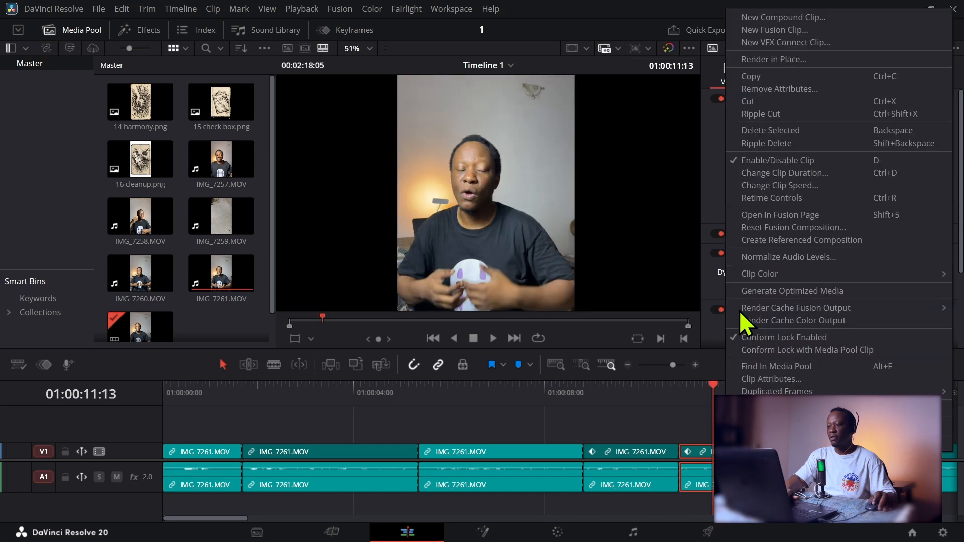
mouse_move(750, 275)
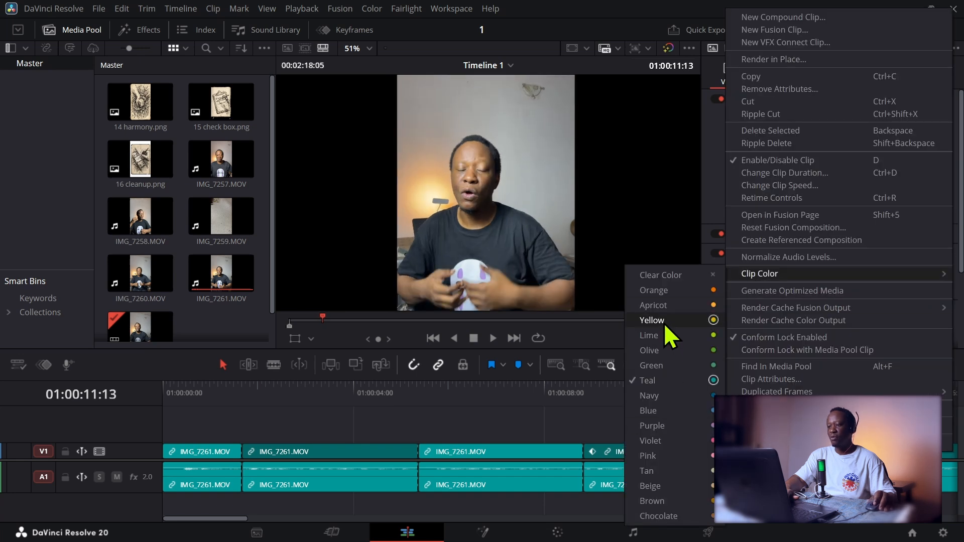
click(669, 321)
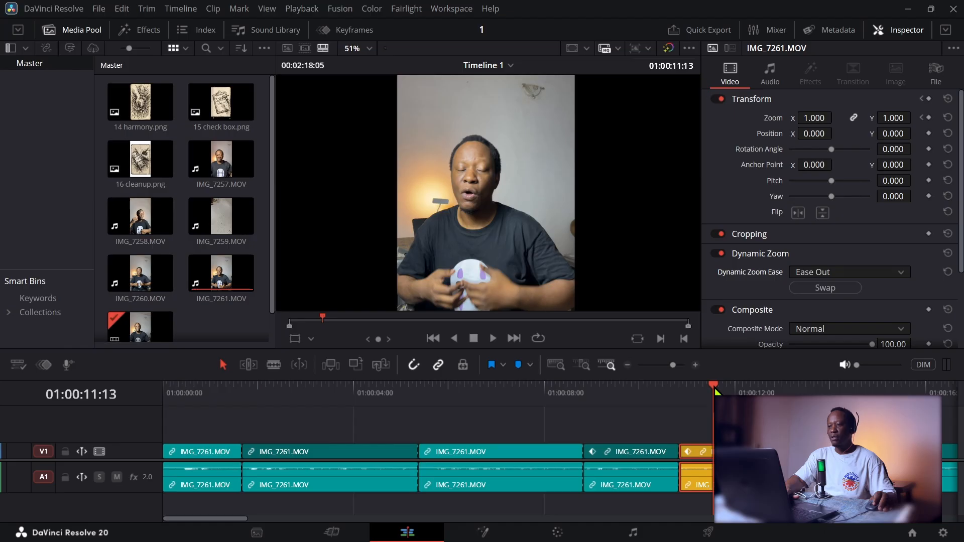
Step: Split the long last clip on the timeline at 01:00:55:19
drag(714, 388, 836, 395)
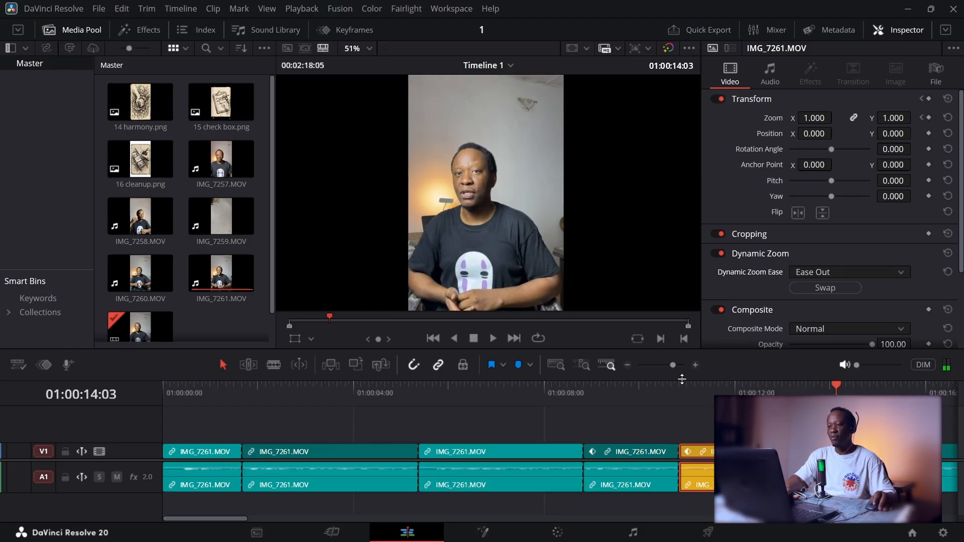
click(627, 365)
click(627, 365)
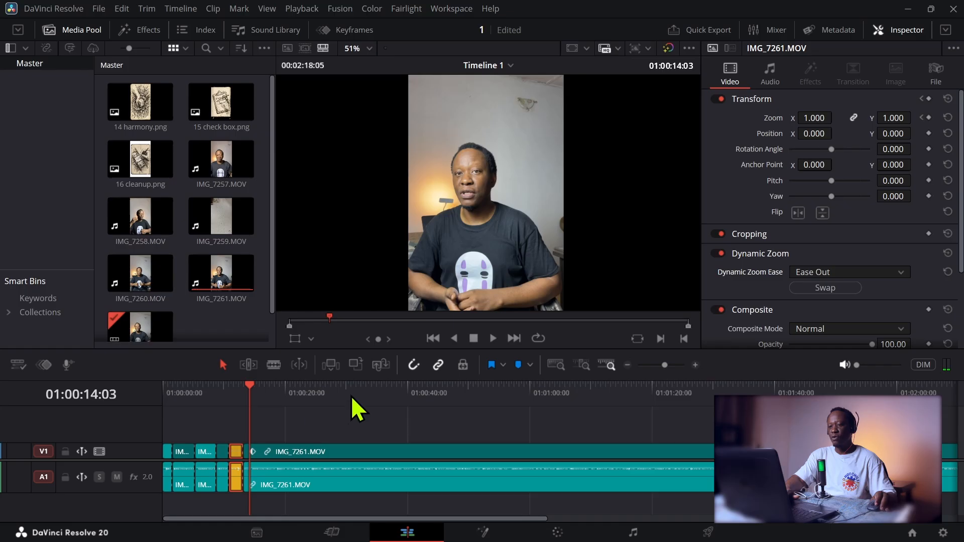
mouse_move(501, 394)
mouse_down()
mouse_move(521, 394)
mouse_move(485, 394)
mouse_move(508, 399)
mouse_up()
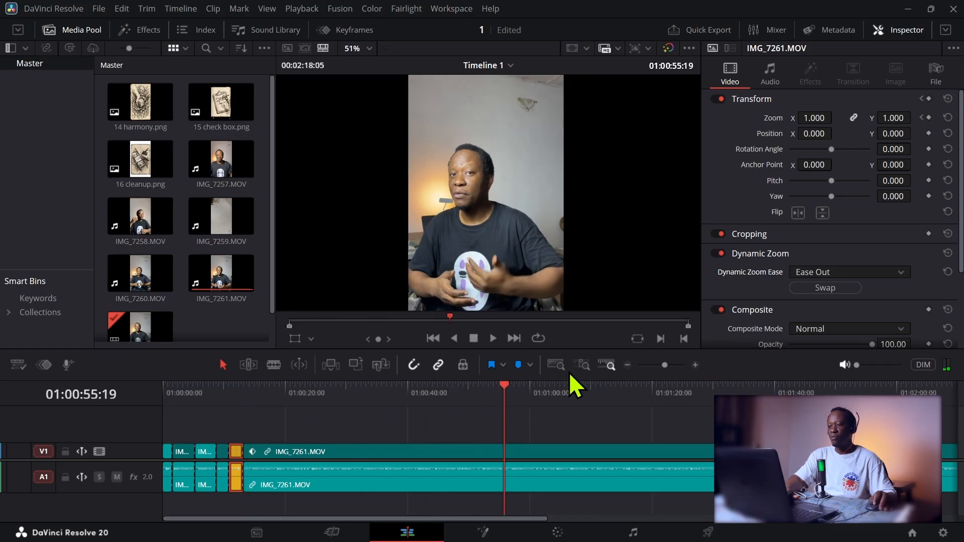
key(ctrl+b)
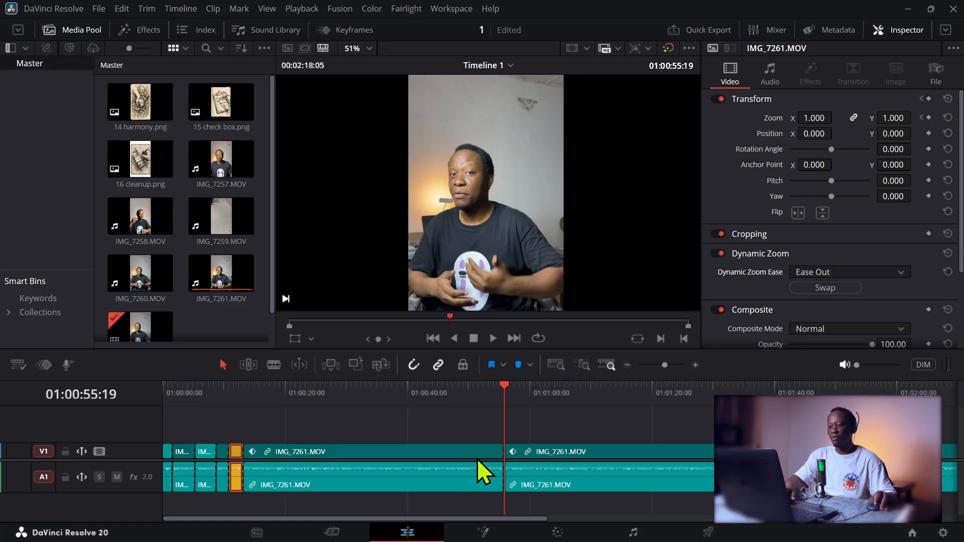
Step: Cut the part after 01:00:55:19 into shorter segments at about 01:01:07, 01:01:18 and 01:01:27
click(477, 454)
click(529, 454)
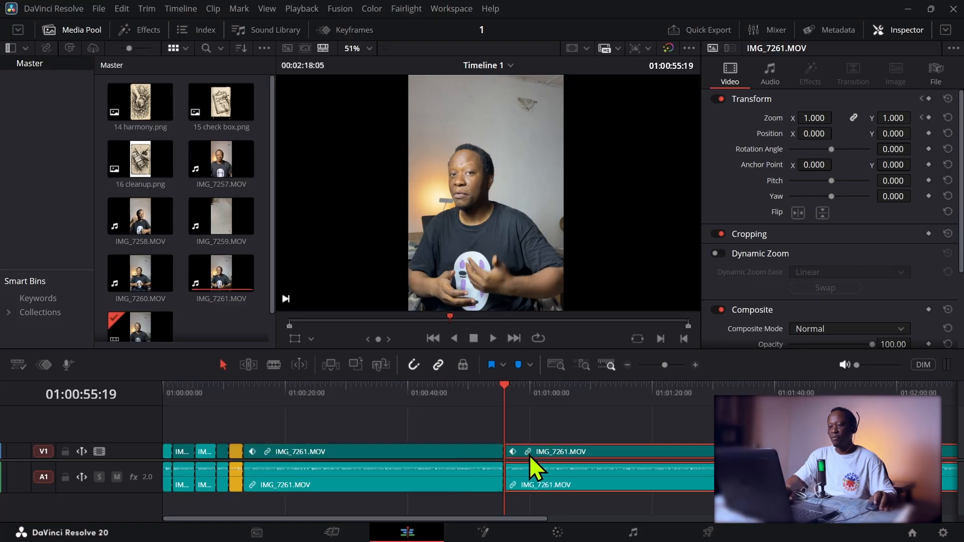
drag(505, 382, 525, 389)
key(ctrl+b)
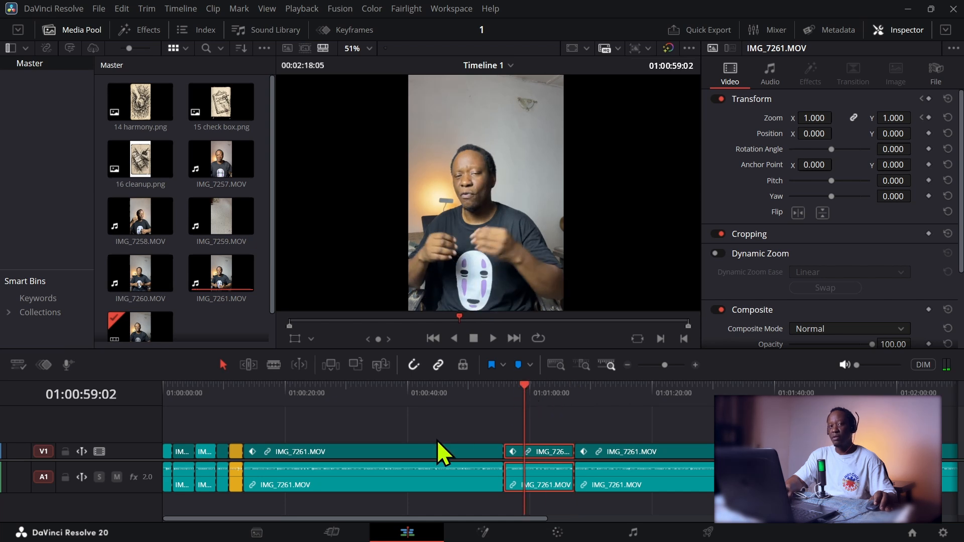
click(274, 366)
click(645, 451)
click(696, 452)
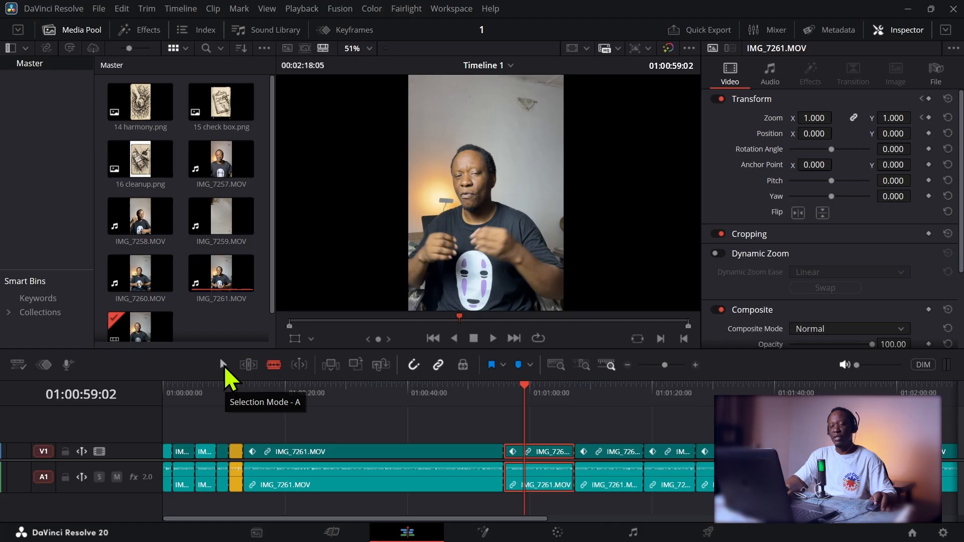
click(224, 365)
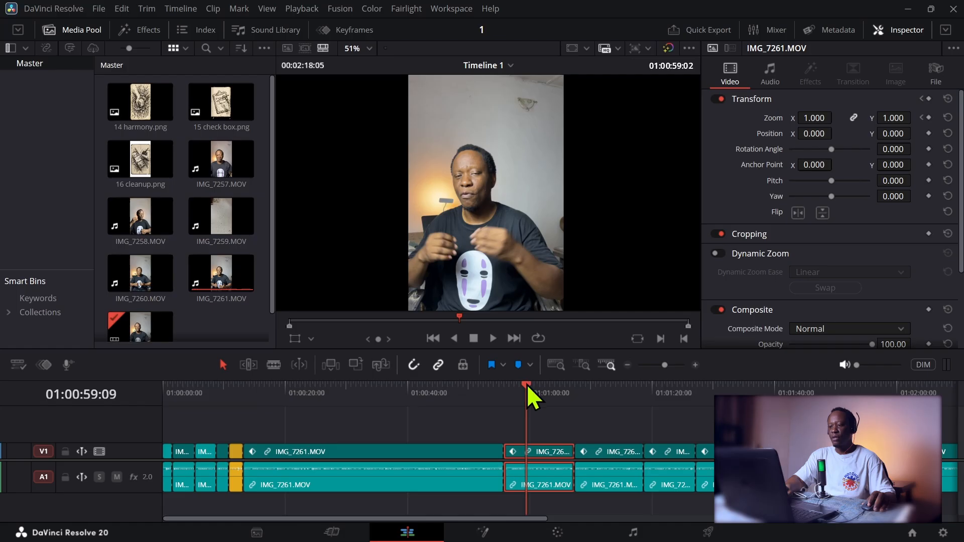
Step: Enable Dynamic Zoom on the segment starting at 01:00:55:19 and show its Dynamic Zoom frames in the viewer
drag(525, 382, 511, 387)
key(space)
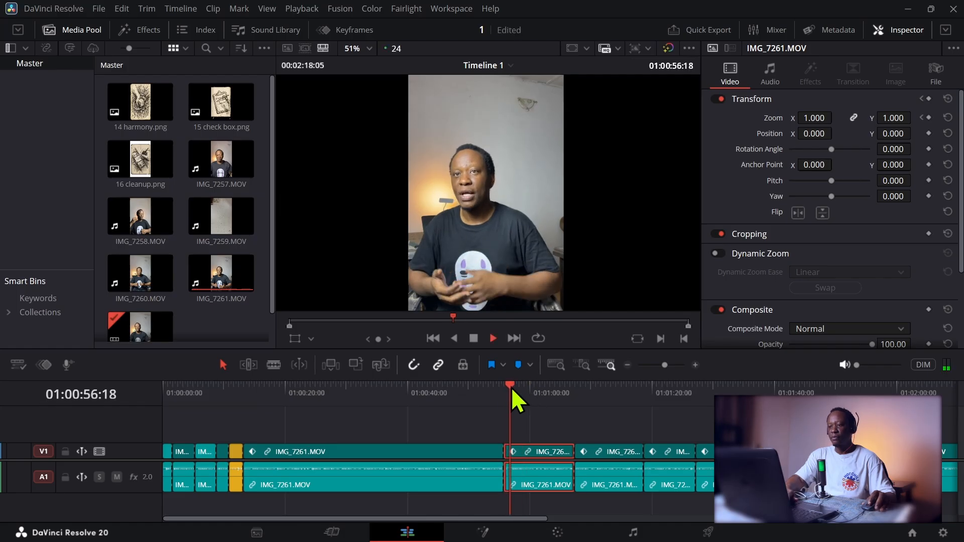
click(504, 387)
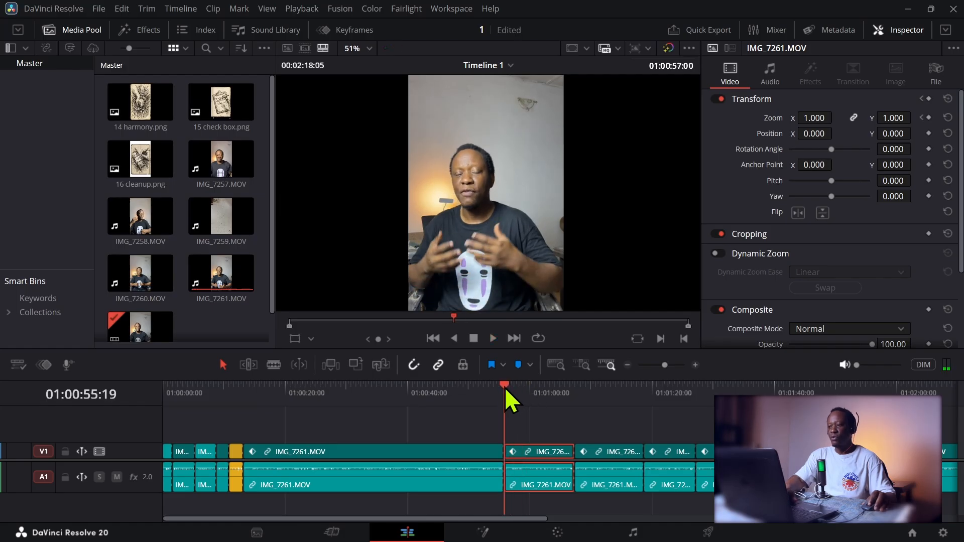
click(734, 252)
click(719, 253)
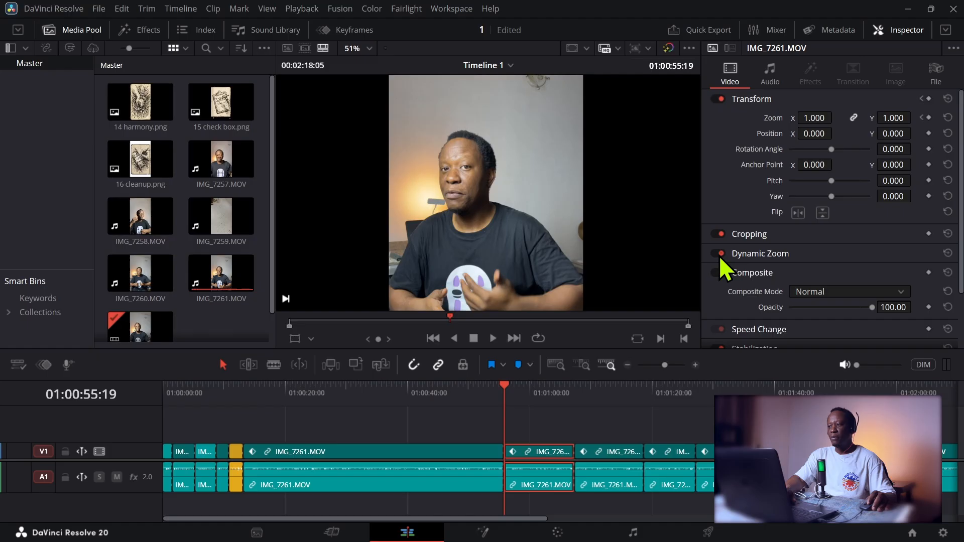
click(755, 252)
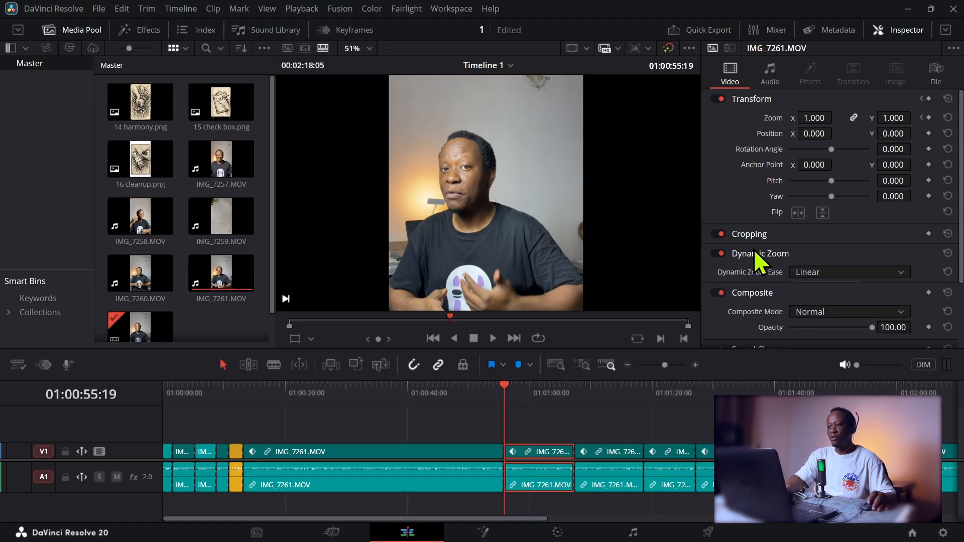
click(310, 339)
click(325, 390)
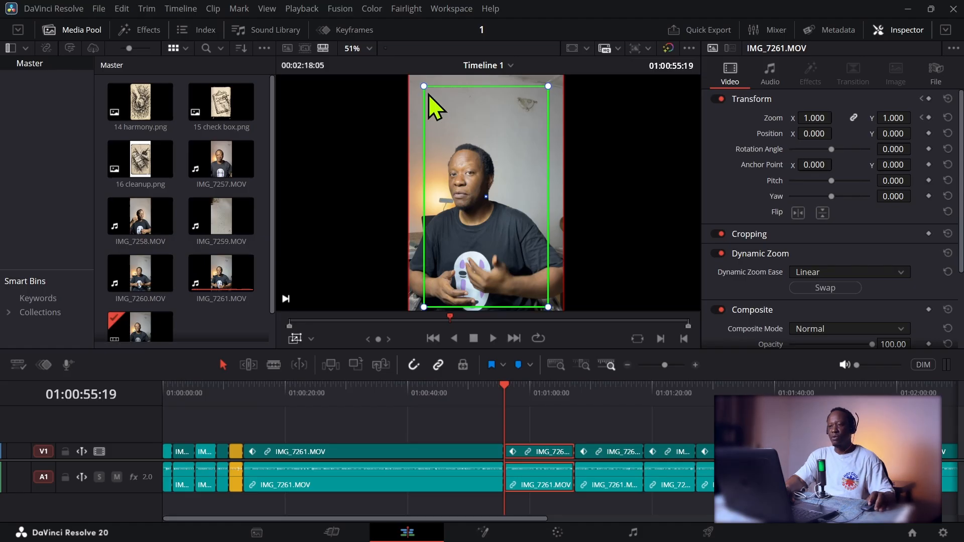
Step: Shrink the green Dynamic Zoom frame to less than half the picture width and centre it on the speaker's face
drag(424, 87, 450, 131)
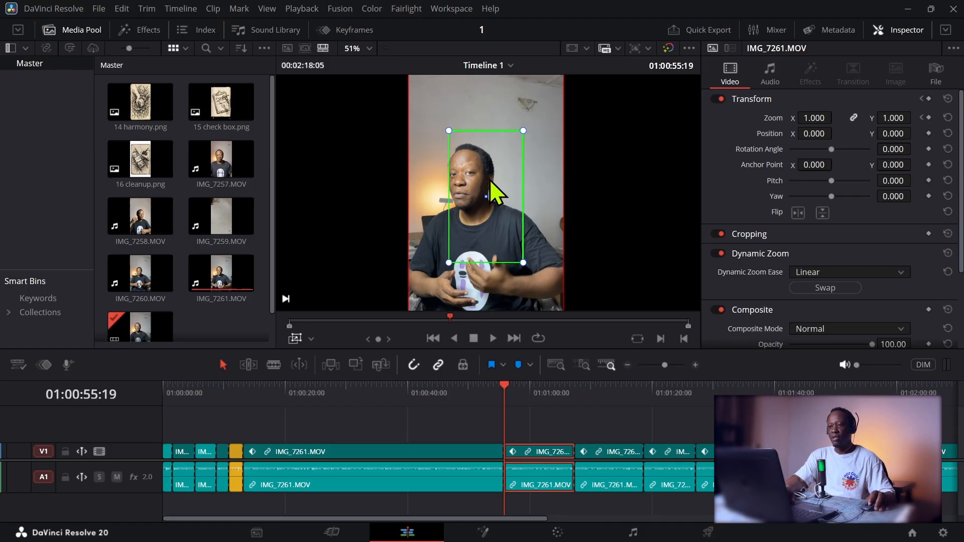
drag(490, 180, 480, 173)
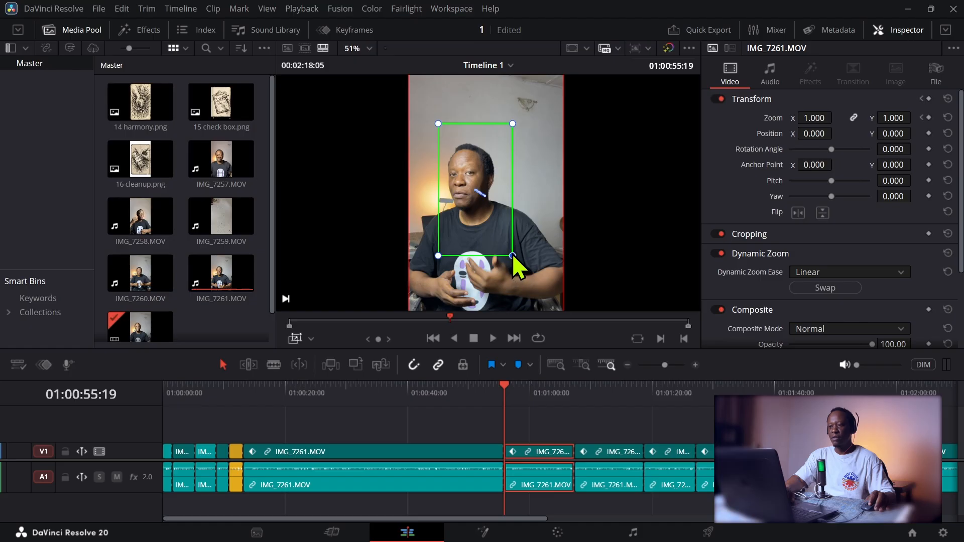
drag(513, 255, 510, 248)
drag(476, 178, 472, 176)
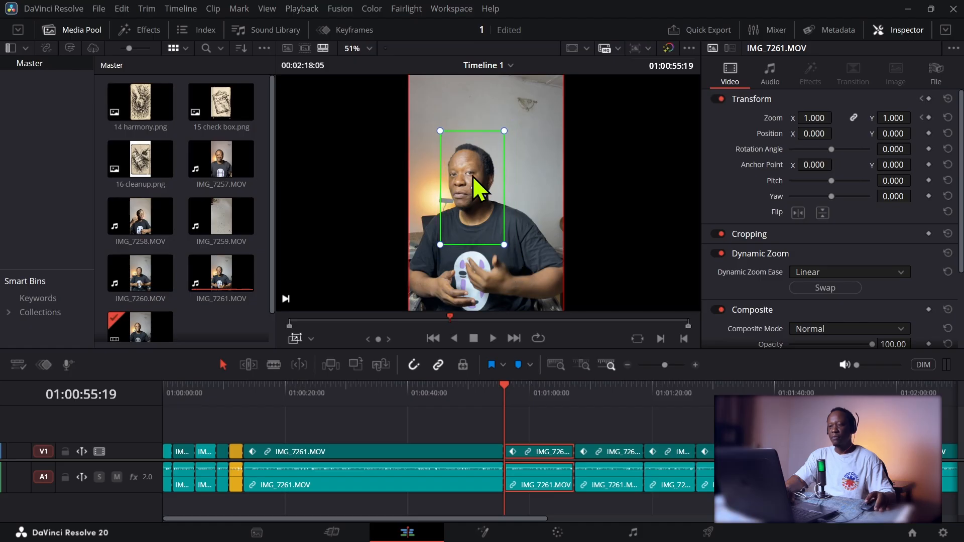
Step: Shrink the red Dynamic Zoom frame to about four fifths of the picture width
scroll(478, 173, down, 1)
scroll(479, 174, down, 1)
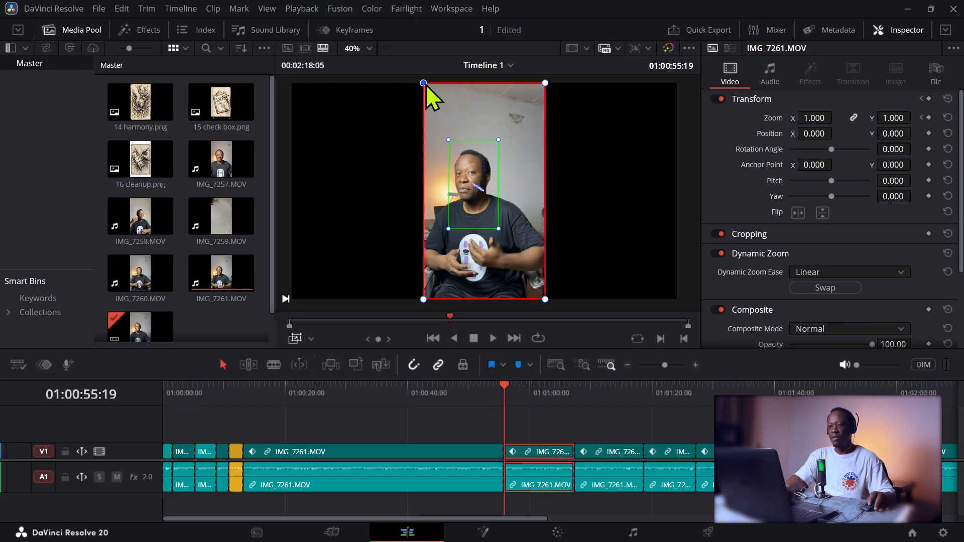
drag(426, 85, 486, 121)
Step: Play back the segment from 01:00:55:19 to review the adjusted Dynamic Zoom
key(space)
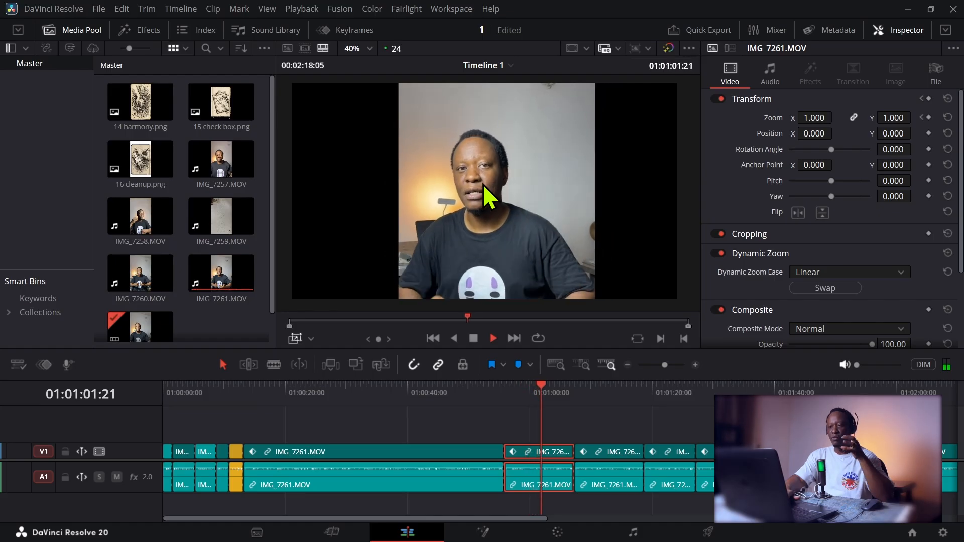
scroll(483, 184, down, 1)
scroll(483, 184, down, 1)
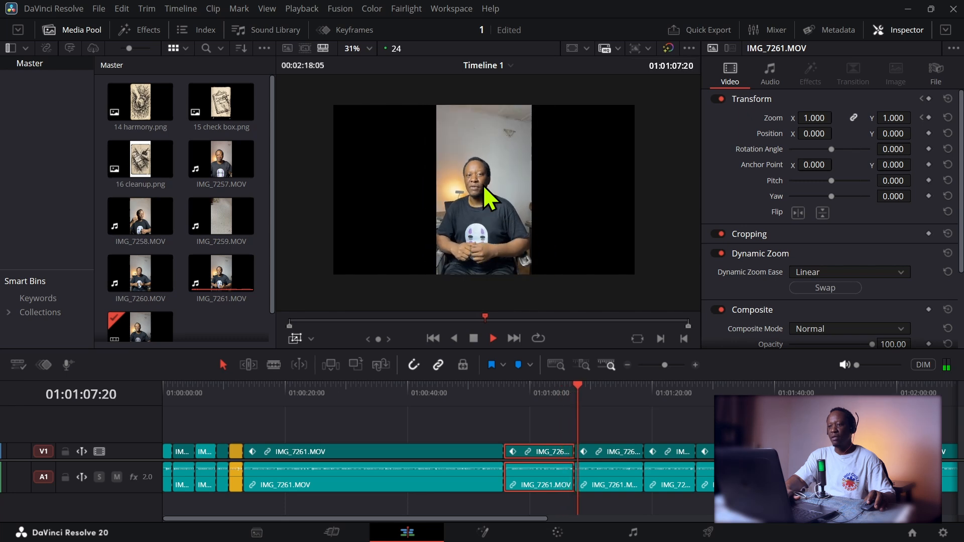
key(space)
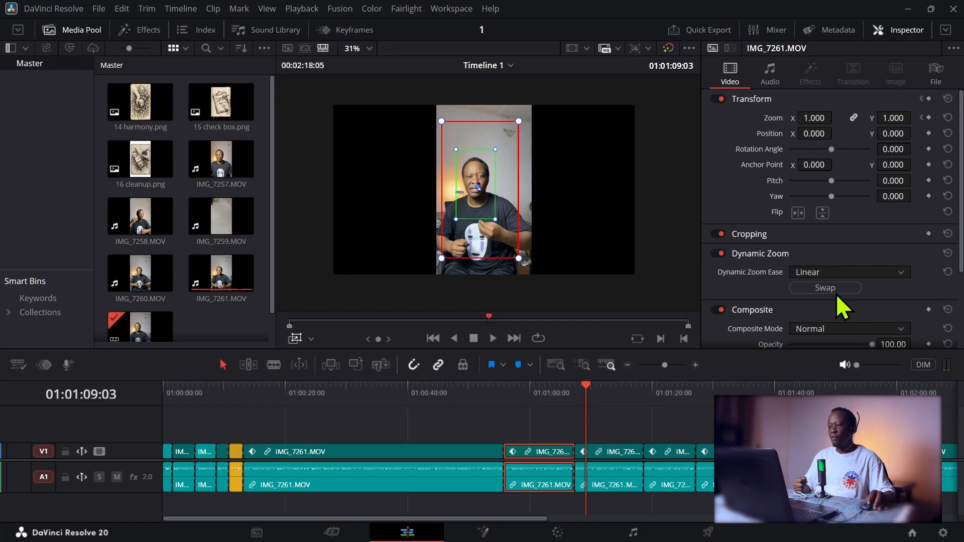
Step: Switch the project's timeline to vertical resolution, 1080 x 1920 HD, and save the project settings
click(944, 534)
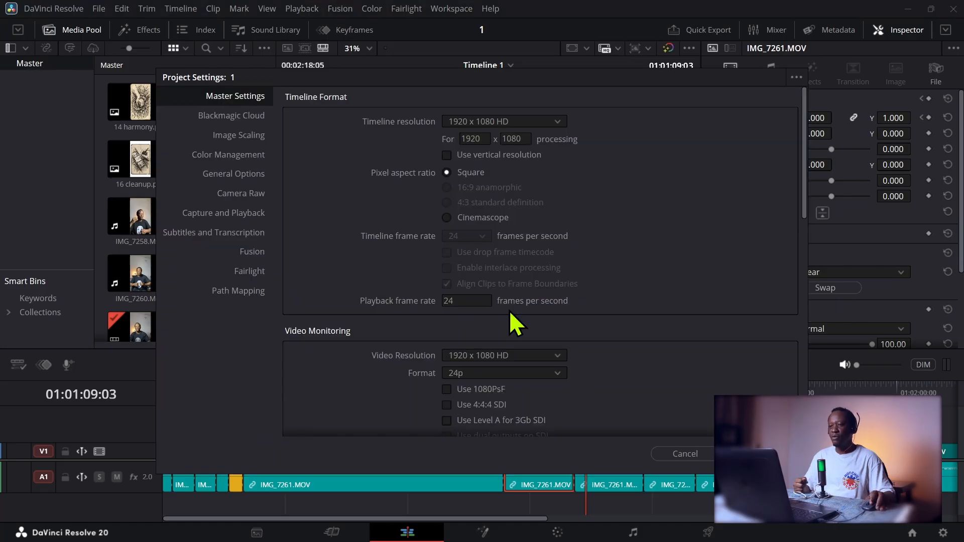
click(447, 155)
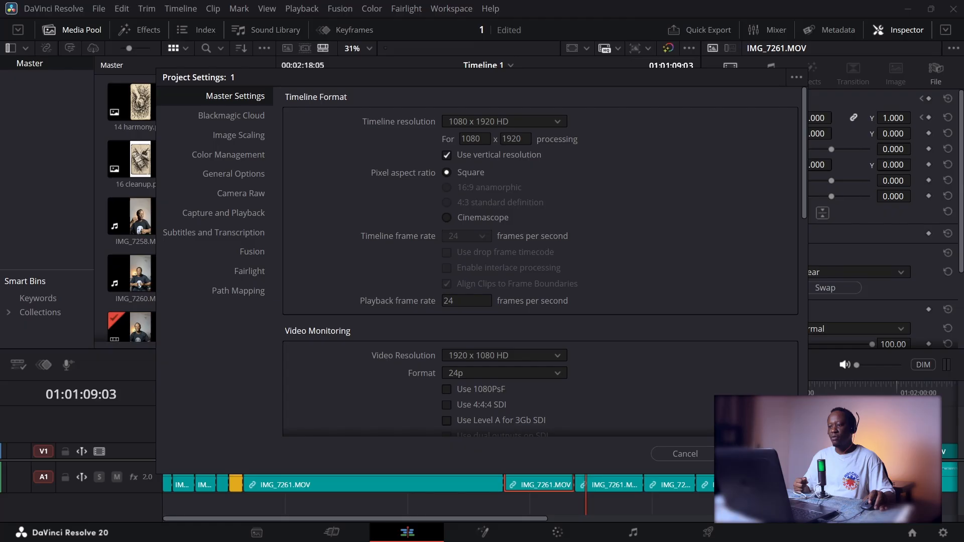
click(762, 454)
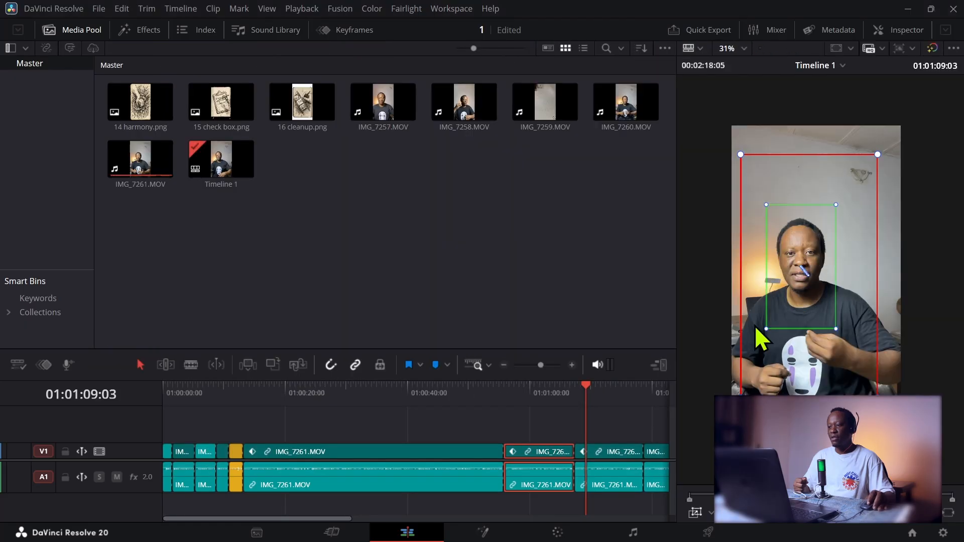
click(659, 365)
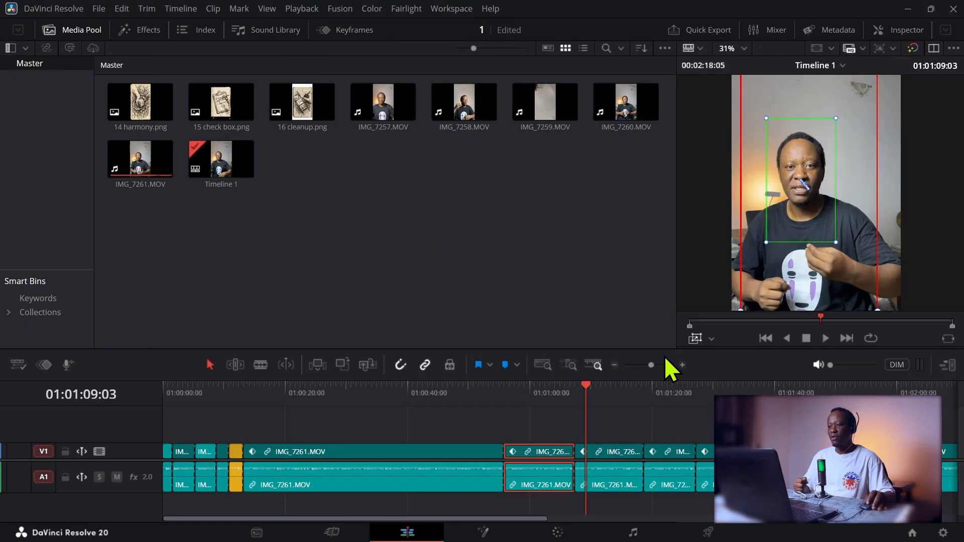
click(947, 365)
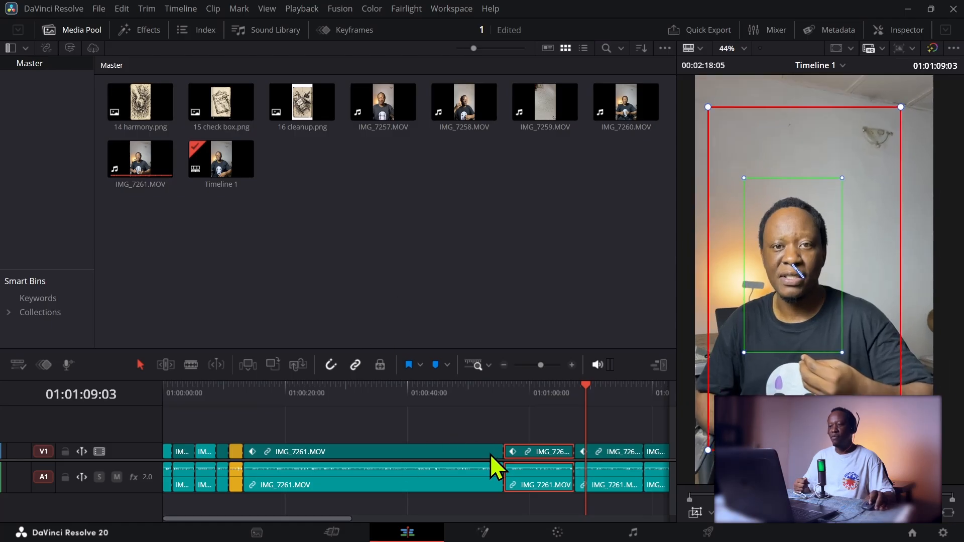
Step: Switch the viewer overlay to Transform, reopen the Inspector and fit the vertical frame in the viewer
drag(333, 519, 433, 409)
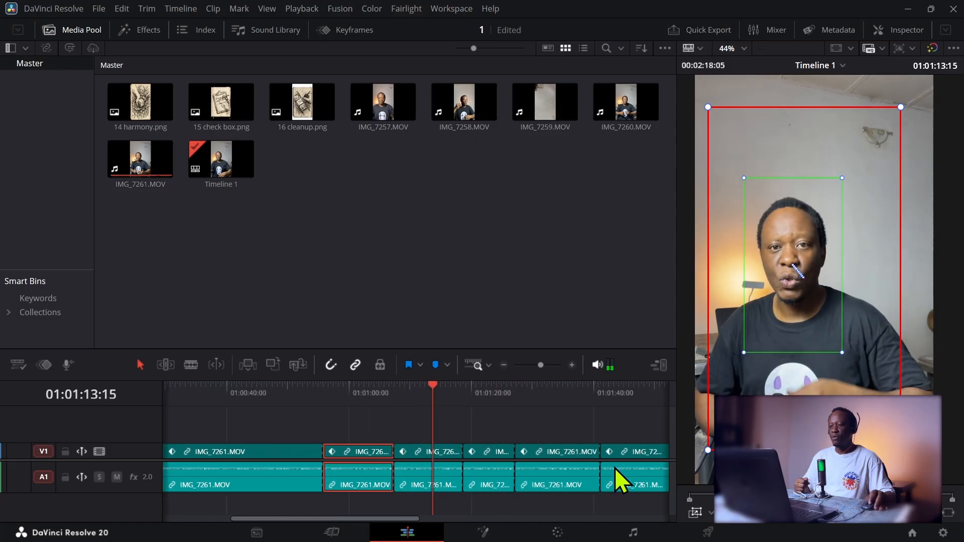
click(709, 513)
click(702, 412)
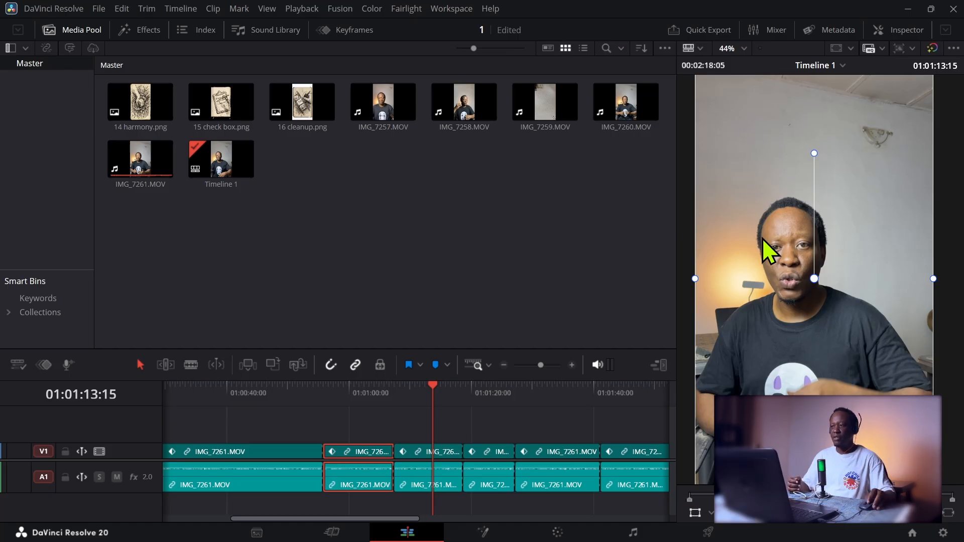
click(899, 31)
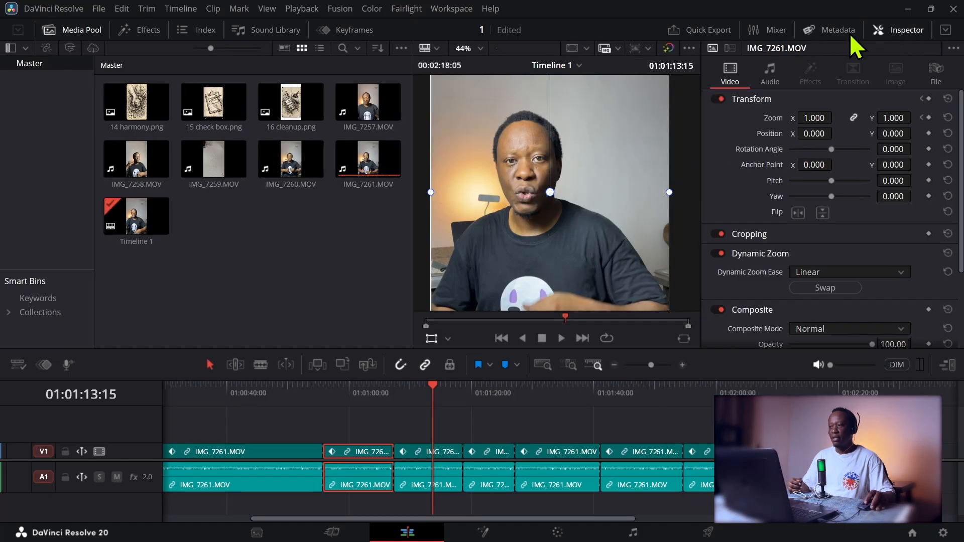
scroll(557, 237, down, 5)
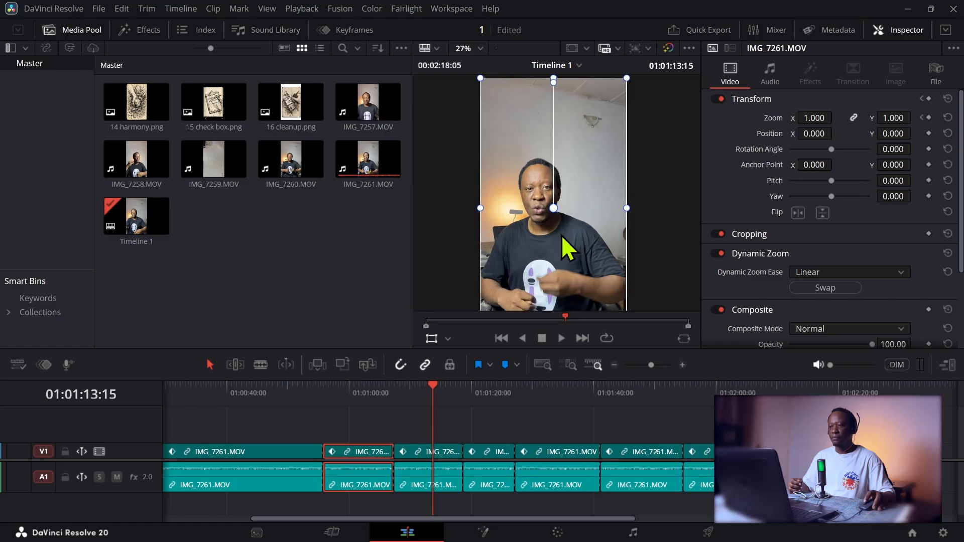
drag(562, 235, 568, 232)
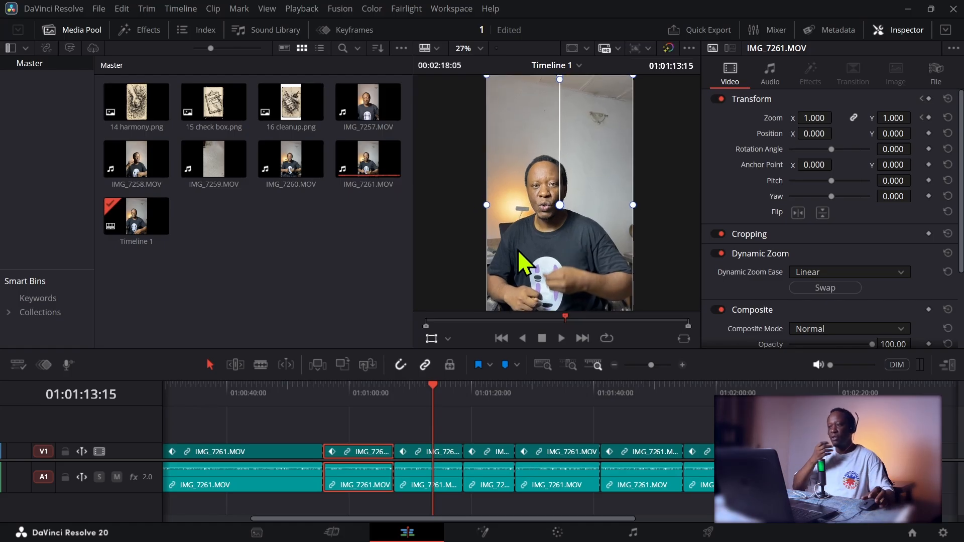
Step: Select the clip under the playhead and keyframe its horizontal Position at -29 at 01:01:12:20
click(418, 451)
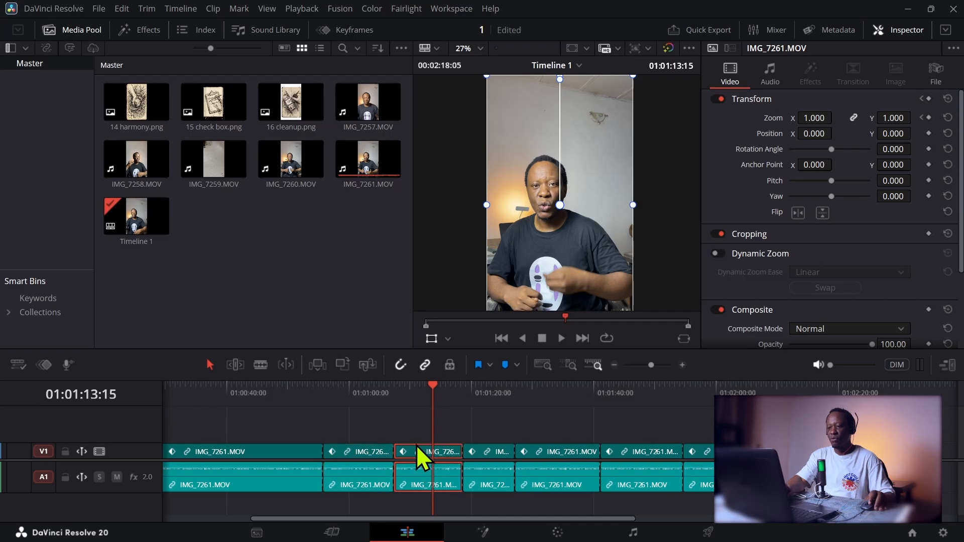
click(429, 390)
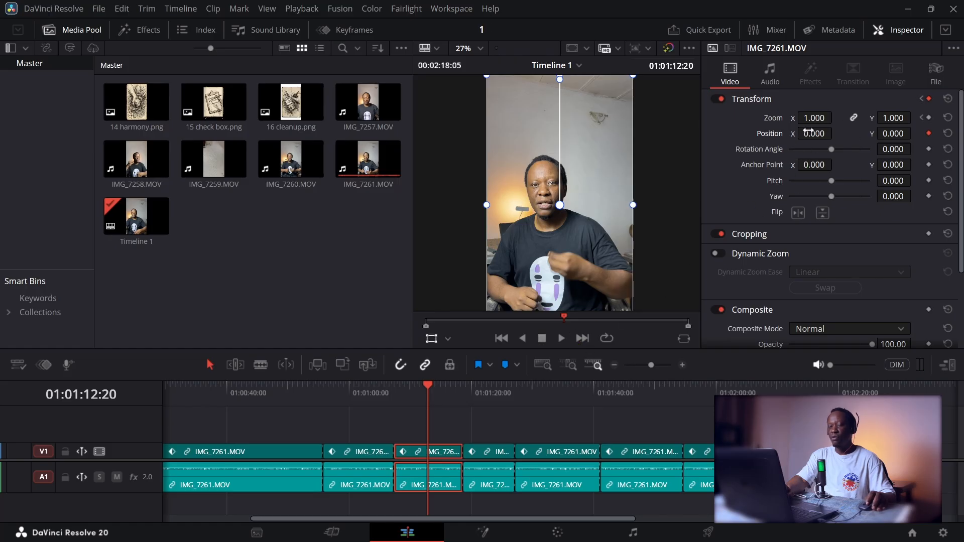
drag(814, 134, 799, 134)
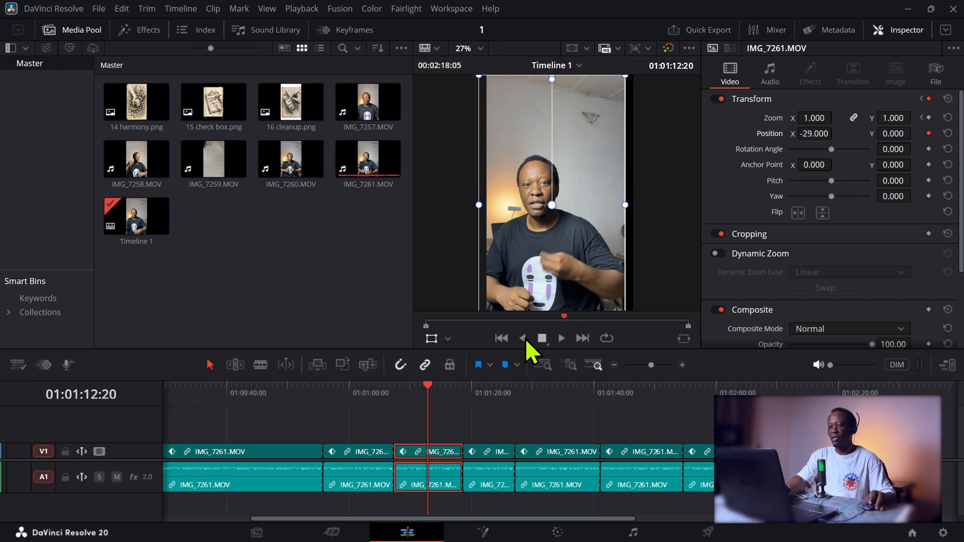
Step: Return the clip's horizontal Position to 0 at 01:01:16:12 and apply easing to that Position keyframe
drag(429, 392, 451, 392)
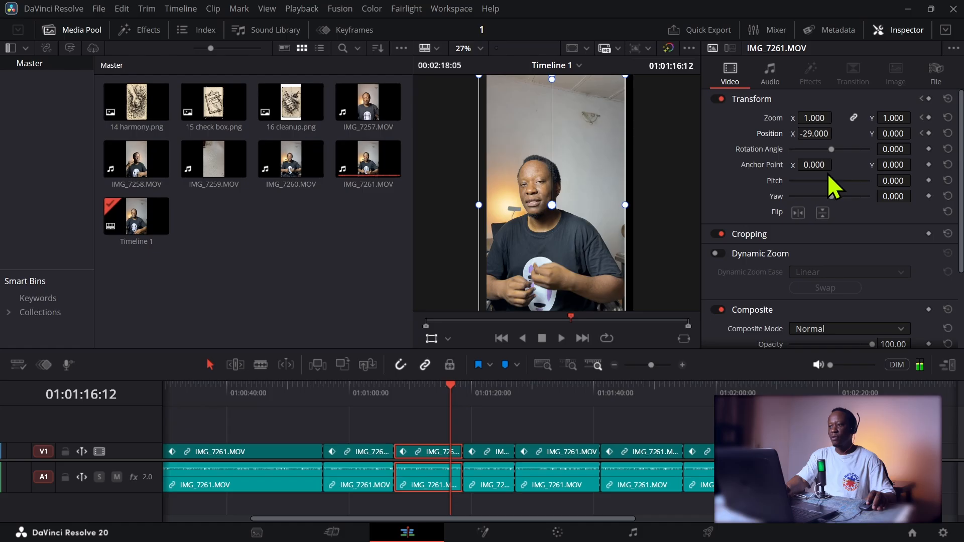
click(817, 133)
text(0)
key(Return)
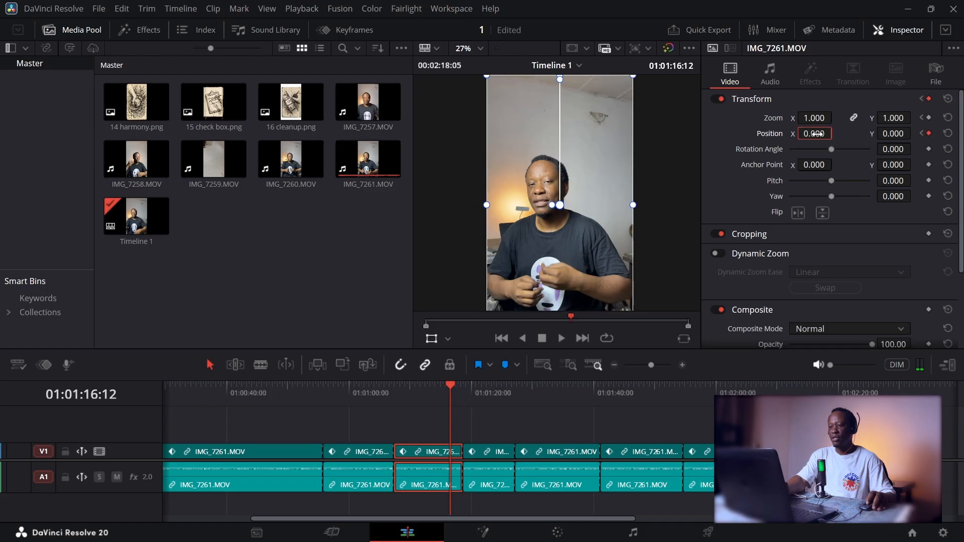
right_click(928, 133)
click(914, 157)
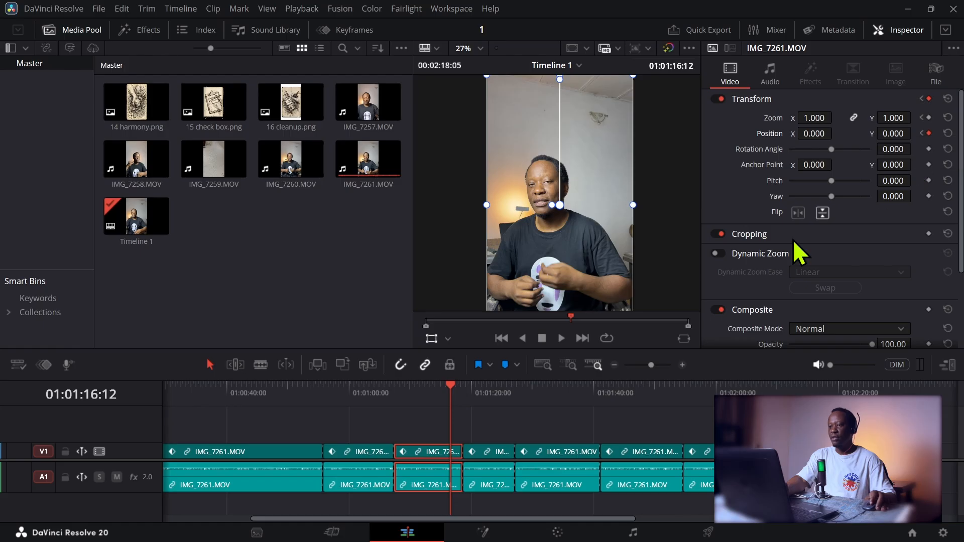
Step: Play back the clip's keyframed section to review the horizontal position move
click(398, 394)
key(space)
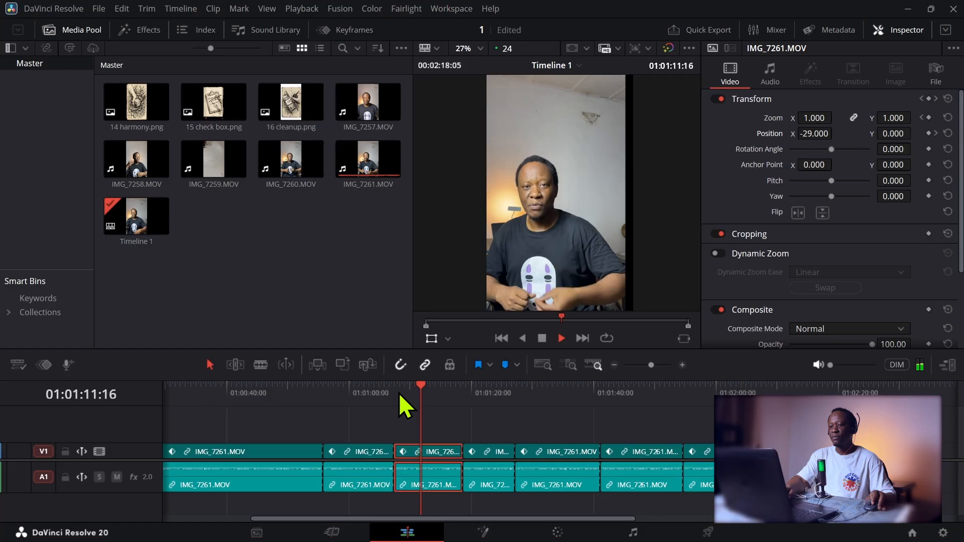
mouse_move(432, 387)
mouse_down()
mouse_move(423, 386)
mouse_move(450, 388)
mouse_move(431, 386)
mouse_up()
key(space)
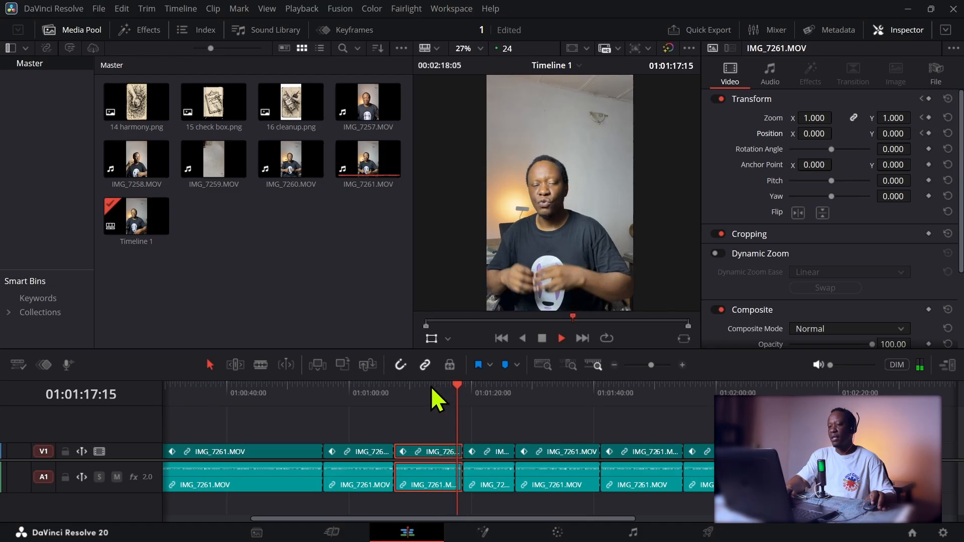
key(space)
Step: In the following clip, keyframe the vertical Position at -320 at 01:01:22:06 and at 0 at 01:01:22:15
drag(463, 401, 486, 405)
click(497, 451)
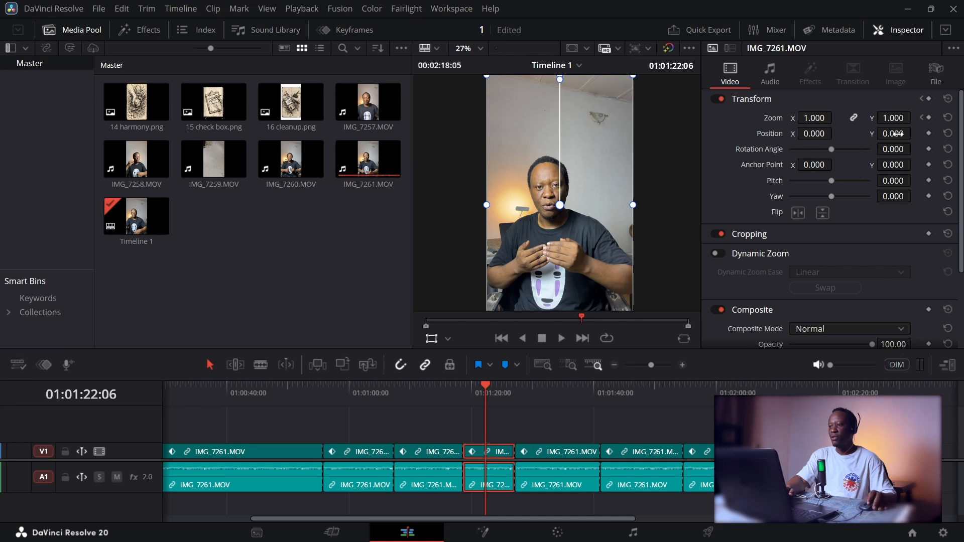
drag(892, 134, 914, 133)
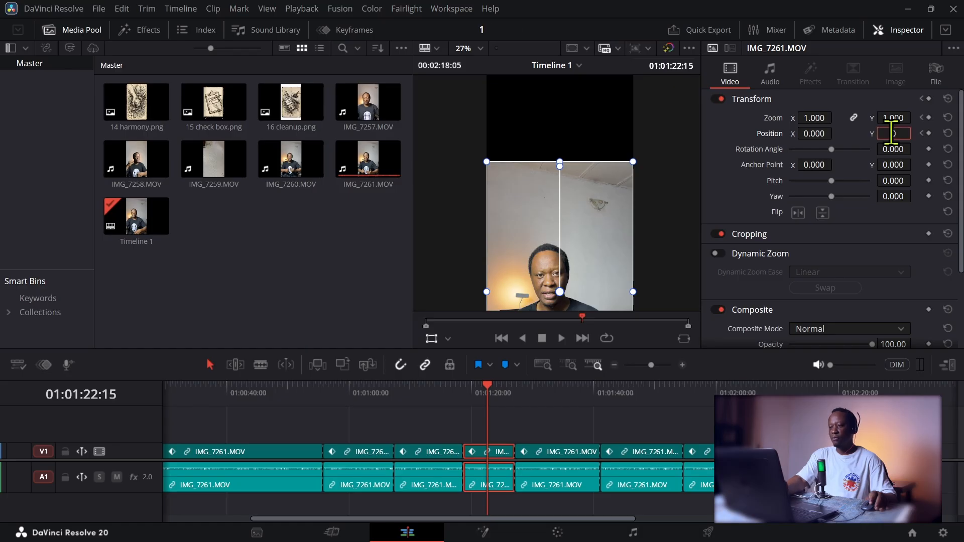
key(Return)
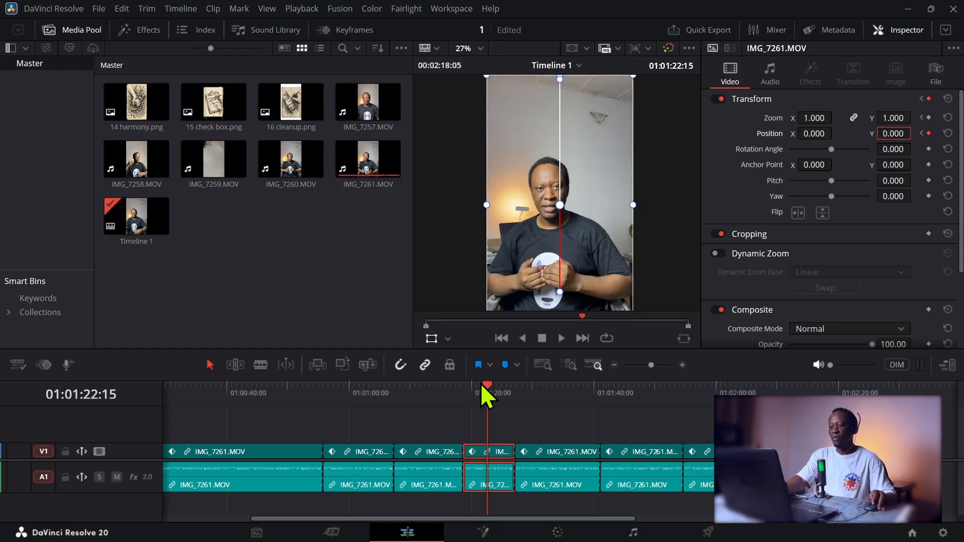
Step: Play back the clip around 01:01:22:06 twice to review the vertical position move
click(467, 387)
key(space)
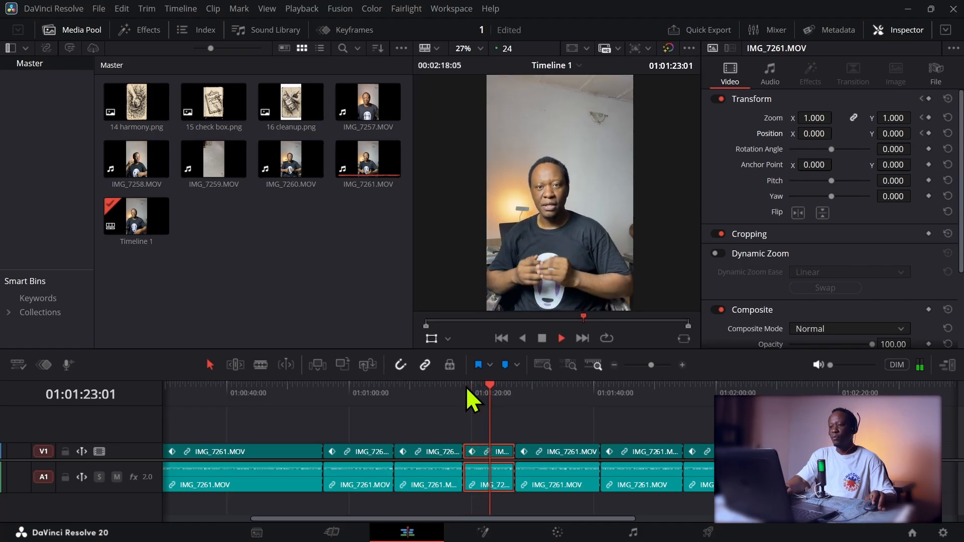
key(space)
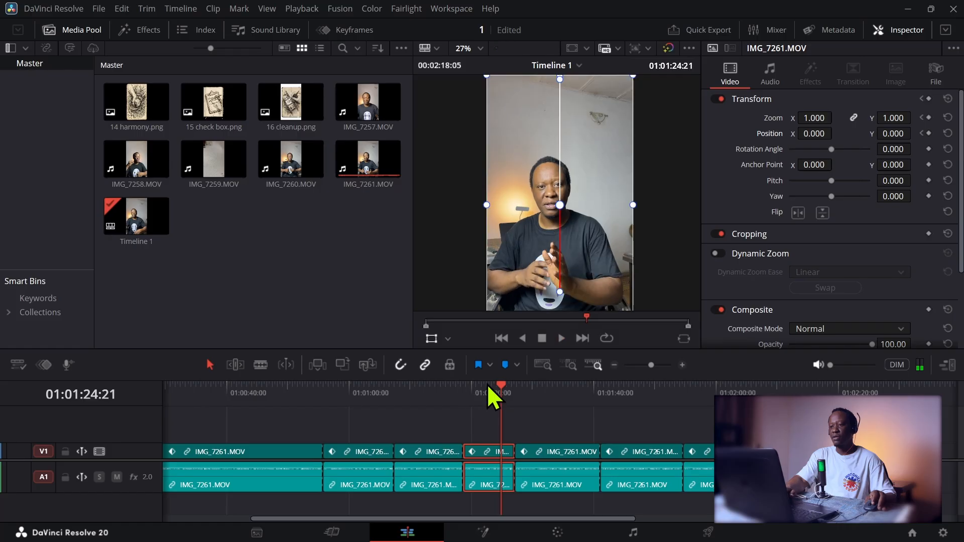
drag(498, 384, 481, 385)
key(space)
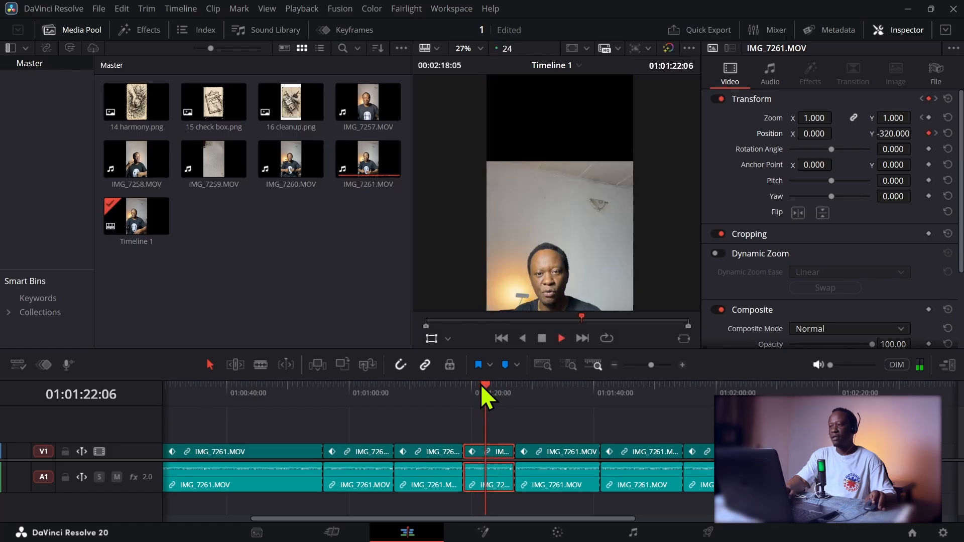
key(space)
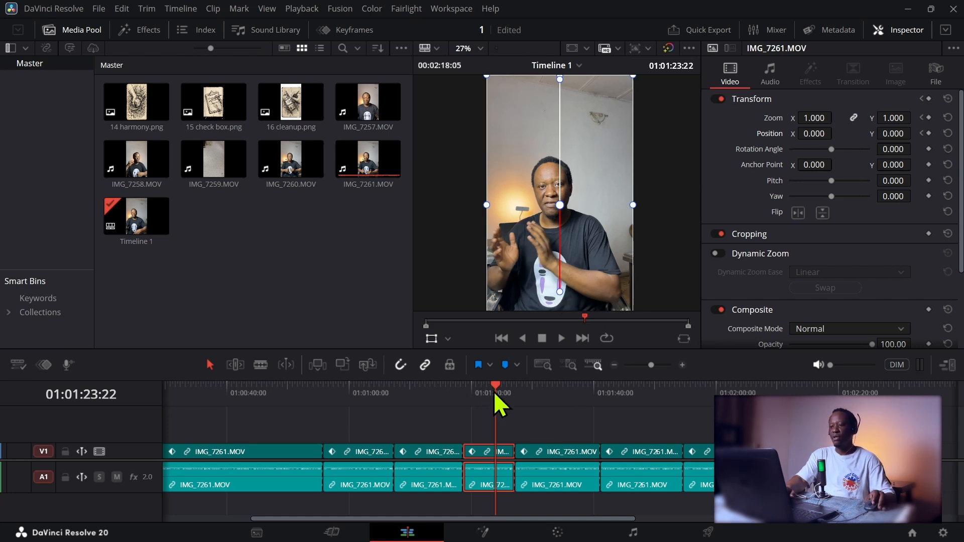
Step: Select the clip at 01:01:33:20, browse the Resolve FX library and search it for "zoom"
drag(496, 394, 556, 394)
click(577, 454)
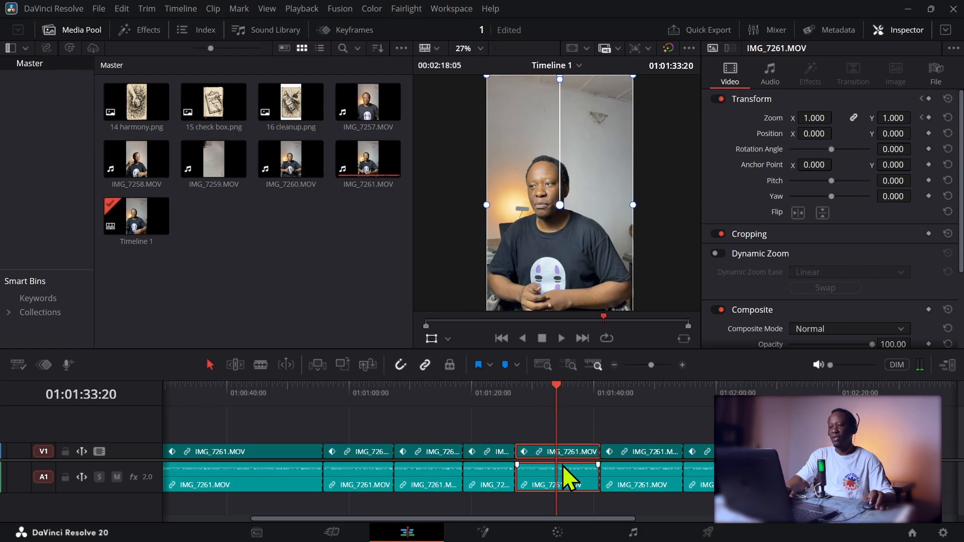
click(144, 31)
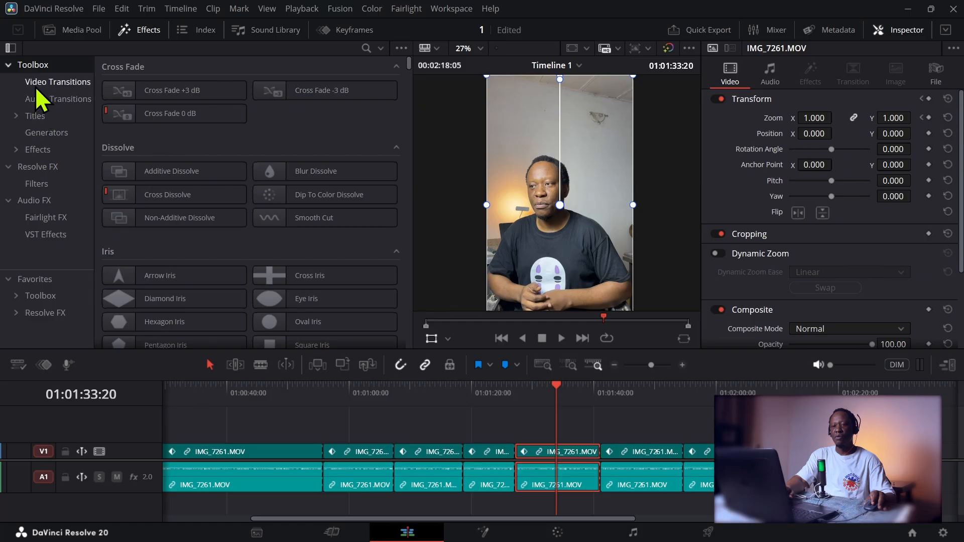
click(38, 167)
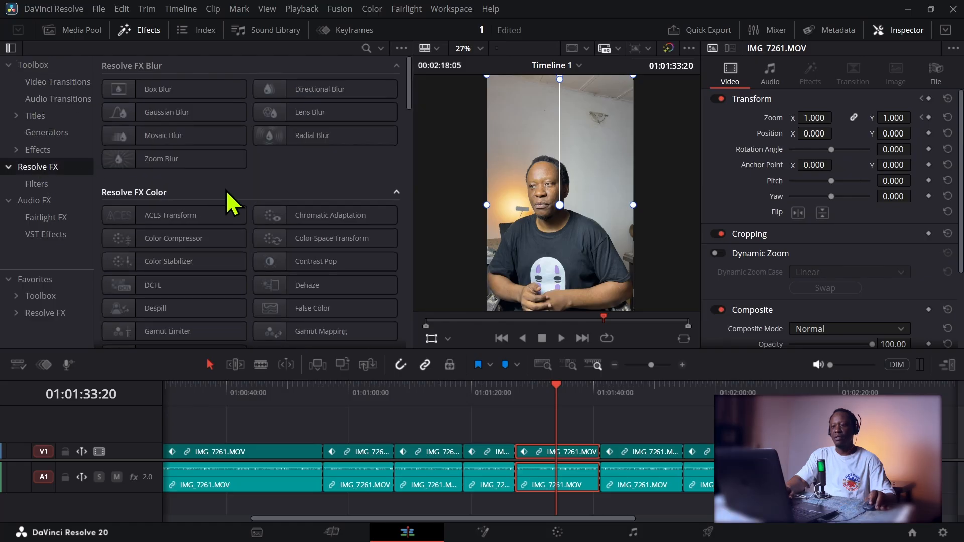
click(394, 93)
drag(409, 87, 423, 334)
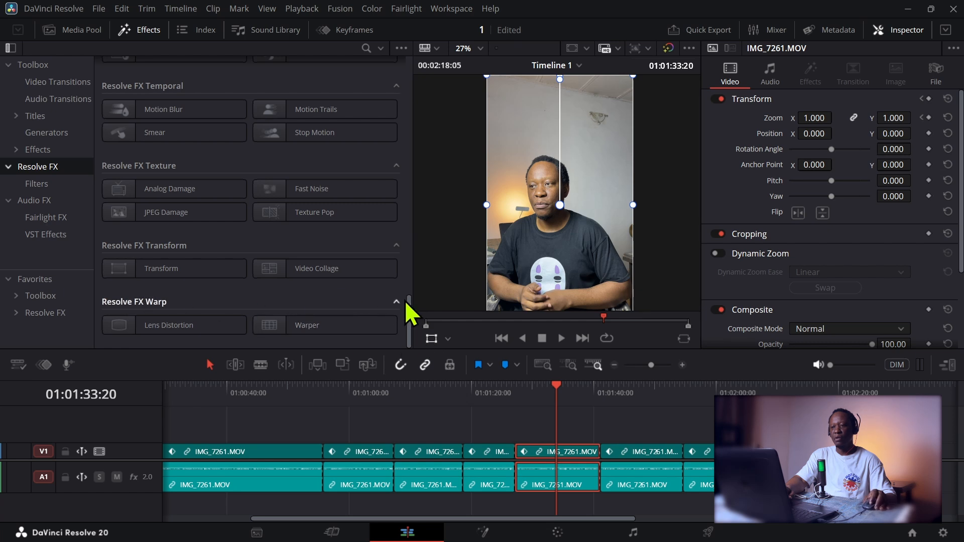
drag(405, 301, 408, 65)
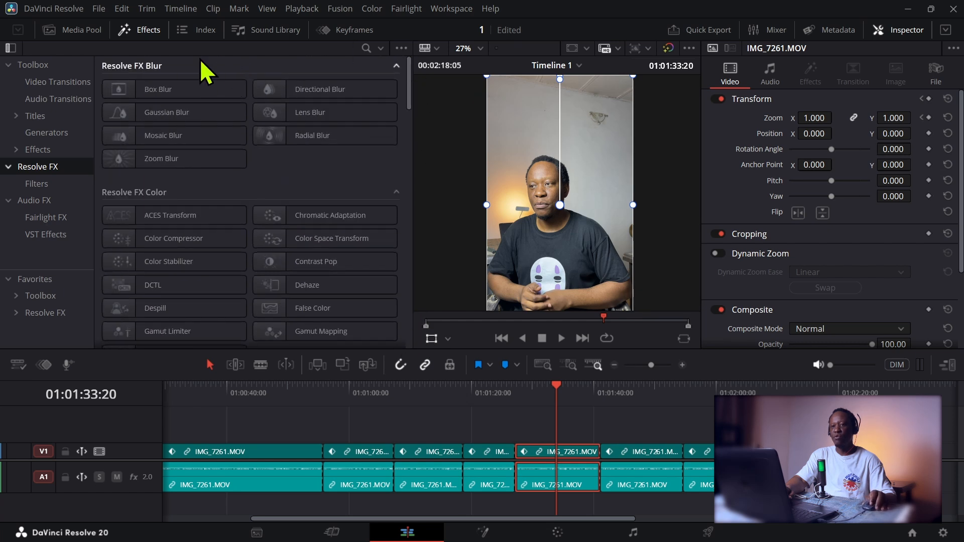
click(365, 49)
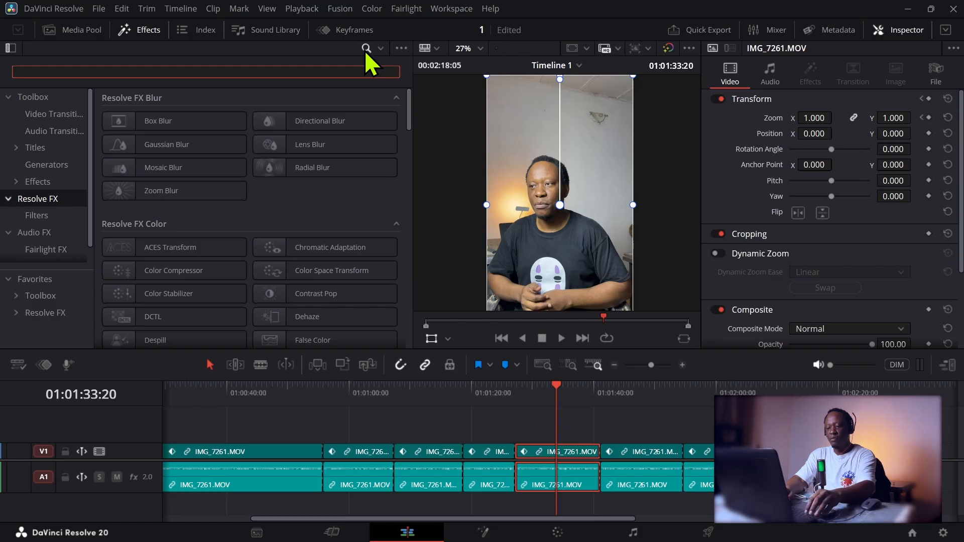
text(zoom)
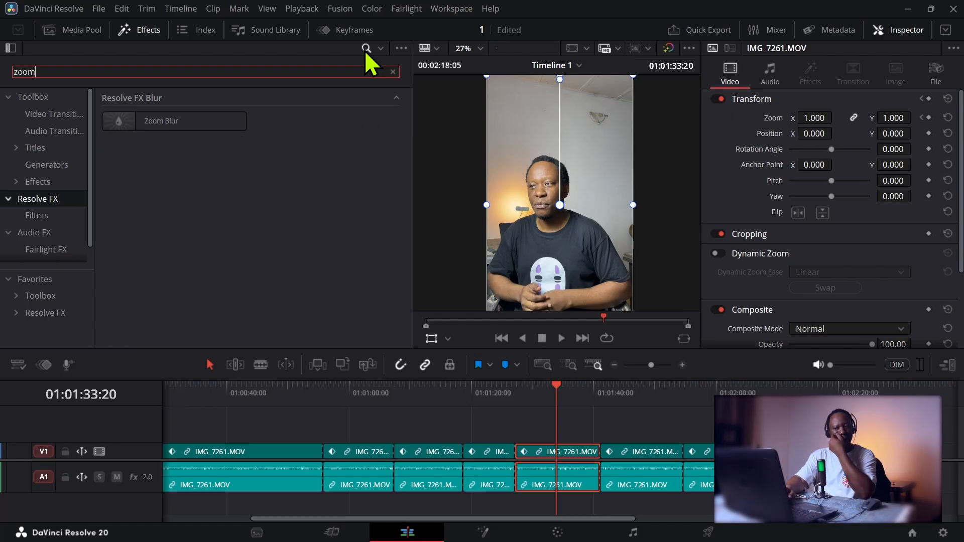
Step: Preview the Zoom Blur effect and apply it to the clip at 01:01:33:20
click(190, 121)
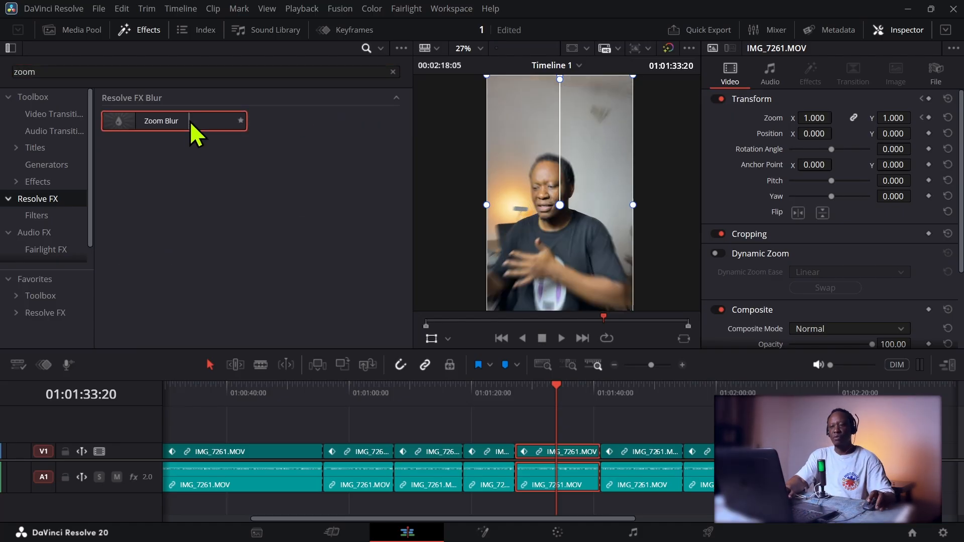
right_click(188, 120)
drag(131, 118, 549, 460)
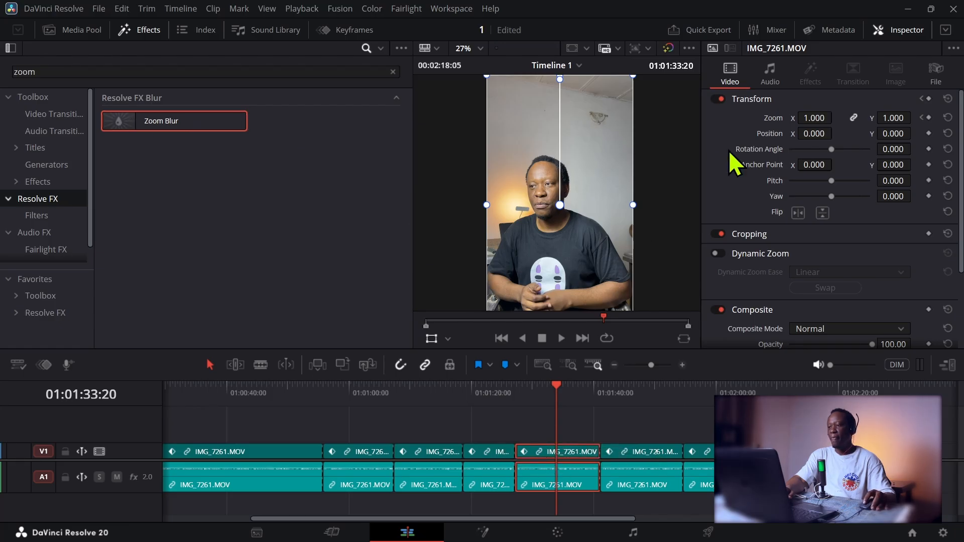
scroll(728, 149, down, 4)
scroll(731, 145, up, 4)
drag(136, 121, 556, 465)
drag(540, 424, 547, 451)
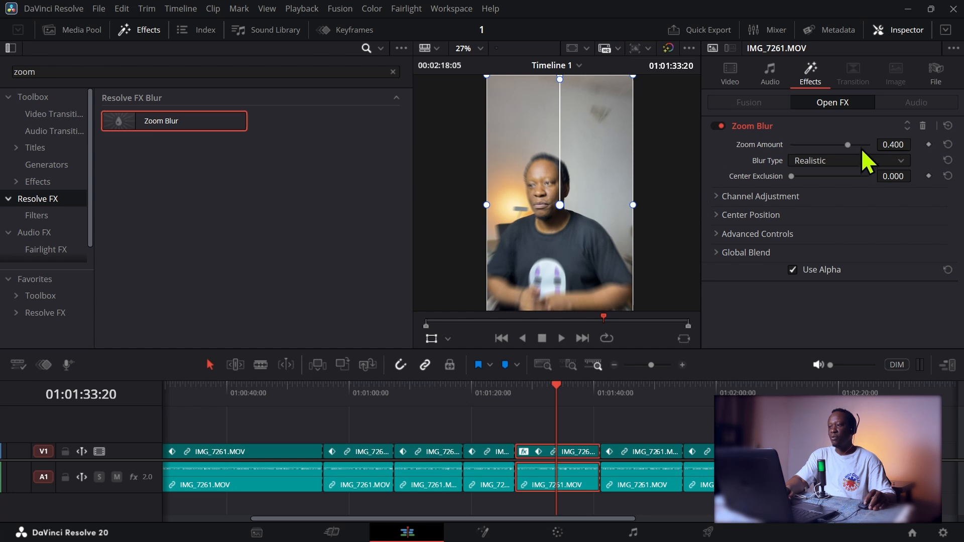
Step: Set the Zoom Blur's Zoom Amount to 0.318 and check the Blur Type options, keeping Realistic
mouse_move(847, 145)
mouse_down()
mouse_move(834, 149)
mouse_move(855, 149)
mouse_move(847, 153)
mouse_up()
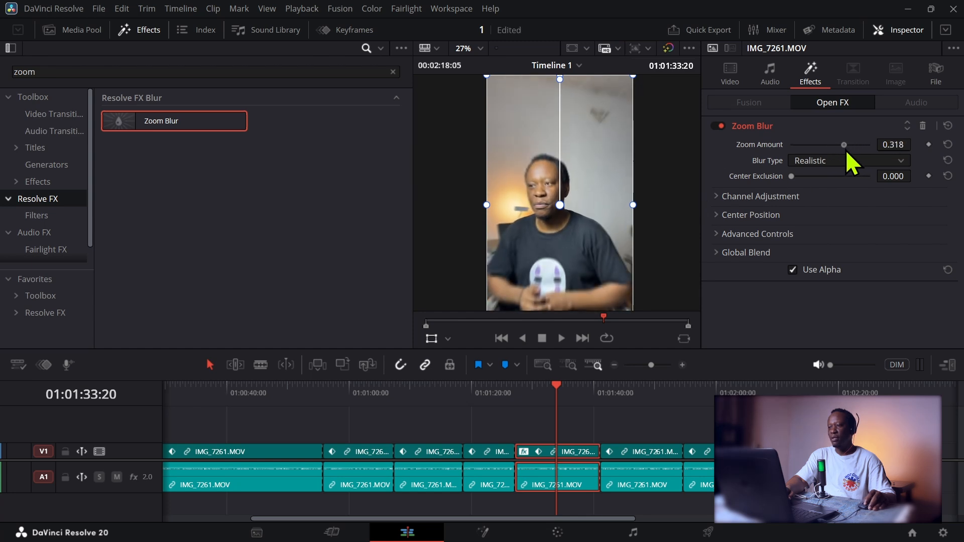
click(840, 161)
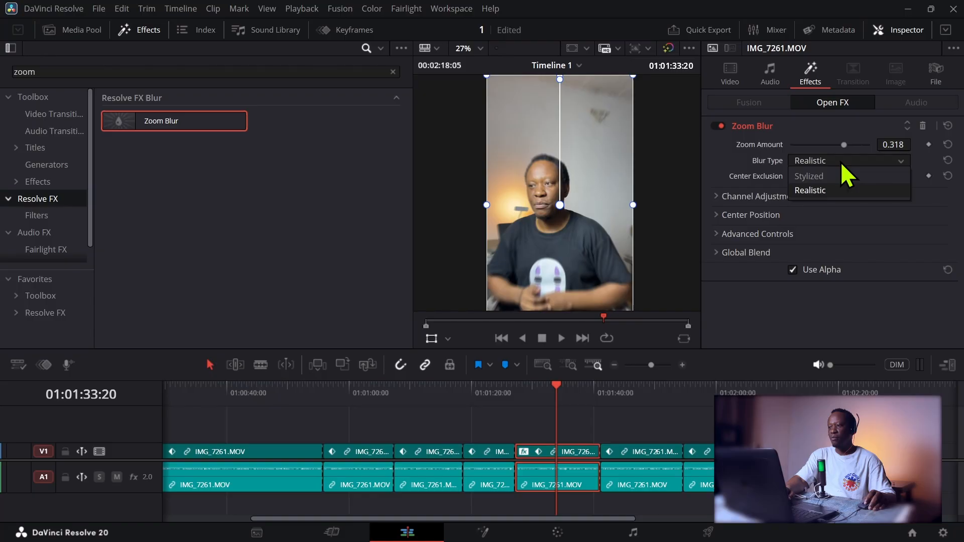
click(840, 161)
Step: Expand the Zoom Blur's Channel Adjustment, Center Position and Advanced Controls settings, and set Quality to Faster
click(716, 196)
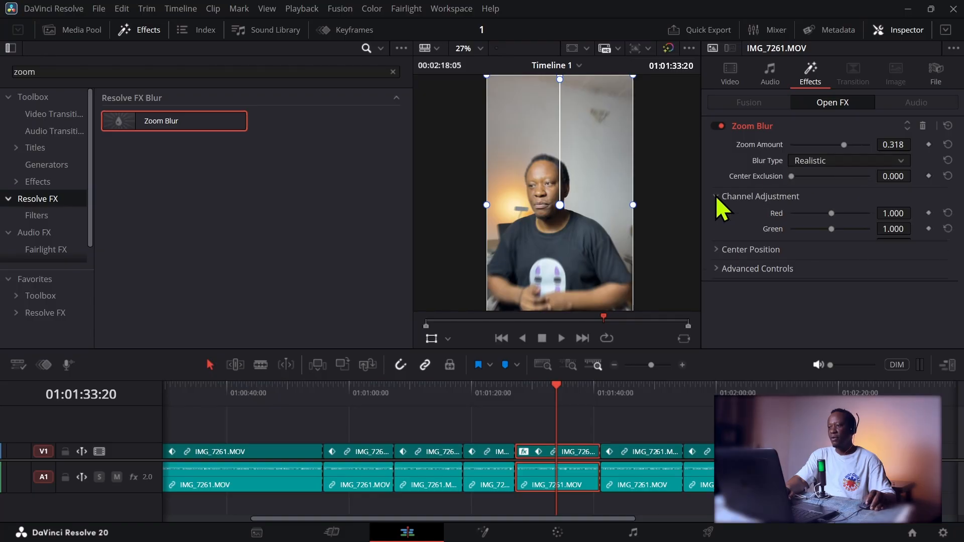
click(717, 280)
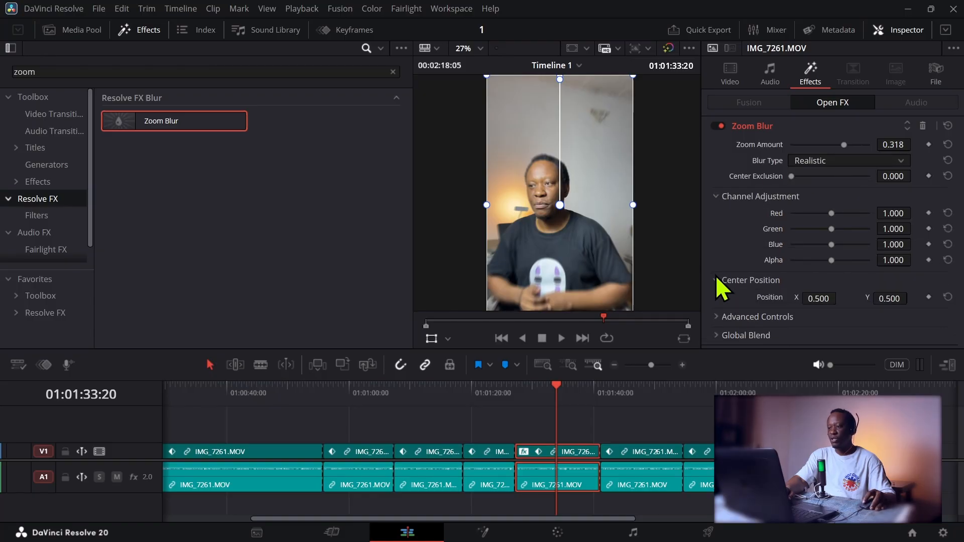
scroll(715, 275, down, 1)
click(716, 301)
scroll(716, 231, down, 3)
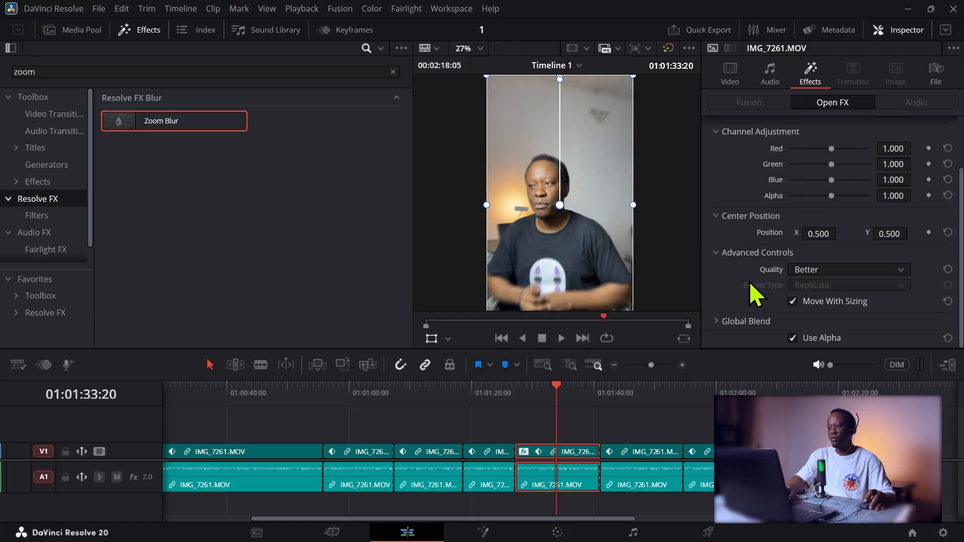
click(833, 270)
click(822, 285)
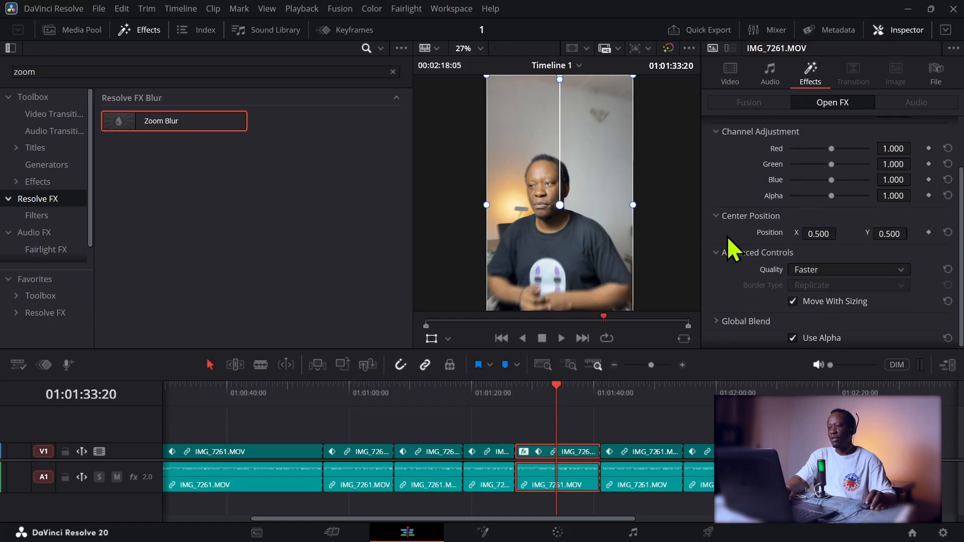
Step: Play back from just before the Zoom Blur clip to review the blur effect
click(515, 387)
click(508, 385)
key(space)
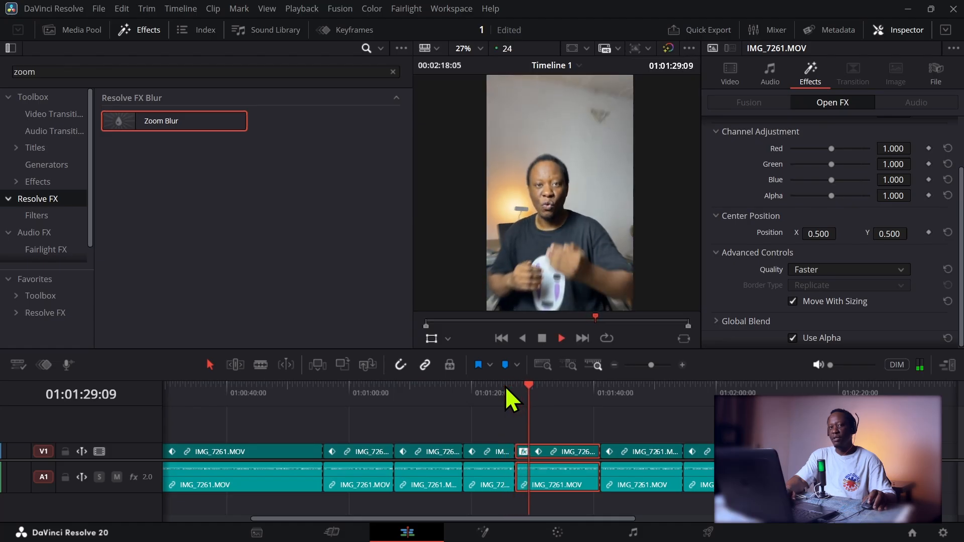
key(space)
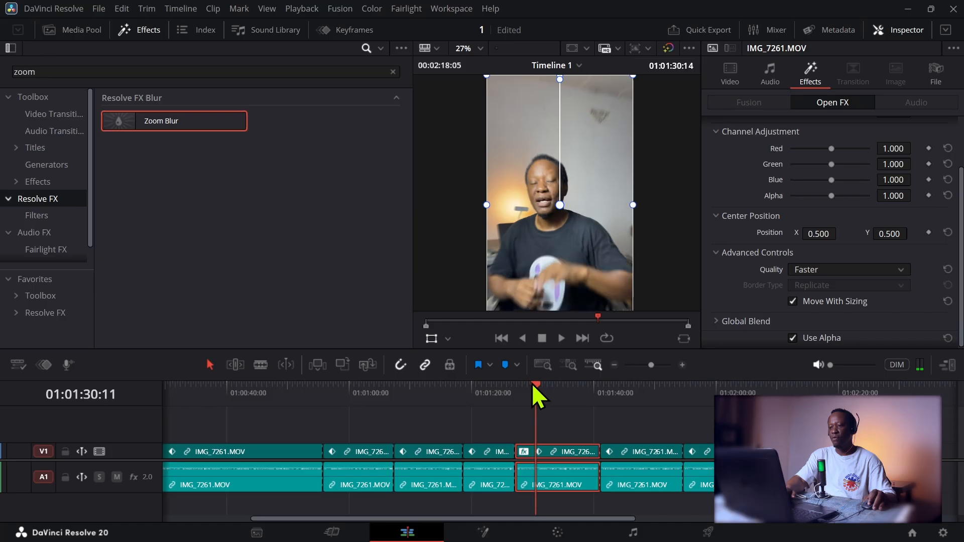
Step: Review the opening clip by playing the timeline from its start
key(Home)
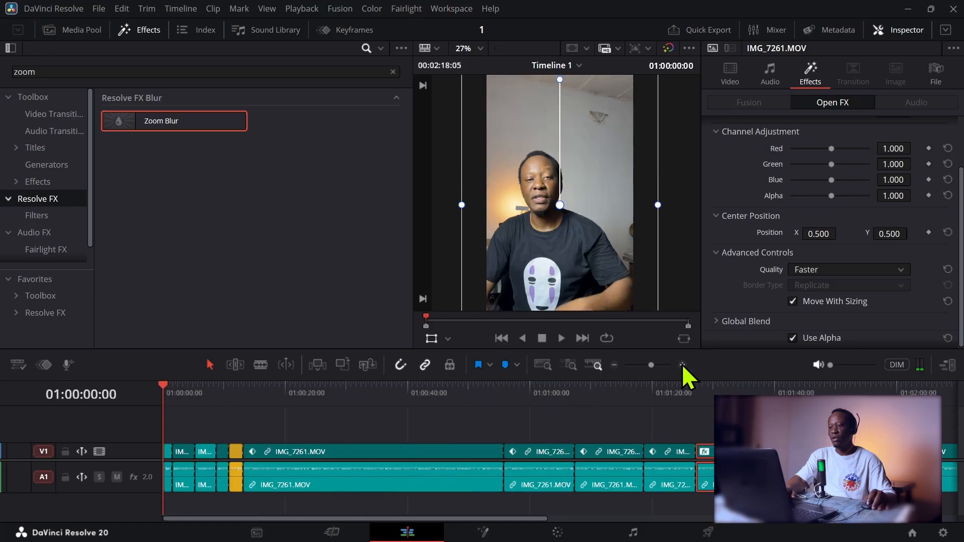
click(682, 365)
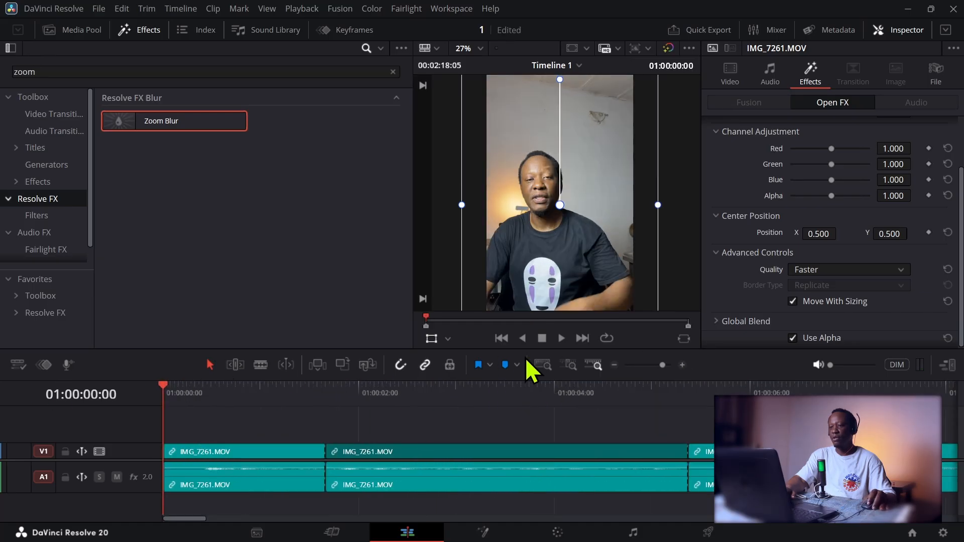
click(613, 365)
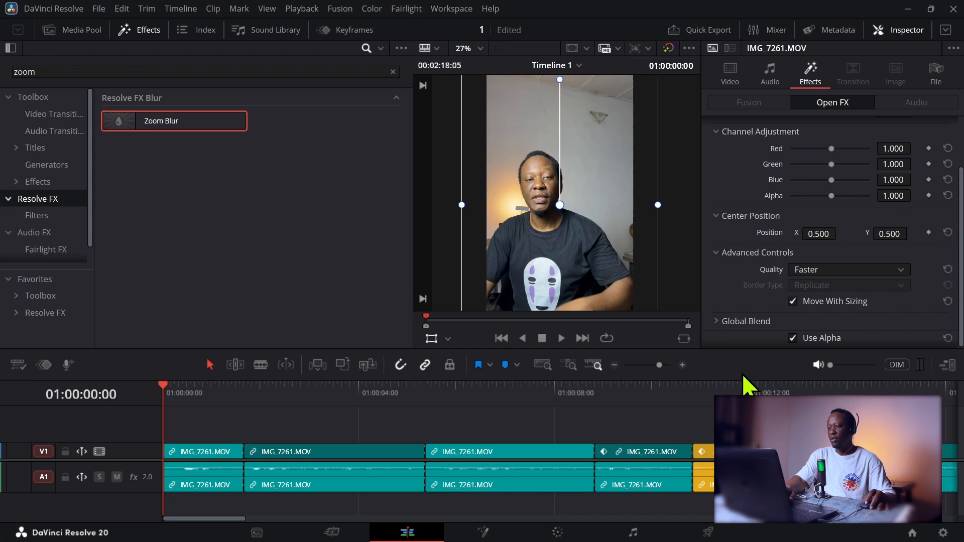
click(186, 453)
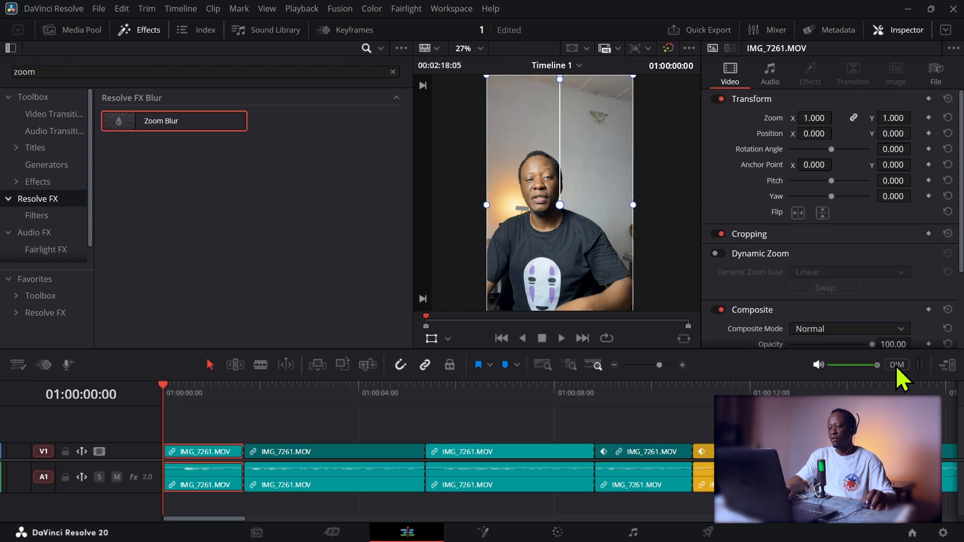
key(space)
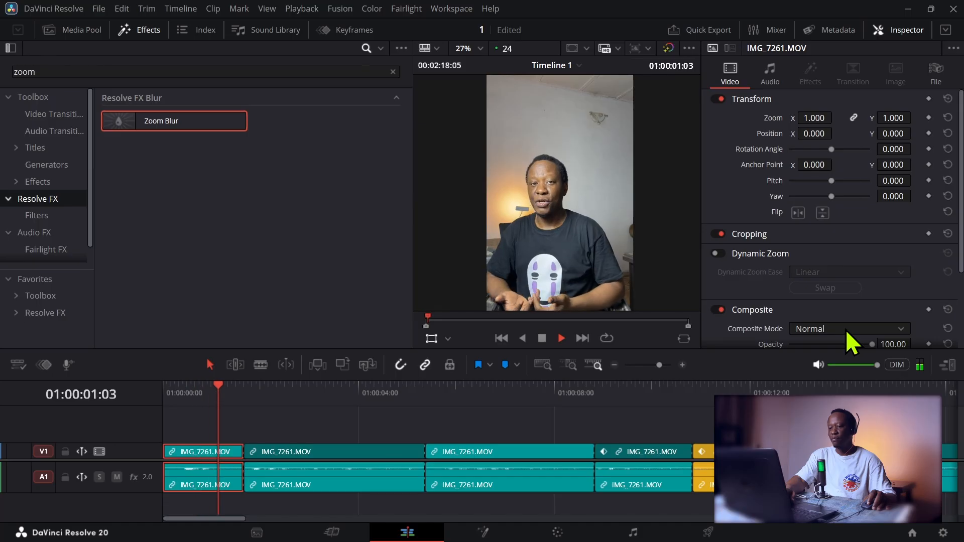
key(space)
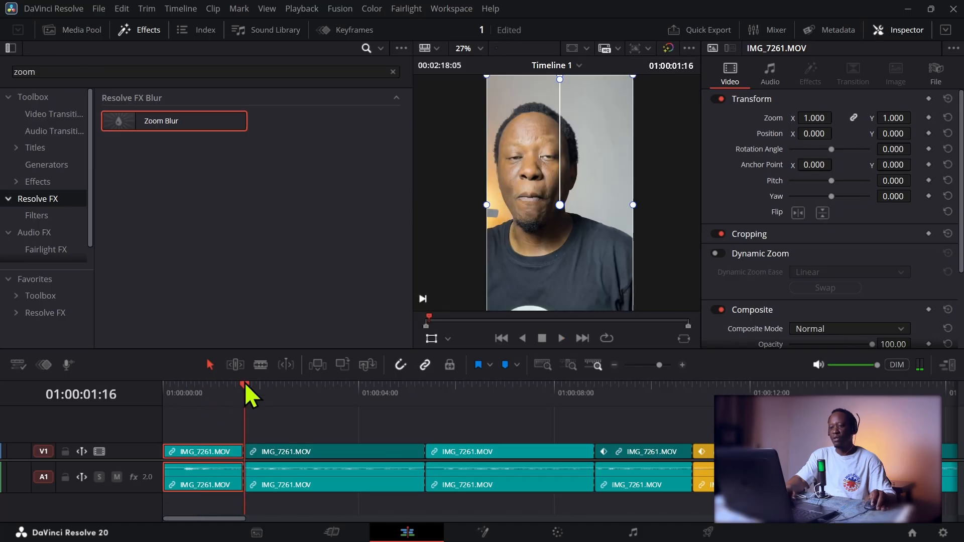
Step: Split the opening clip at 01:00:00:14 and apply Zoom Blur to its first segment
drag(243, 384, 192, 387)
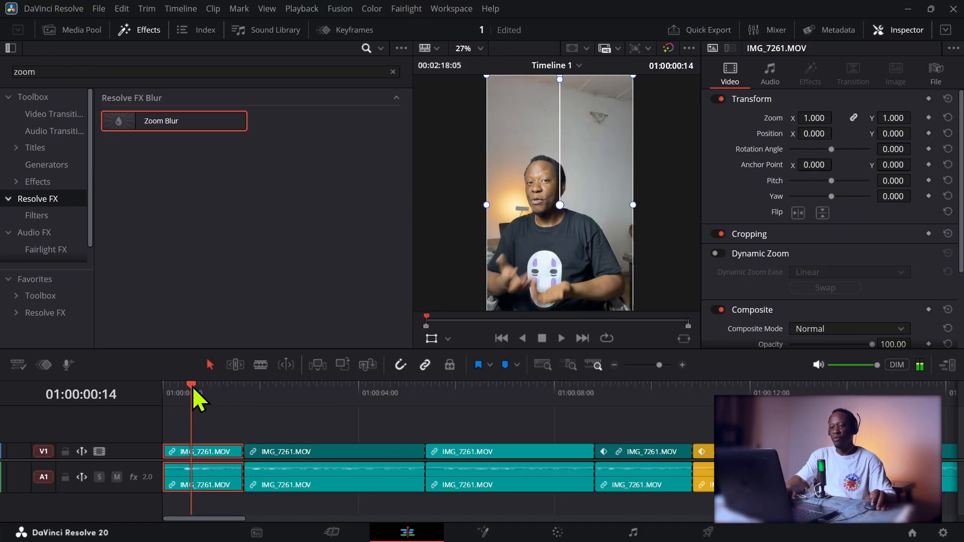
key(ctrl+b)
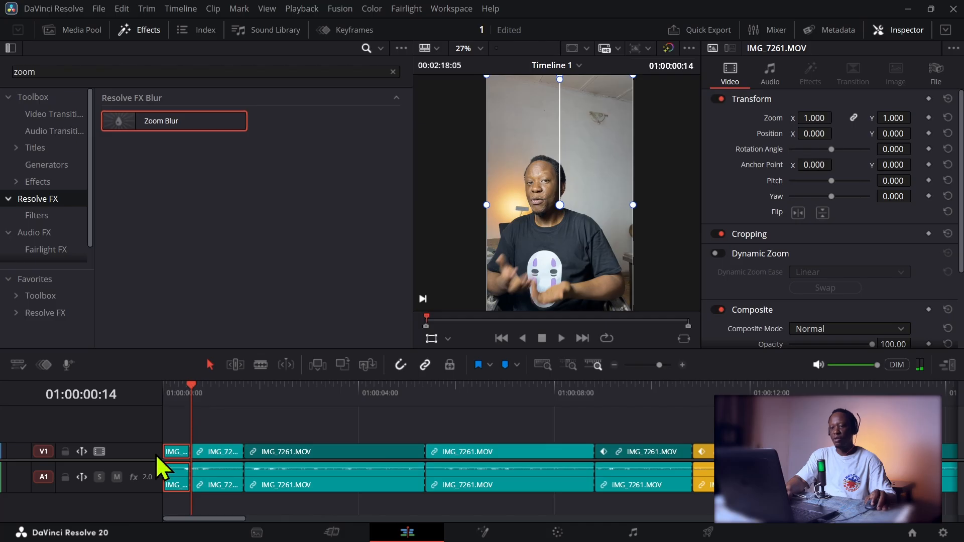
drag(134, 115, 173, 453)
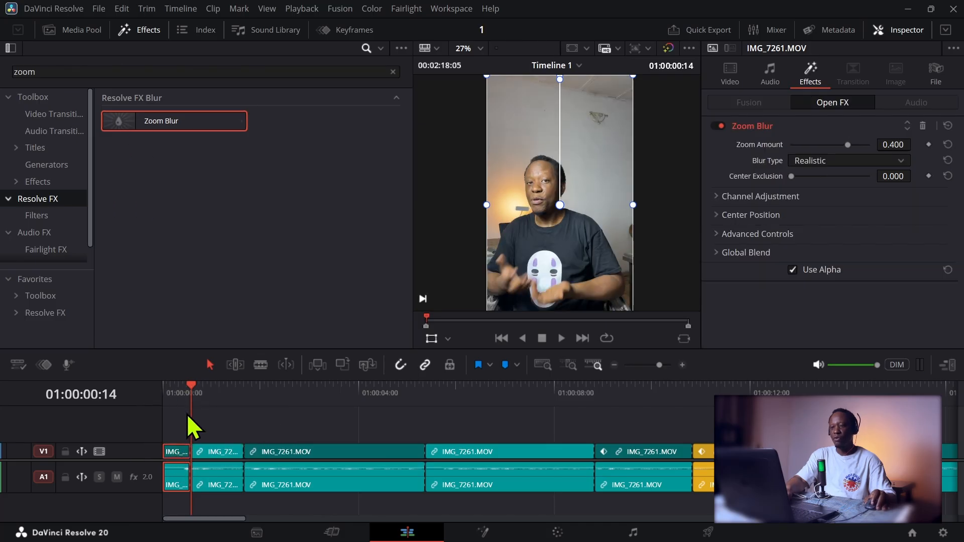
Step: Play back the Zoom Blur segment from the timeline start twice to check the effect
click(175, 386)
drag(175, 385, 154, 386)
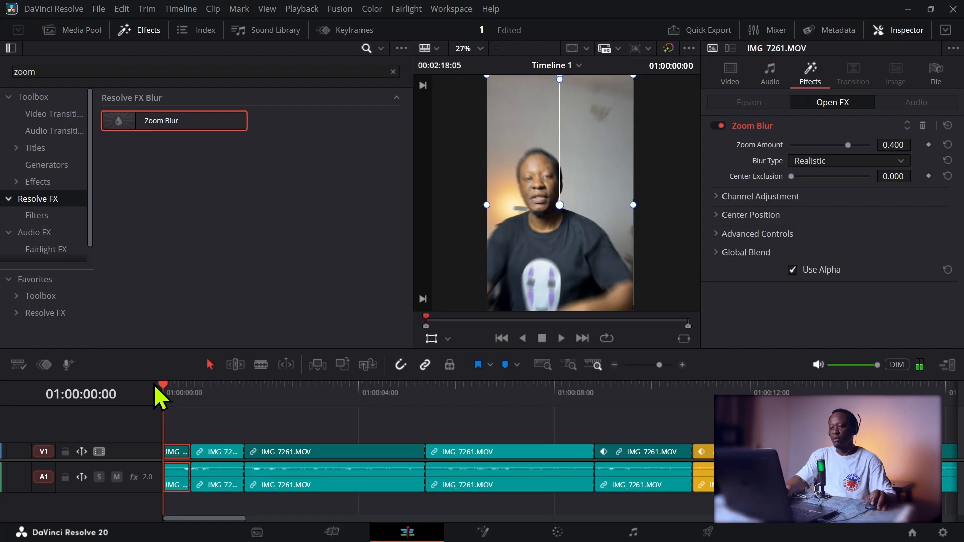
key(space)
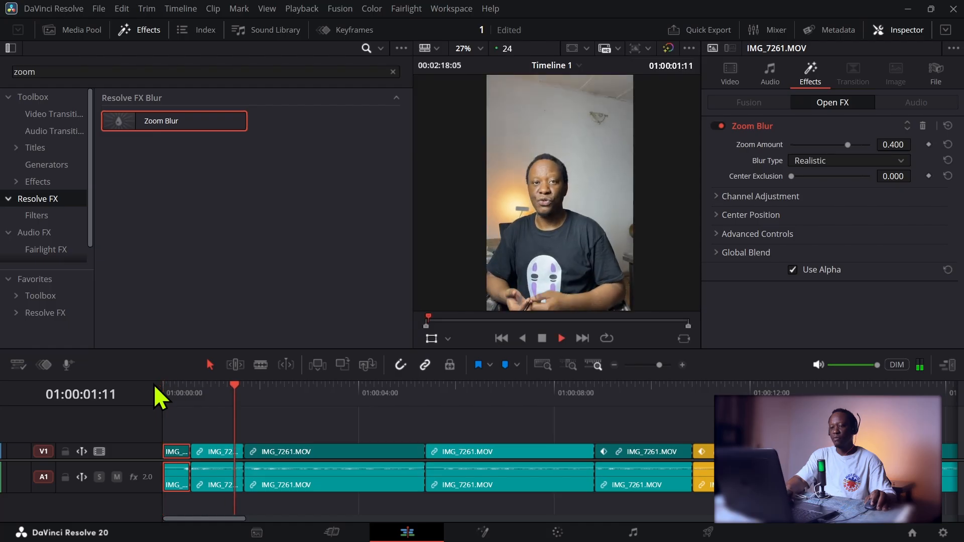
click(168, 385)
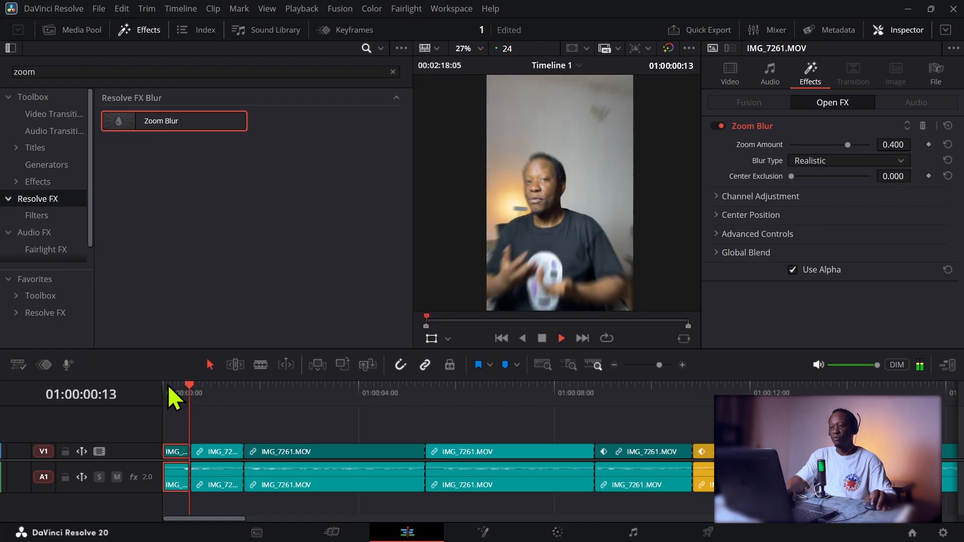
key(space)
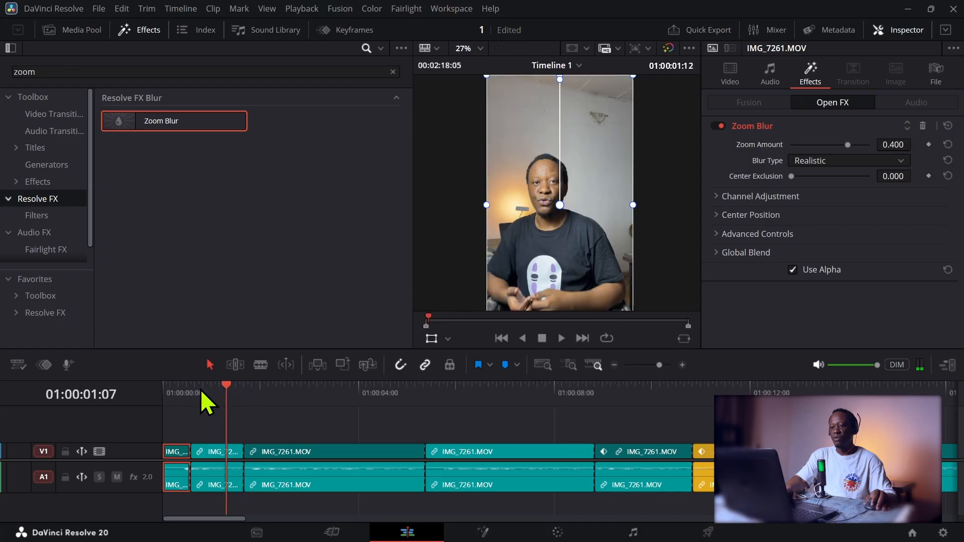
drag(201, 390, 146, 390)
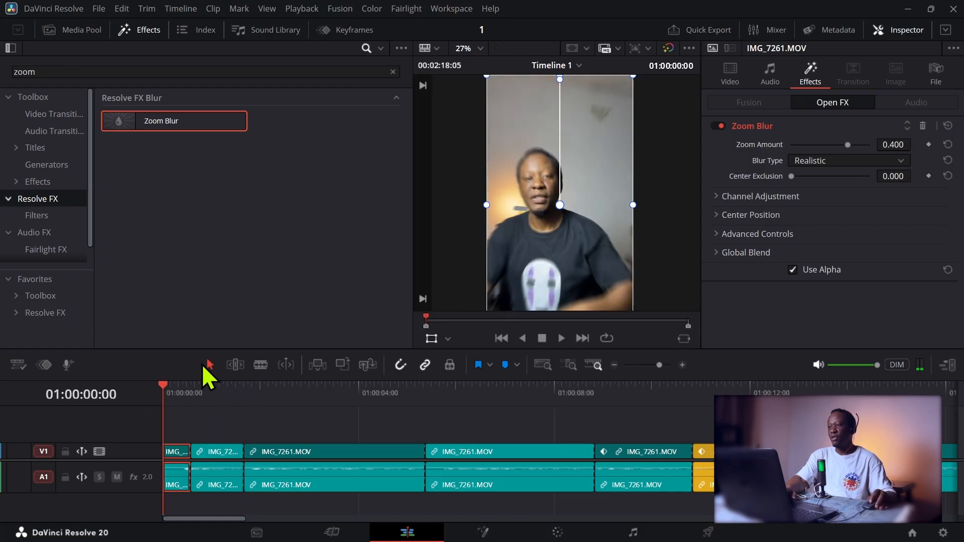
Step: Try keyframing Zoom 1.630 and Position X 66 at the start of the blurred opening segment, and reset both settings
click(731, 80)
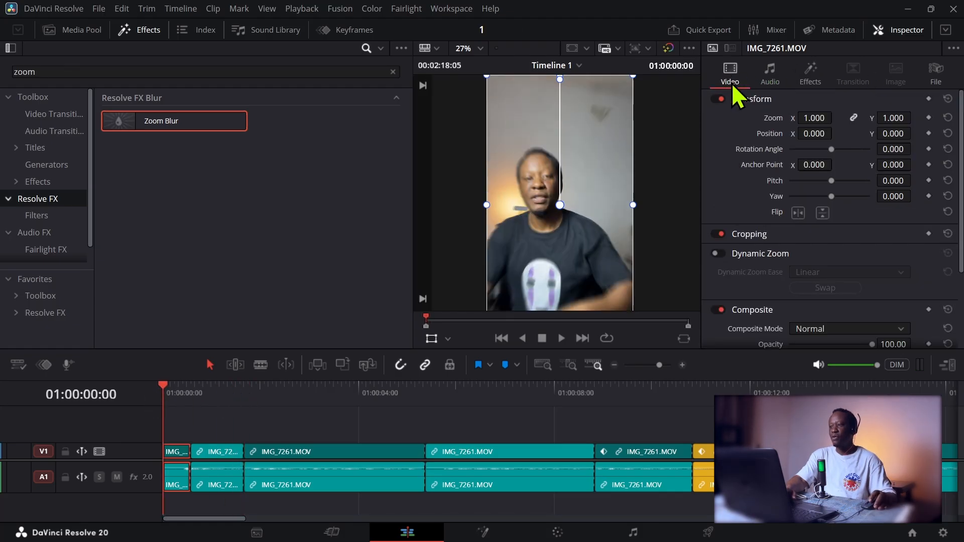
drag(818, 118, 836, 133)
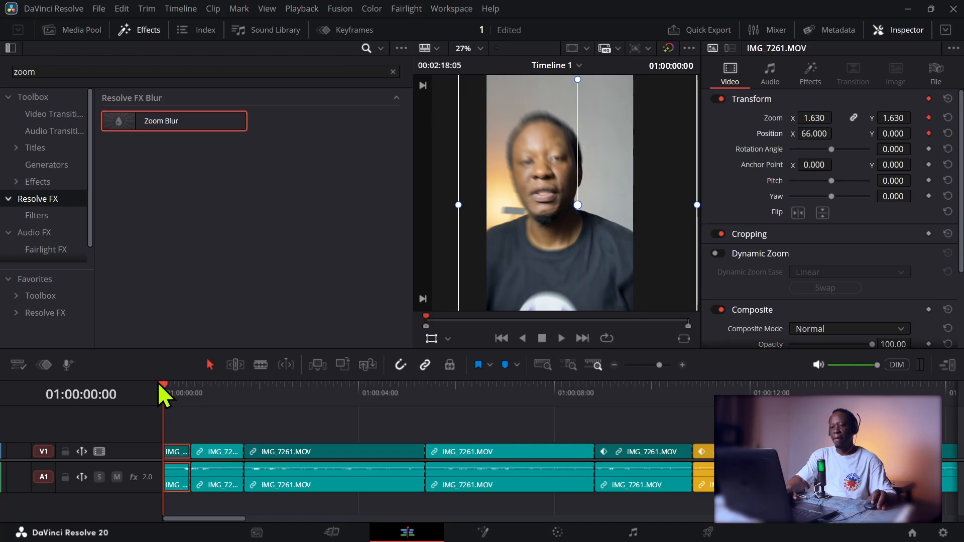
drag(169, 389, 174, 389)
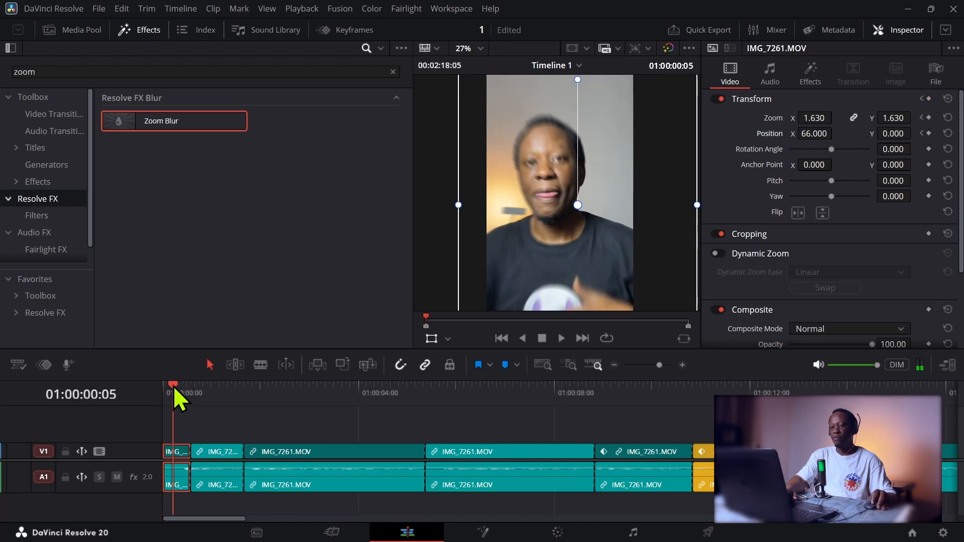
click(947, 119)
click(948, 133)
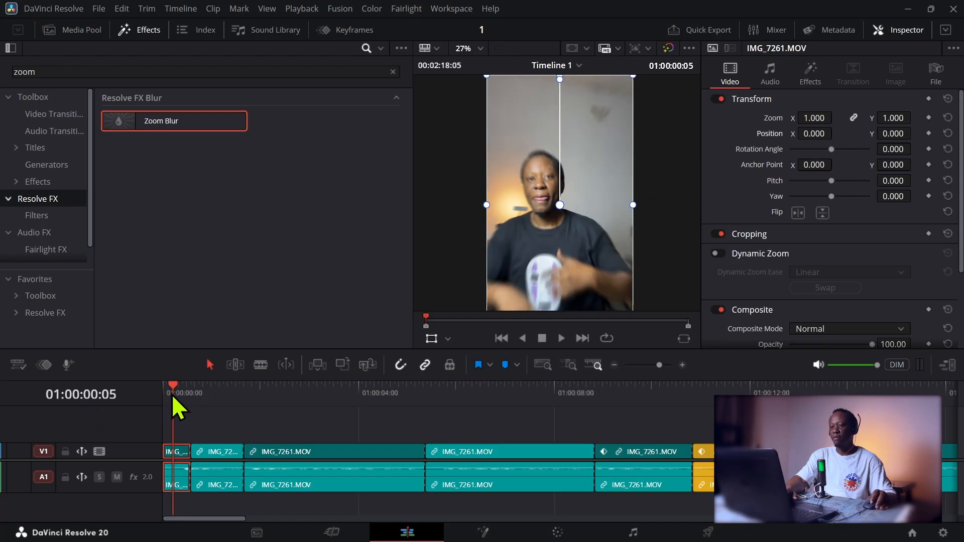
Step: Keyframe the blurred opening segment from Zoom 1.520 and Position X 86 at its start to Zoom 1 and Position X 0 at 01:00:00:06
drag(173, 385, 146, 385)
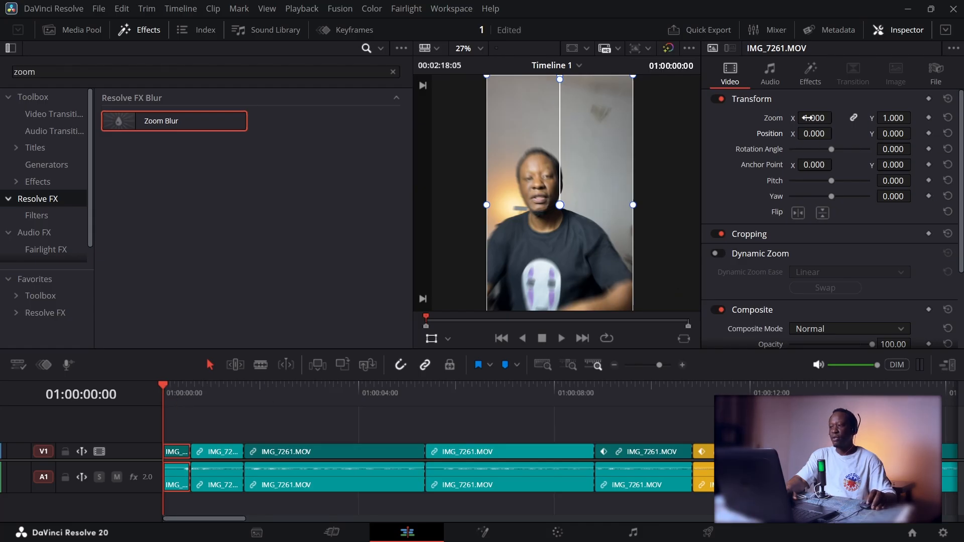
drag(836, 117, 879, 143)
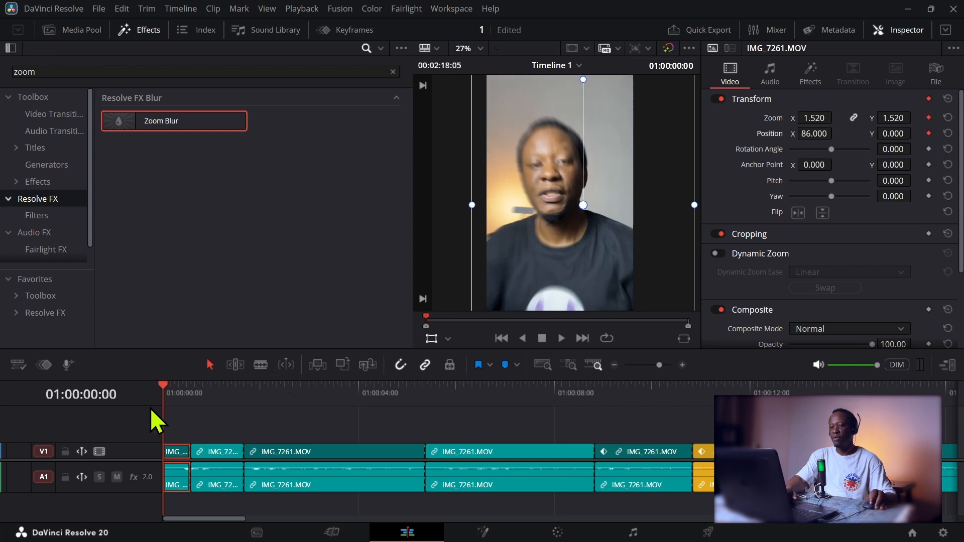
drag(164, 387, 176, 386)
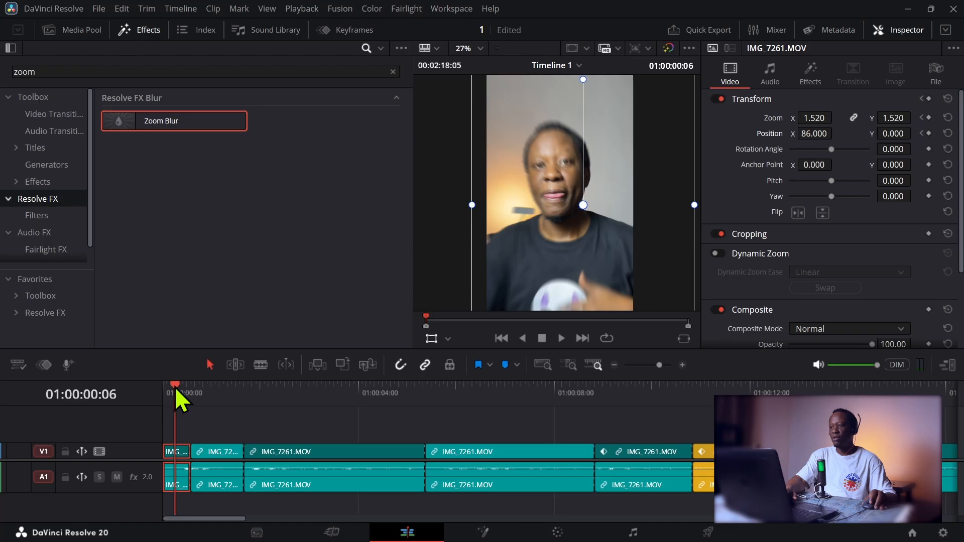
click(813, 117)
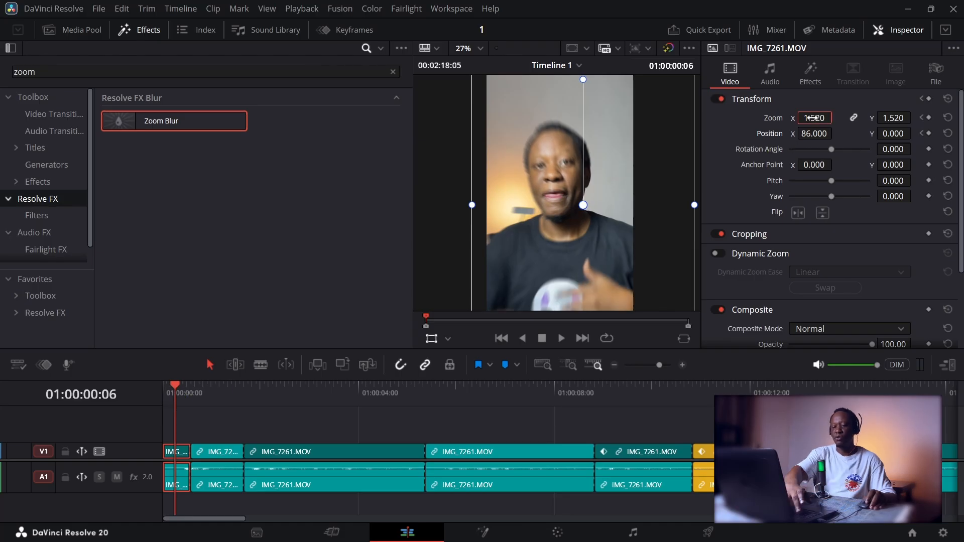
text(1)
key(Tab)
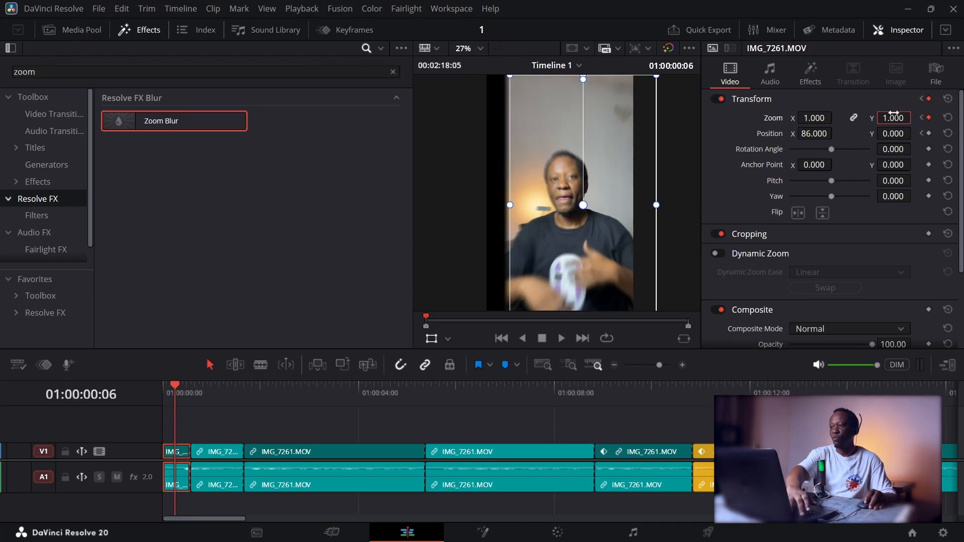
text(1)
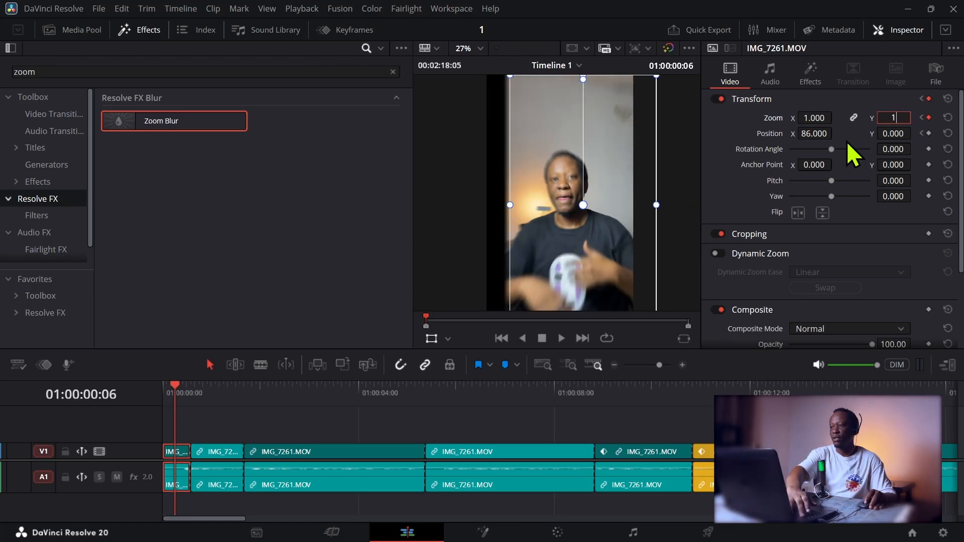
click(813, 133)
text(0)
key(Return)
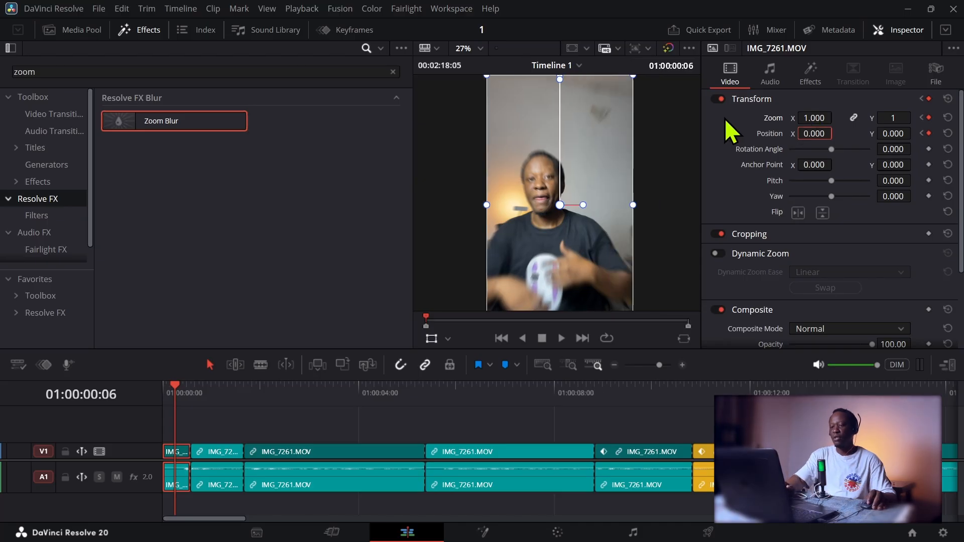
Step: Play the timeline from the start to review the keyframed zoom-out combined with the blur
key(Home)
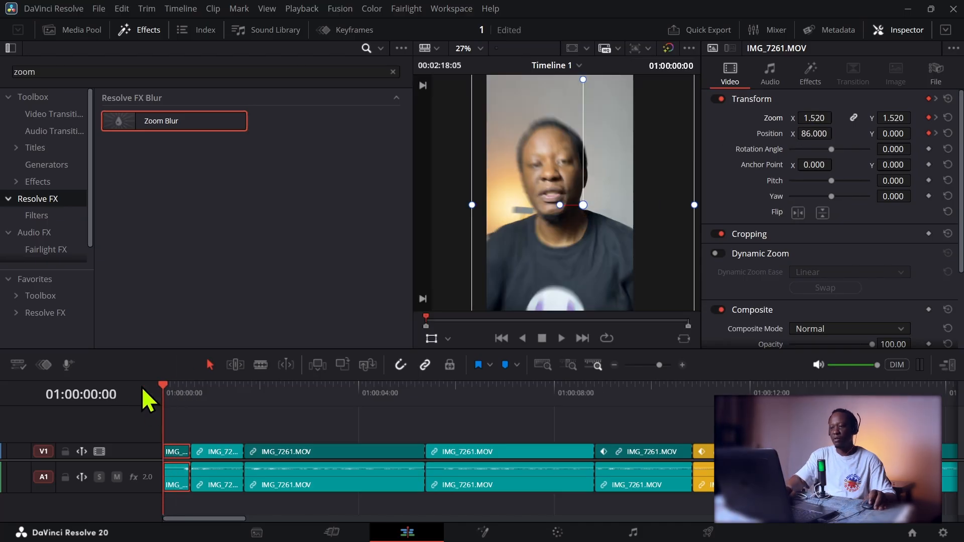
key(space)
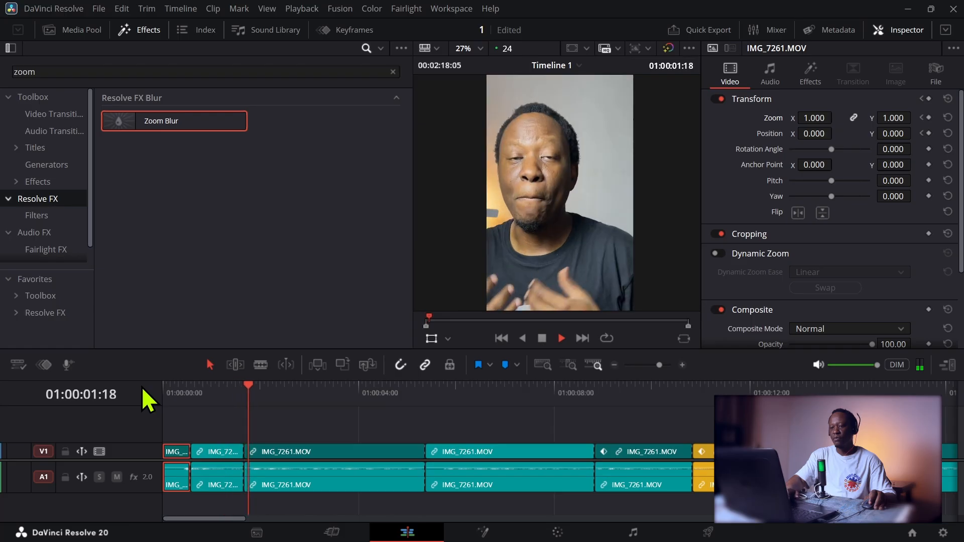
key(space)
key(Home)
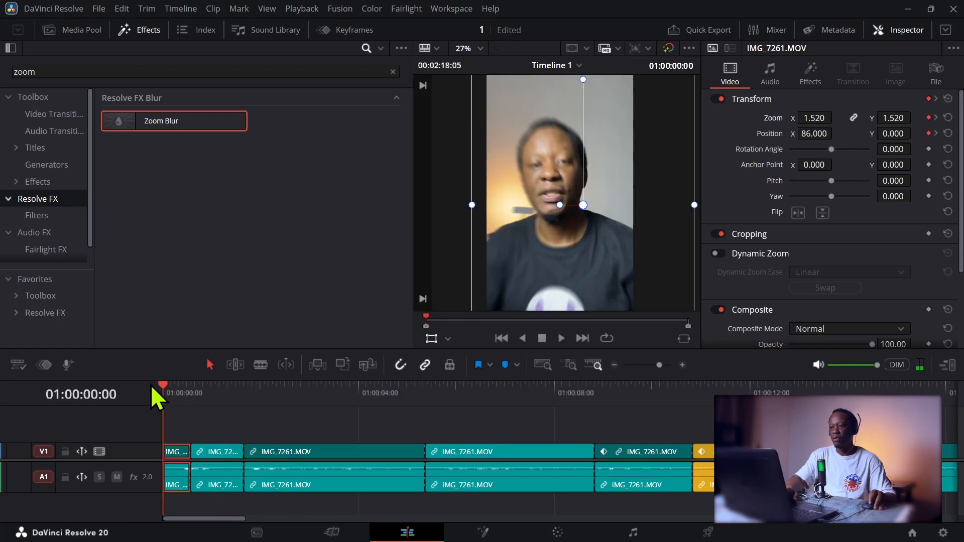
key(space)
key(space)
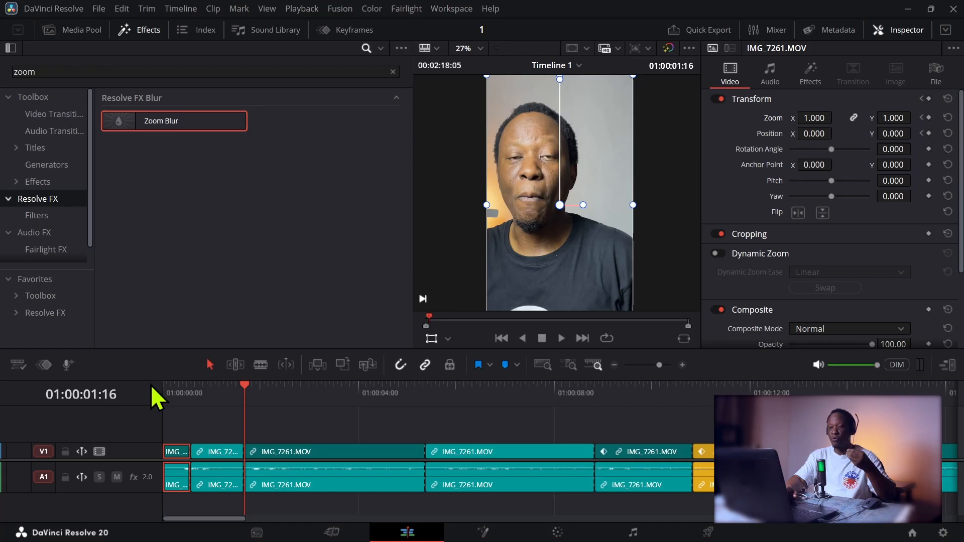
Step: Place the image 15 check box.png on a track above the talking-head footage at 01:00:01:16
click(54, 30)
click(250, 249)
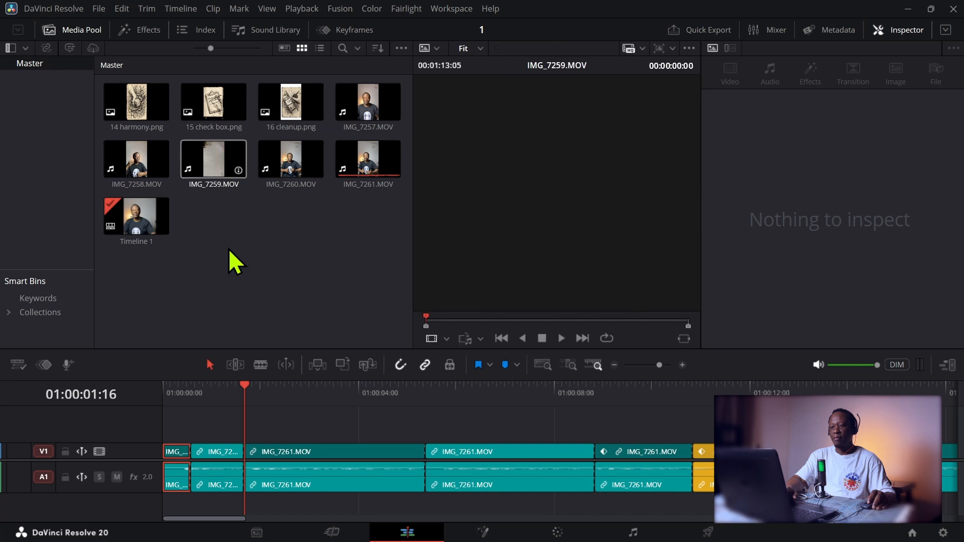
drag(216, 113, 246, 440)
scroll(534, 219, down, 4)
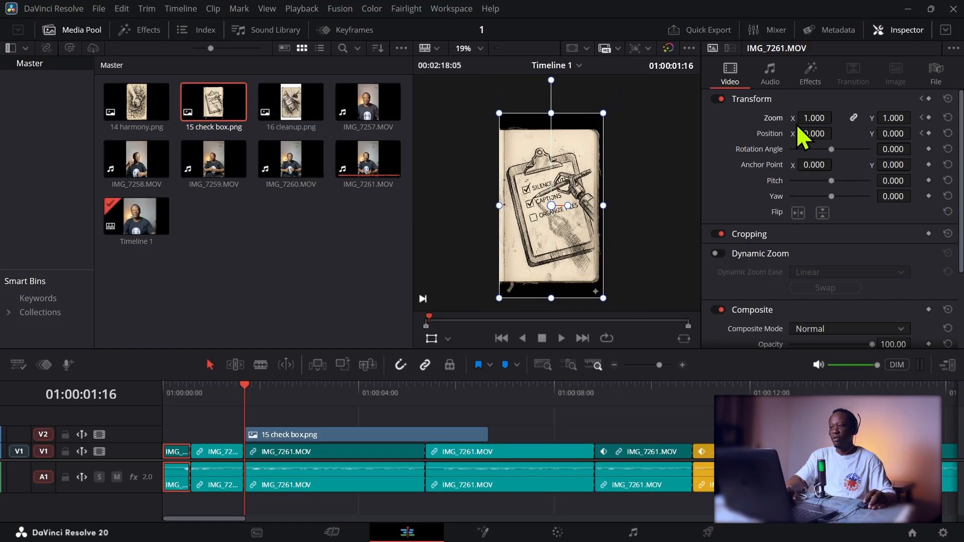
Step: Try to raise the check box image's Zoom to 1.660, and delete the image from the timeline
drag(836, 117, 836, 117)
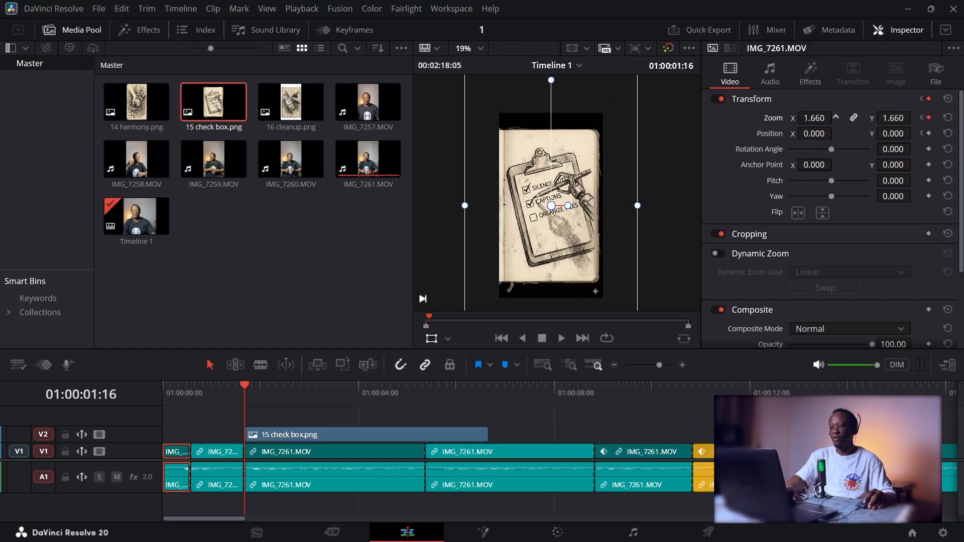
click(287, 433)
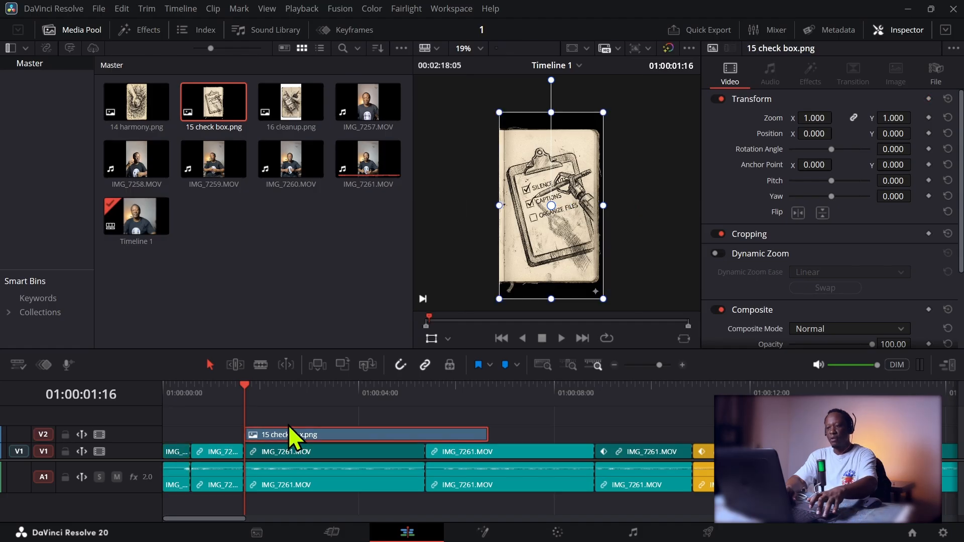
key(Delete)
Step: Add 15 check box.png above the footage at 01:00:01:16 again and trim its end to about a quarter of its length
drag(211, 128, 243, 428)
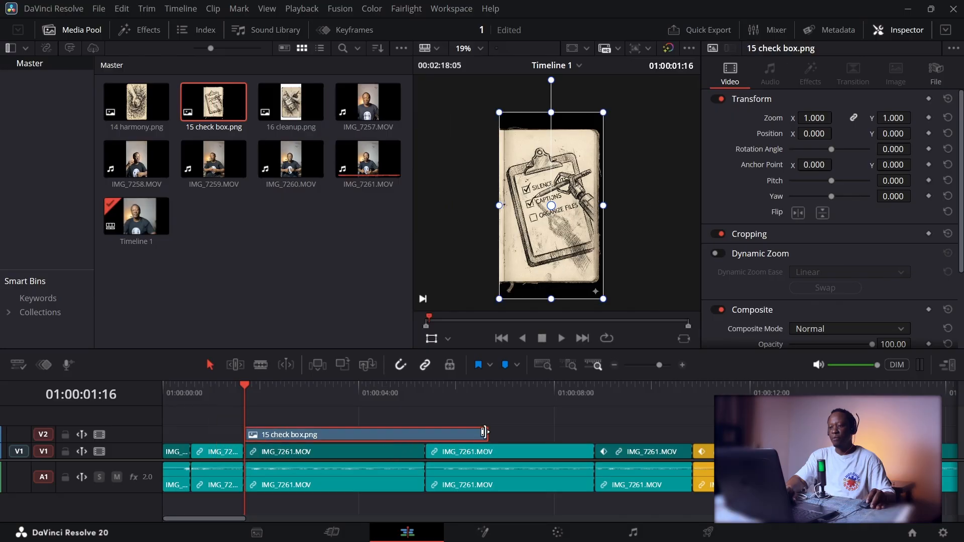
drag(487, 433, 307, 433)
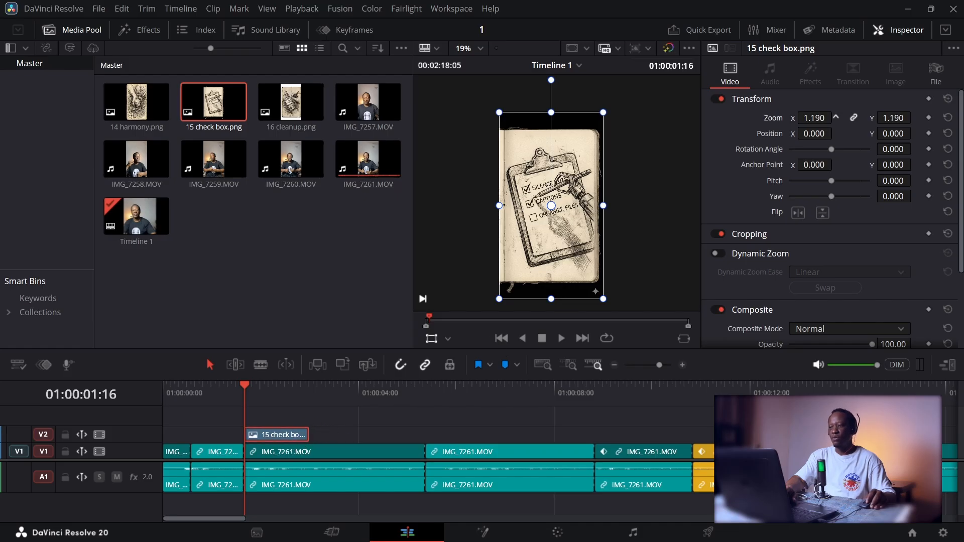
Step: Set the check box image's Zoom to 1.580 and play the overlay section to review it
drag(823, 118, 843, 118)
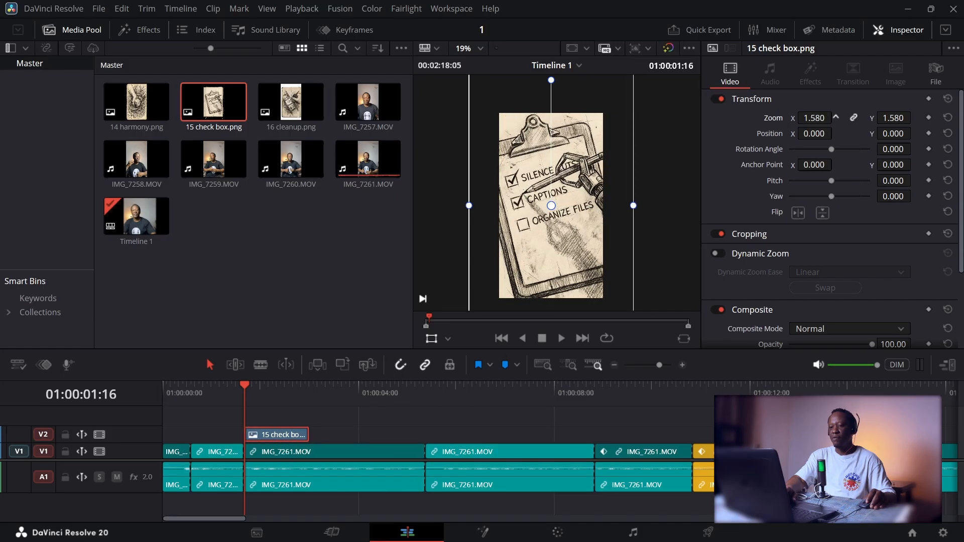
click(215, 386)
key(space)
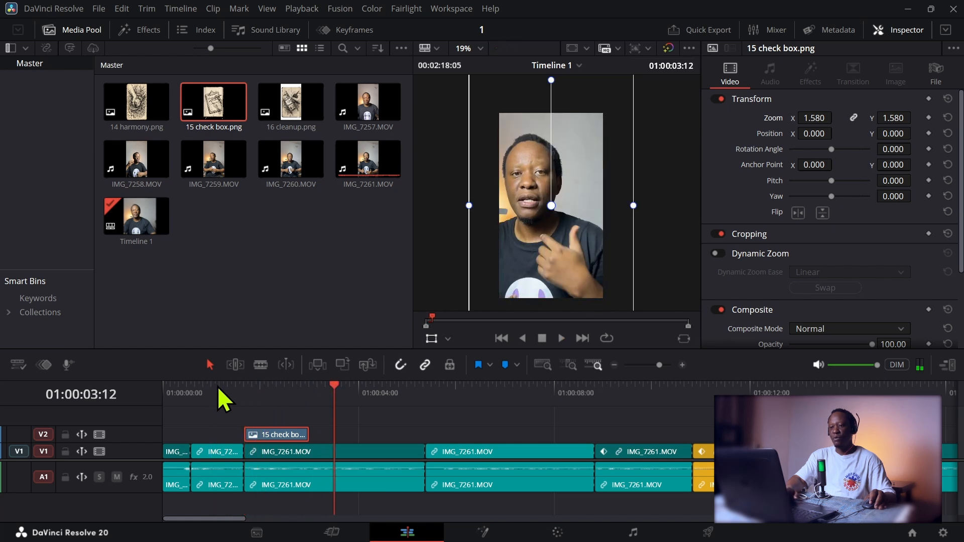
click(217, 386)
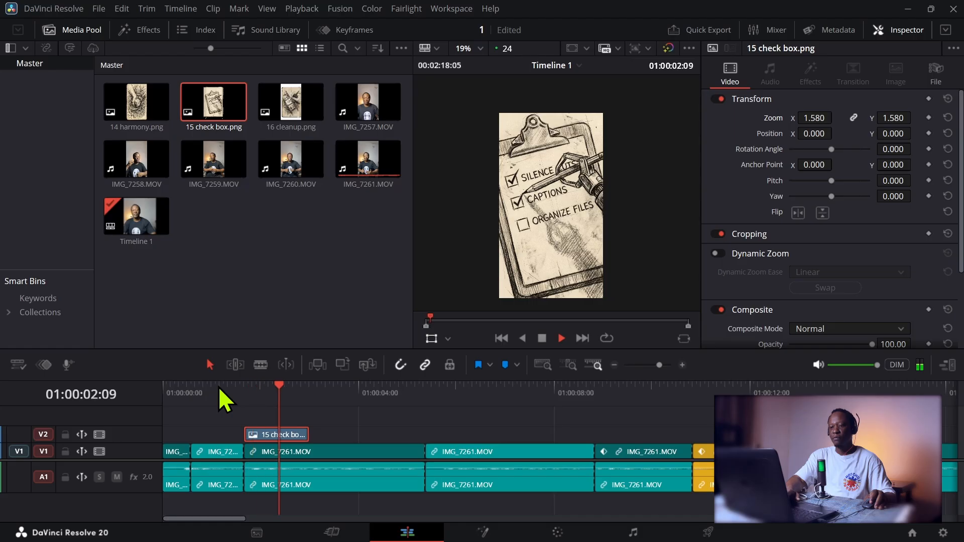
key(space)
Step: Enable Dynamic Zoom on the check box image at 01:00:01:16 and show its Dynamic Zoom frames in the viewer
drag(298, 390, 251, 399)
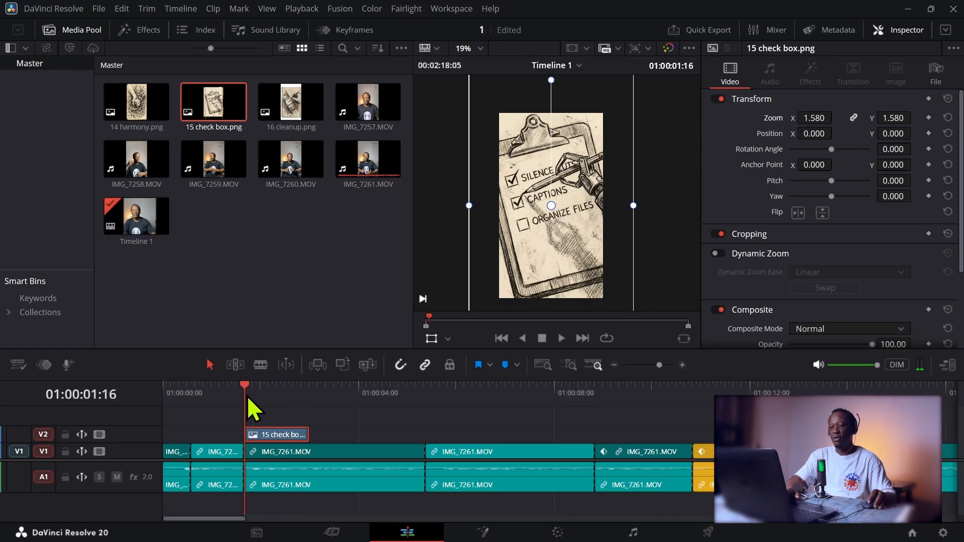
click(726, 256)
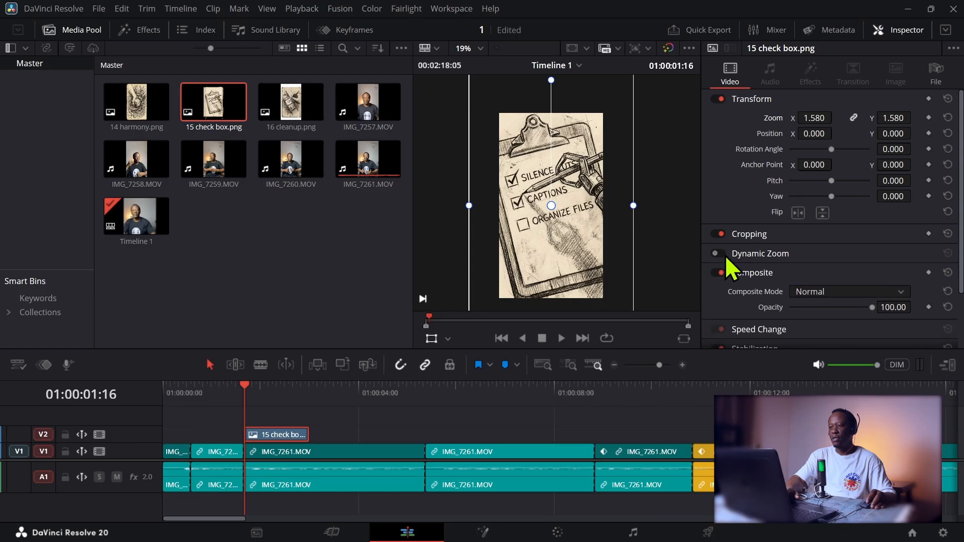
click(447, 338)
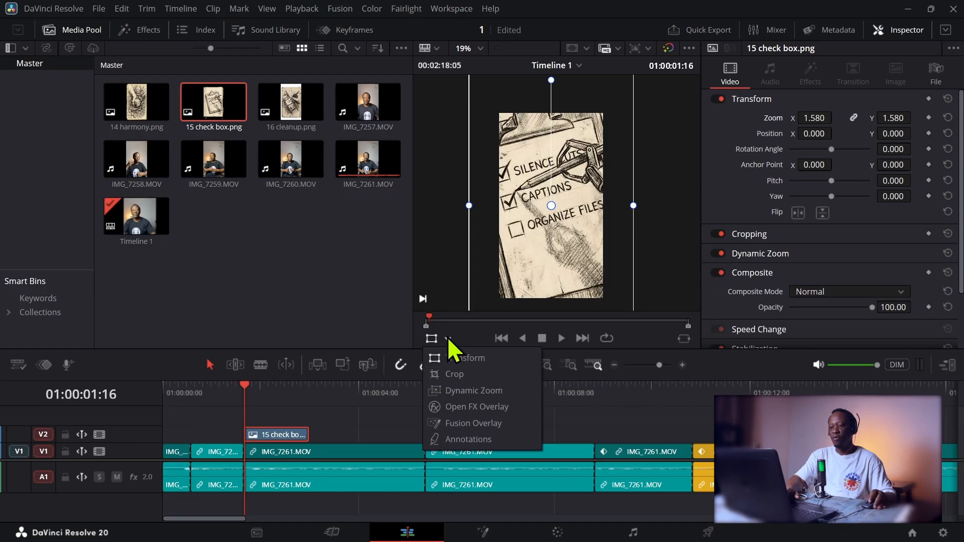
click(446, 388)
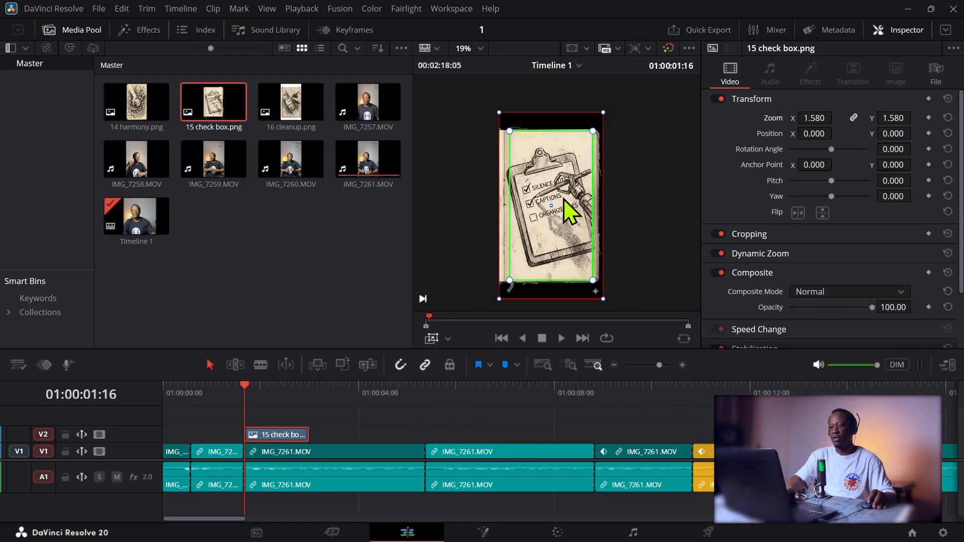
Step: Shrink the green Dynamic Zoom frame around the checklist text and pull the red frame slightly inside the image edges
drag(509, 132, 543, 162)
scroll(554, 181, up, 2)
scroll(563, 235, down, 1)
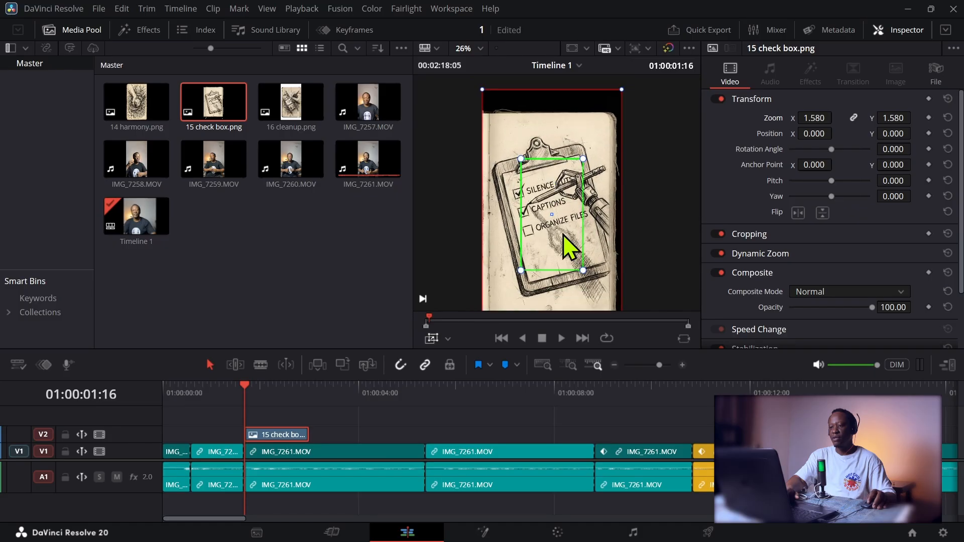
drag(582, 269, 578, 258)
scroll(530, 140, down, 3)
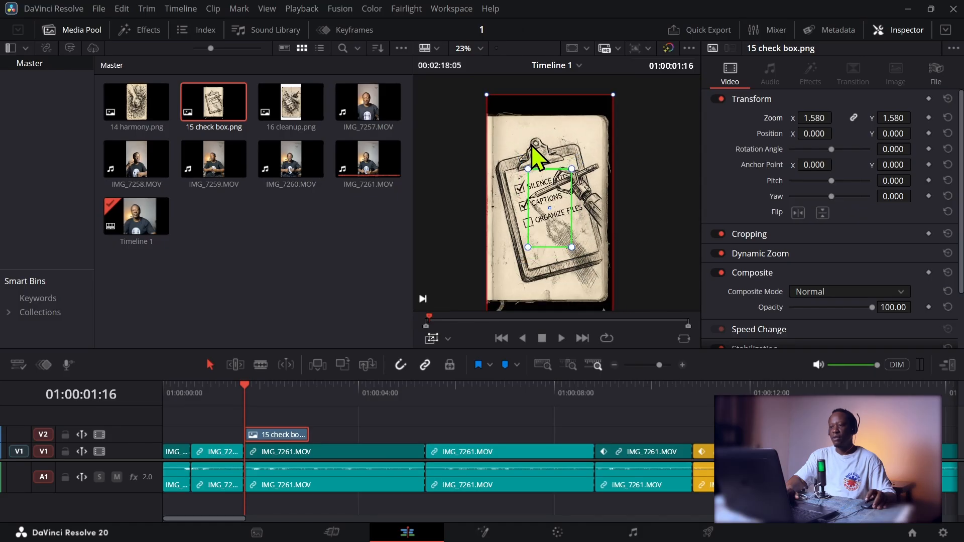
drag(494, 103, 506, 125)
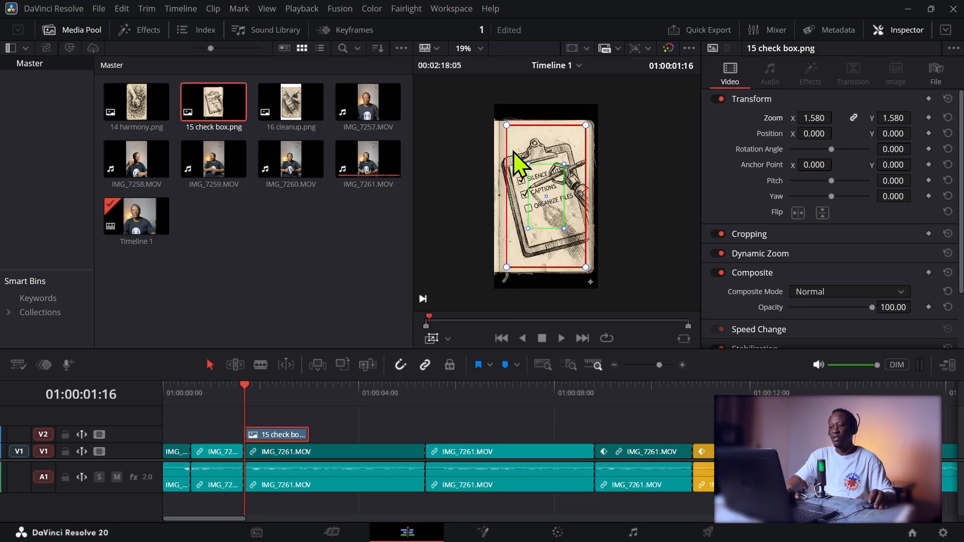
Step: Play the timeline from just before the check box image to review its Dynamic Zoom
click(226, 392)
key(space)
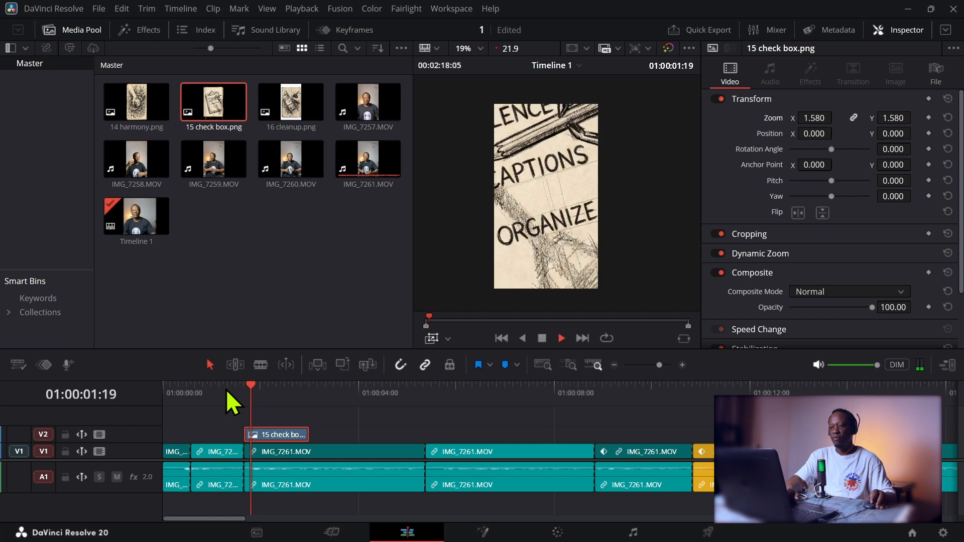
key(space)
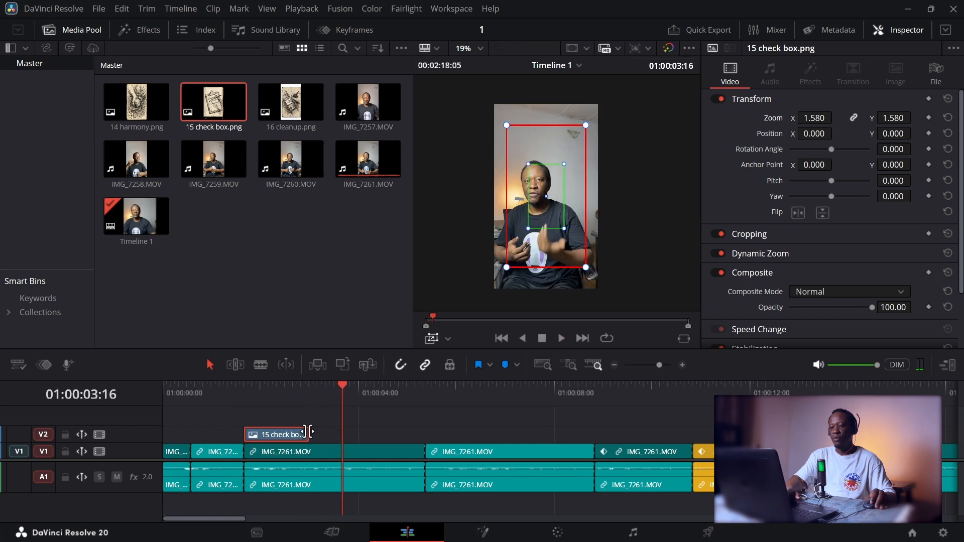
Step: Extend the check box image's end to the next cut in the footage and replay the slower Dynamic Zoom
drag(307, 432, 426, 432)
click(232, 386)
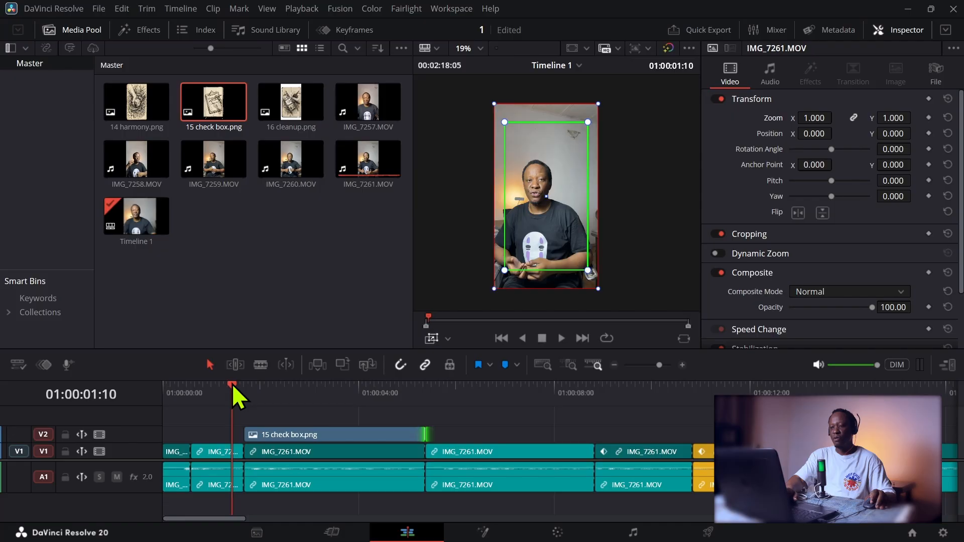
key(space)
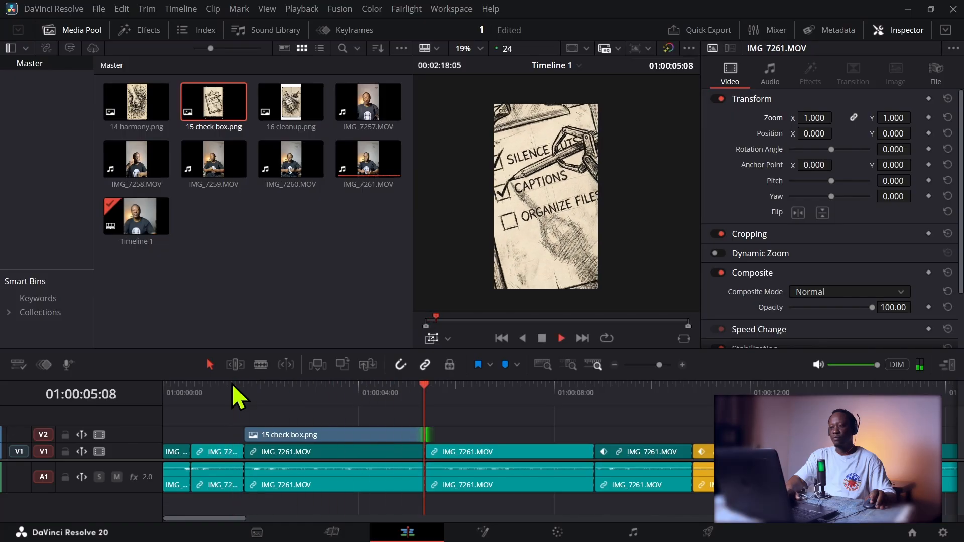
key(space)
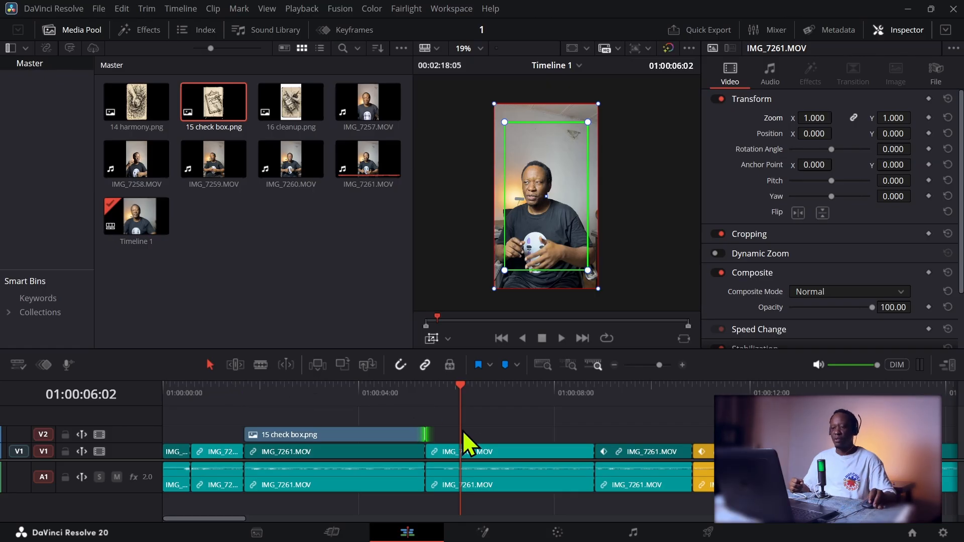
Step: Change the clip color of the IMG_7261.MOV segment directly after the check box image to magenta-pink
click(498, 450)
drag(463, 390, 437, 392)
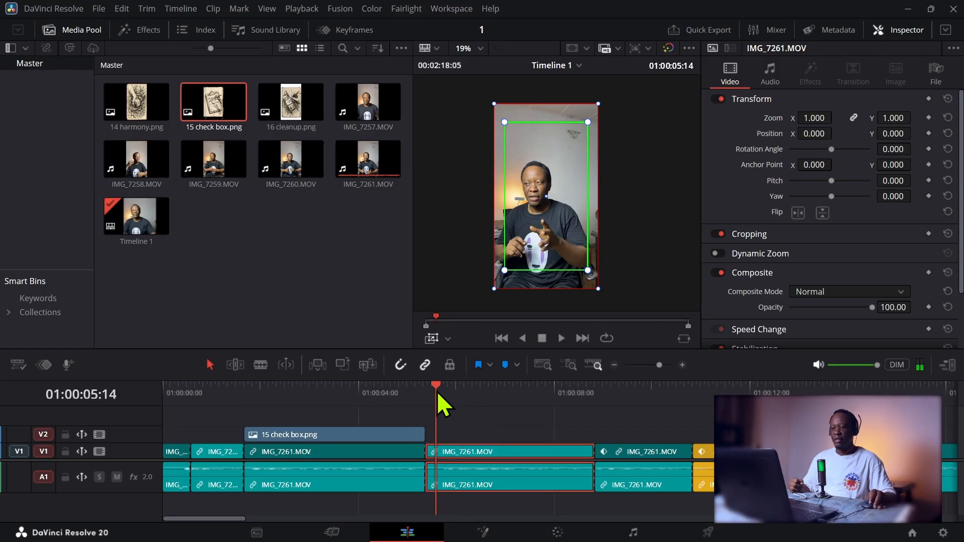
right_click(477, 451)
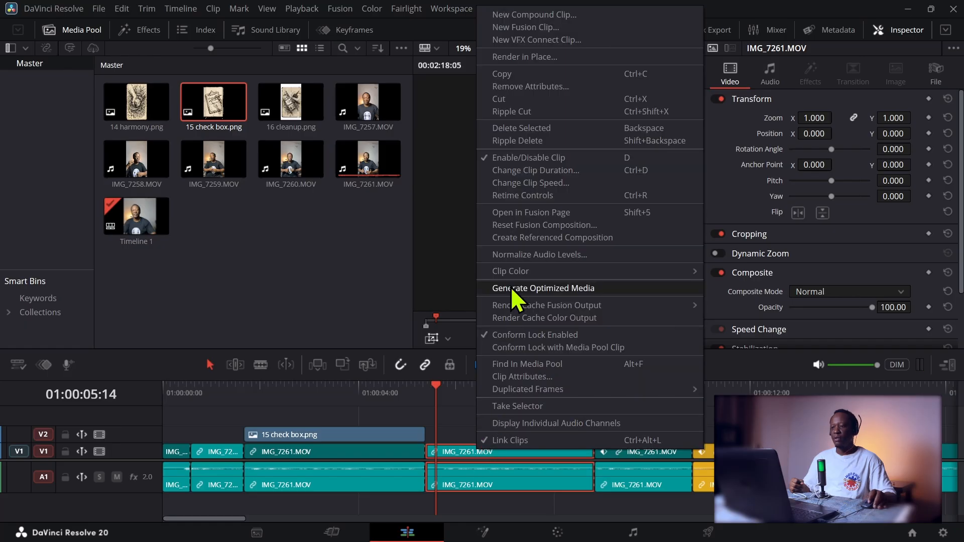
mouse_move(552, 274)
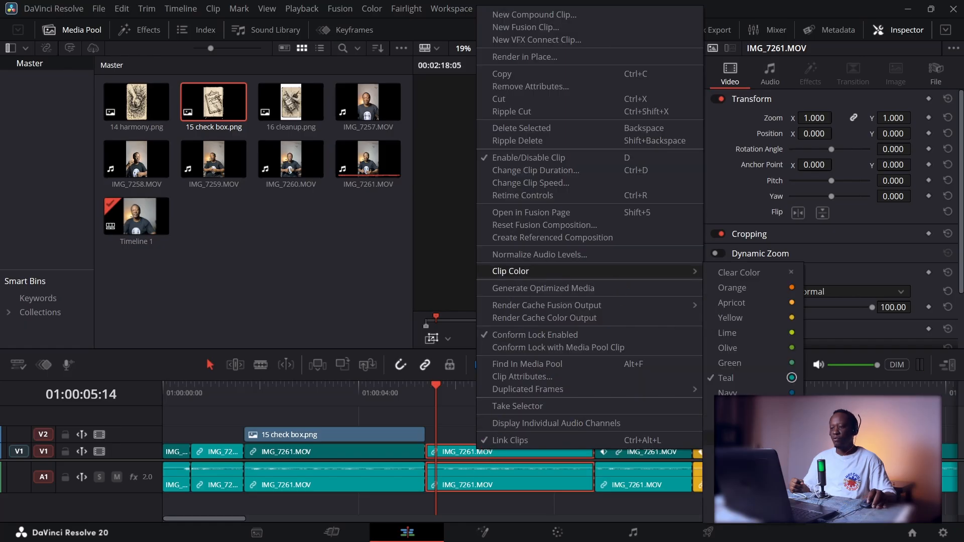
click(738, 438)
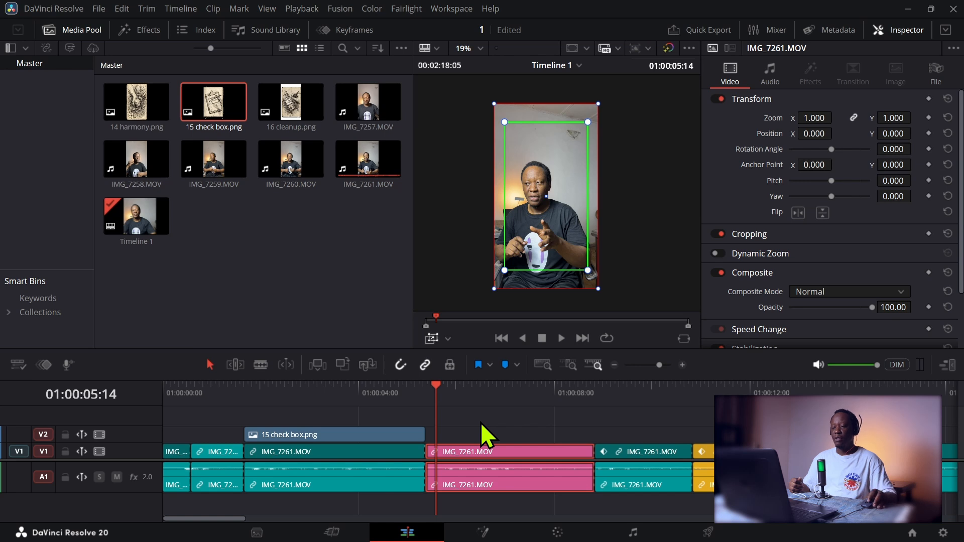
Step: Add a light green marker named "fusion motion" to the recolored clip at 01:00:05:09
drag(435, 389, 425, 389)
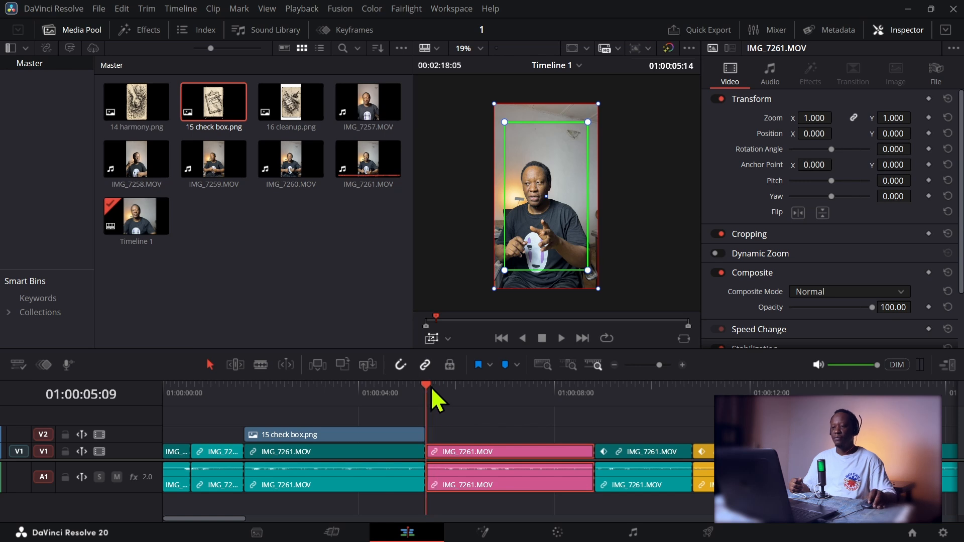
click(503, 366)
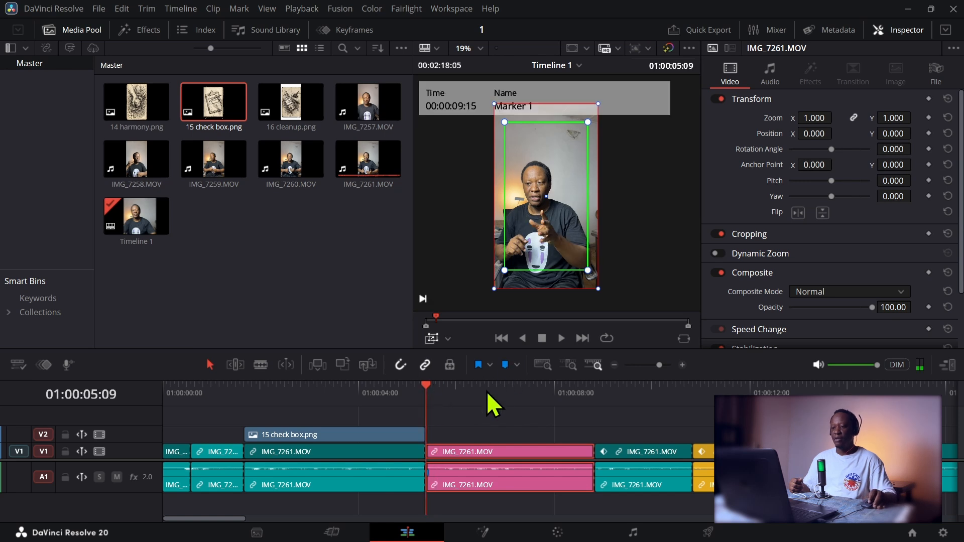
double_click(429, 474)
text(fu)
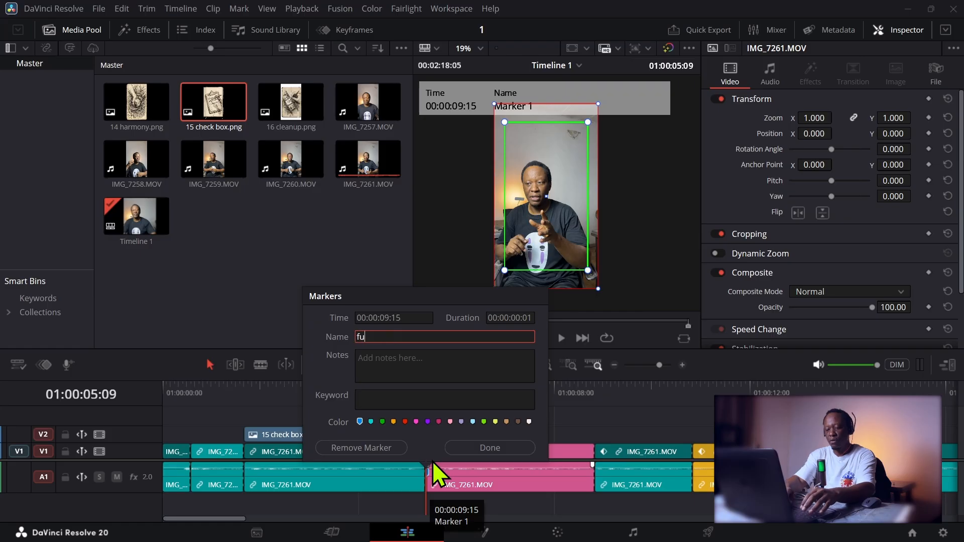
text(sion motion)
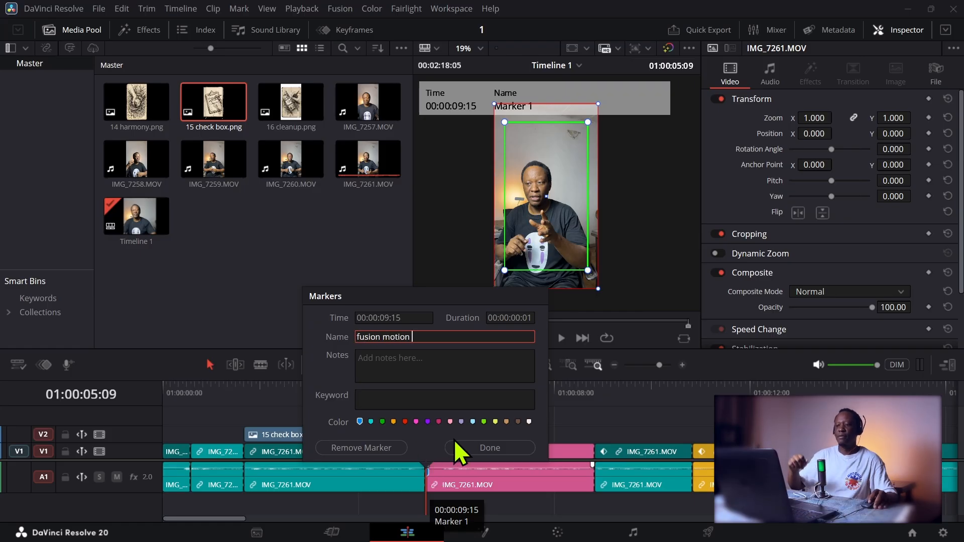
click(483, 422)
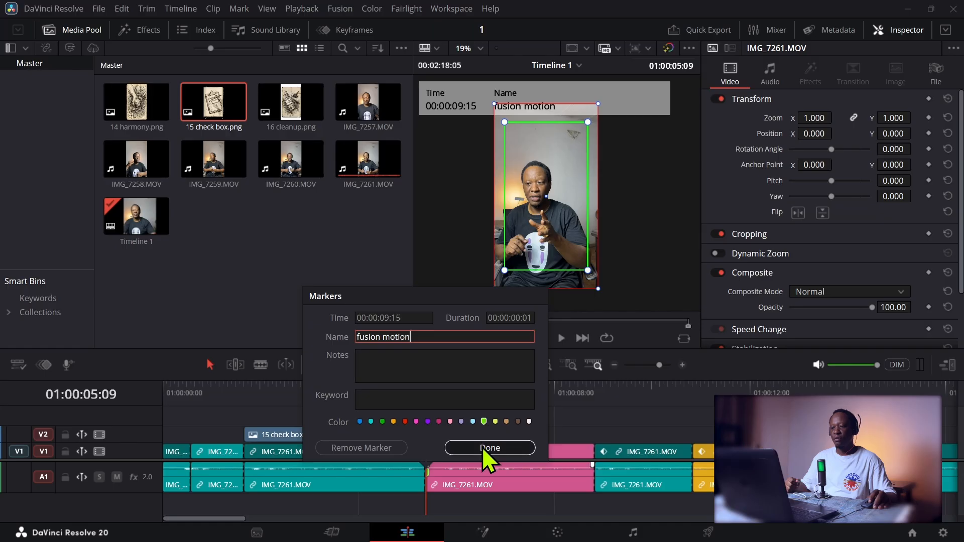
click(482, 446)
Step: Open the recolored clip in the Fusion page and scrub through its frames, stopping at frame 6
click(440, 453)
right_click(439, 453)
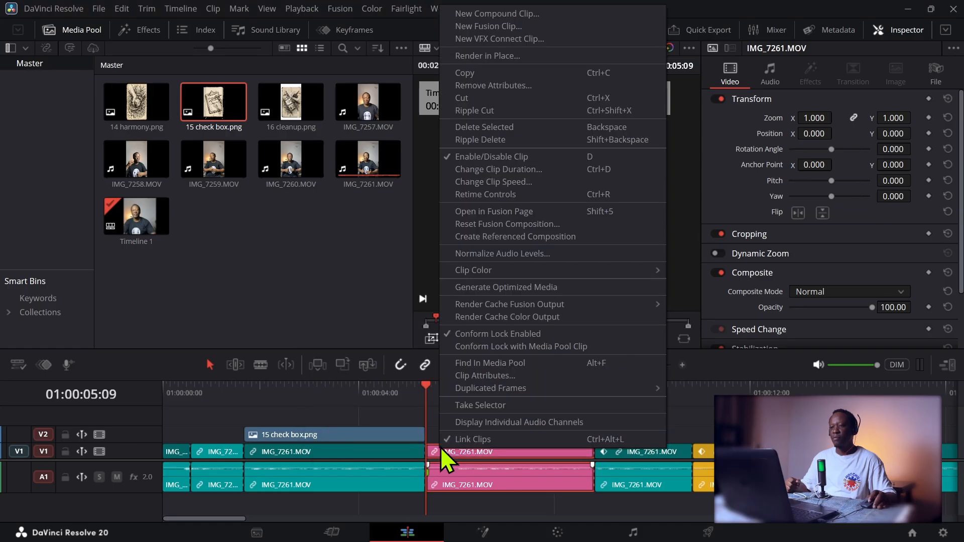
click(461, 212)
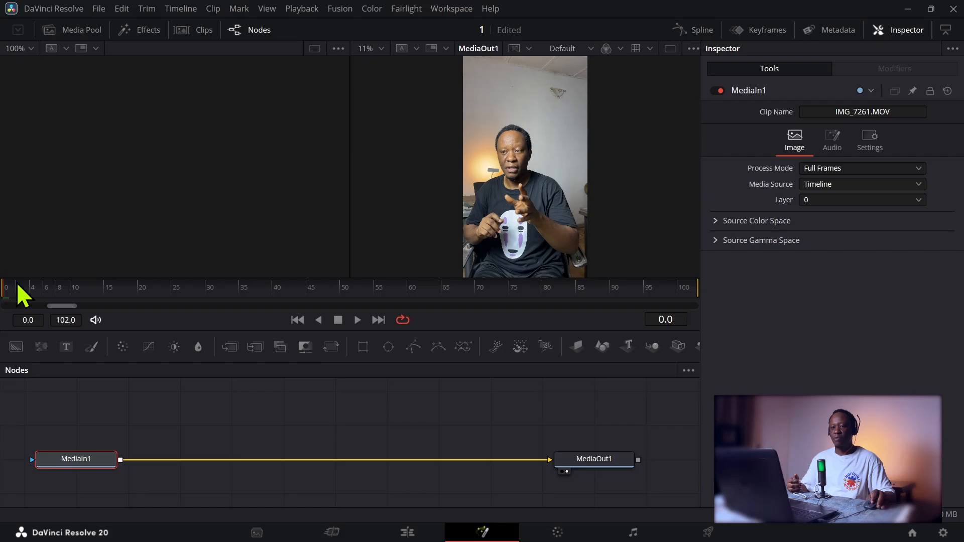
drag(94, 293, 280, 282)
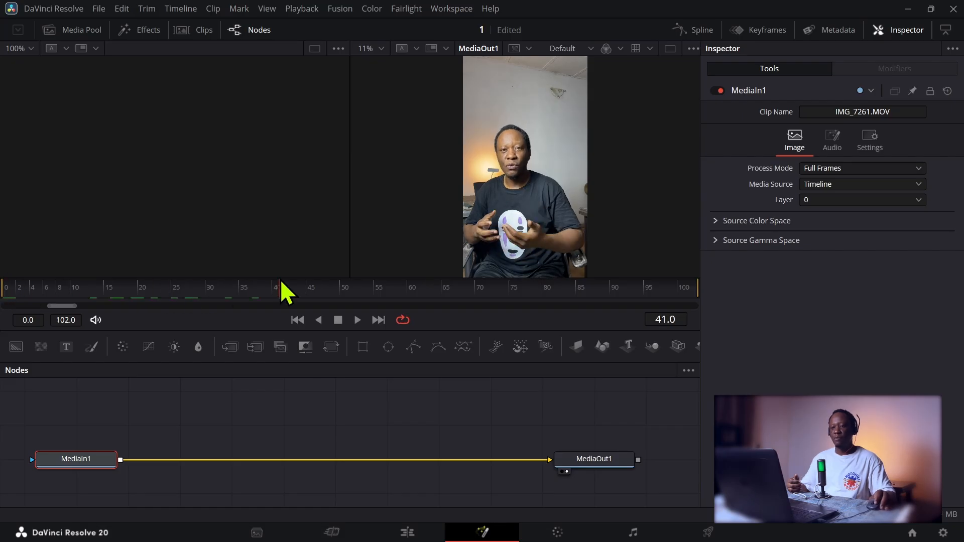
click(357, 320)
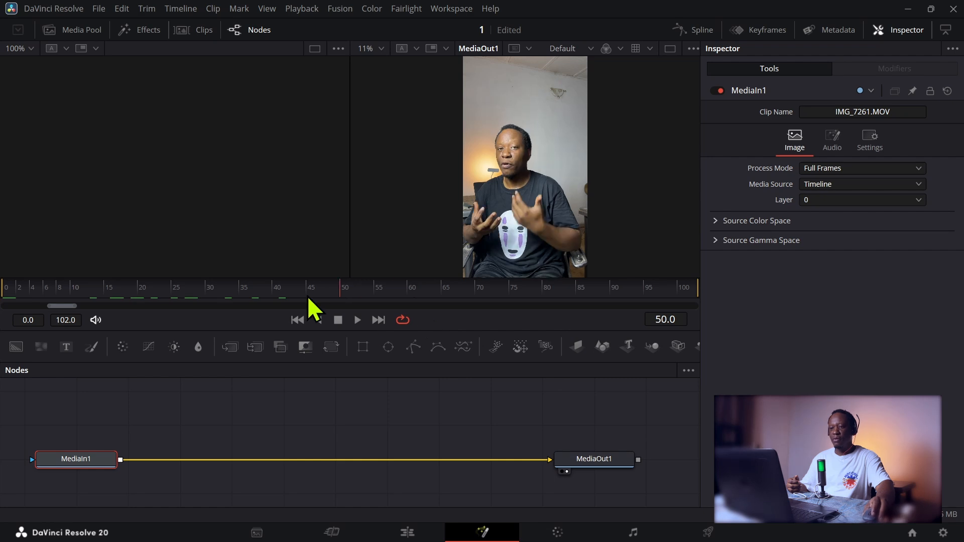
drag(308, 297, 16, 297)
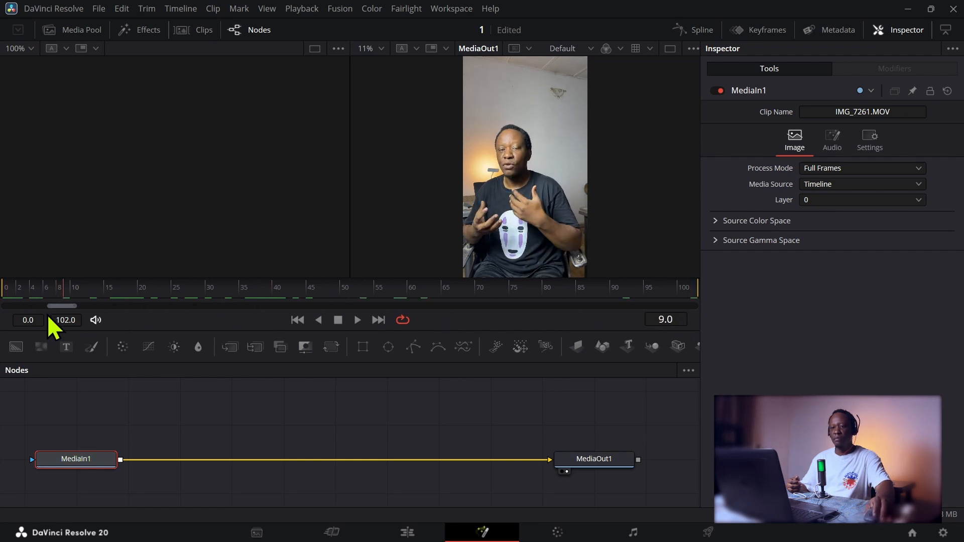
mouse_move(48, 317)
mouse_down()
mouse_move(95, 303)
mouse_move(22, 305)
mouse_move(43, 303)
mouse_up()
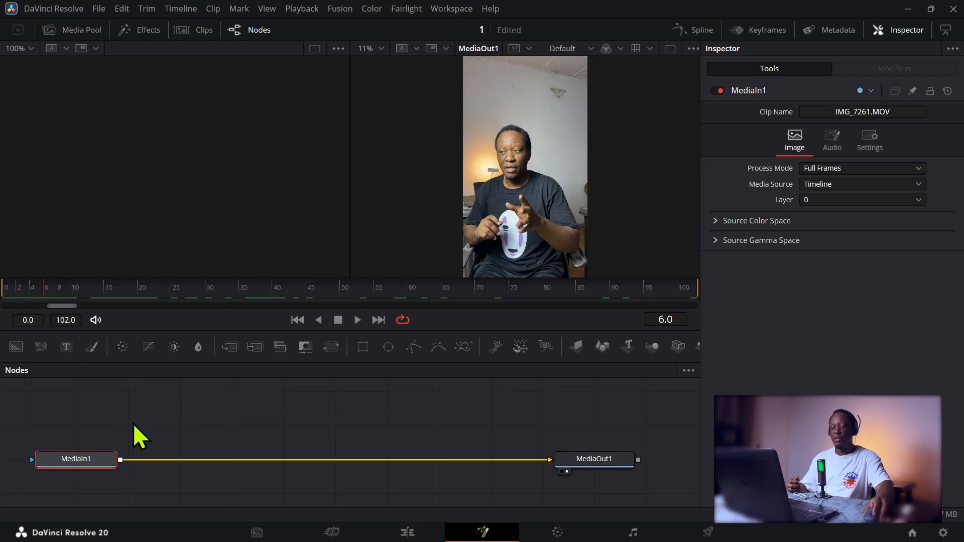
Step: Insert a Transform node between MediaIn1 and MediaOut1 and keyframe its Size at 1.95 on frame 6
click(329, 352)
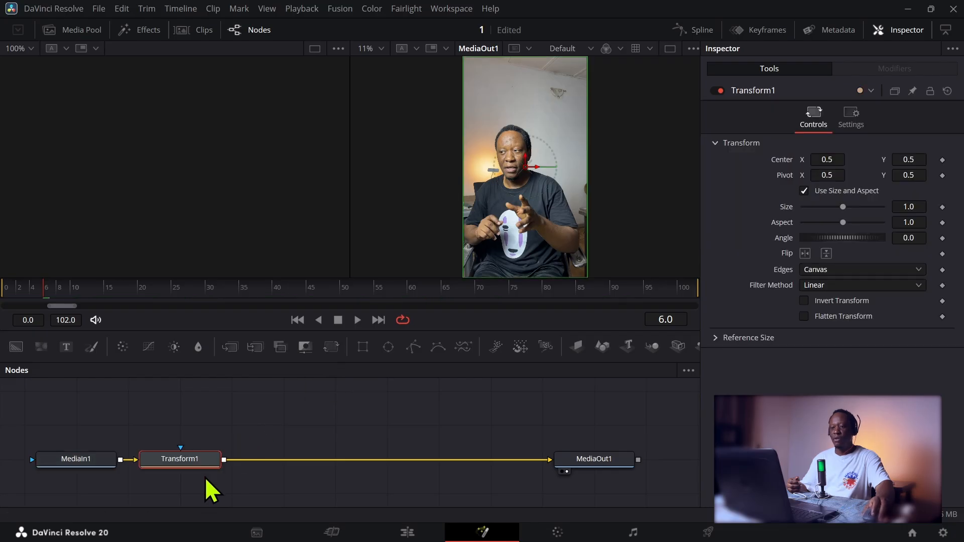
drag(203, 464, 271, 465)
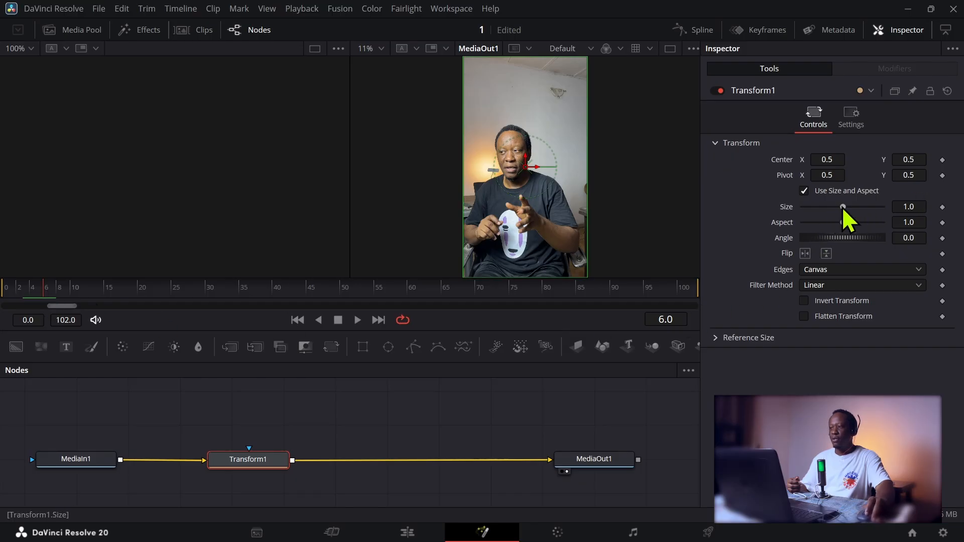
drag(843, 206, 852, 207)
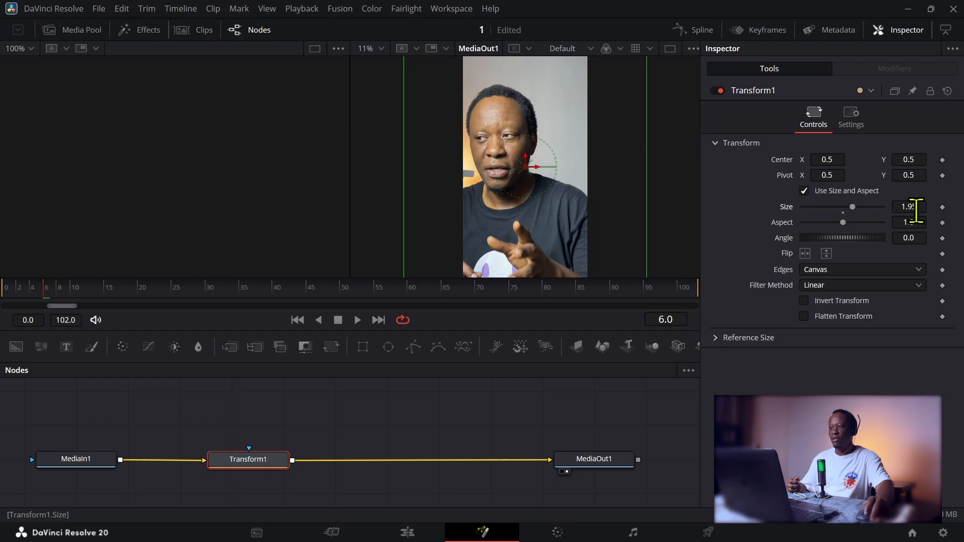
click(943, 206)
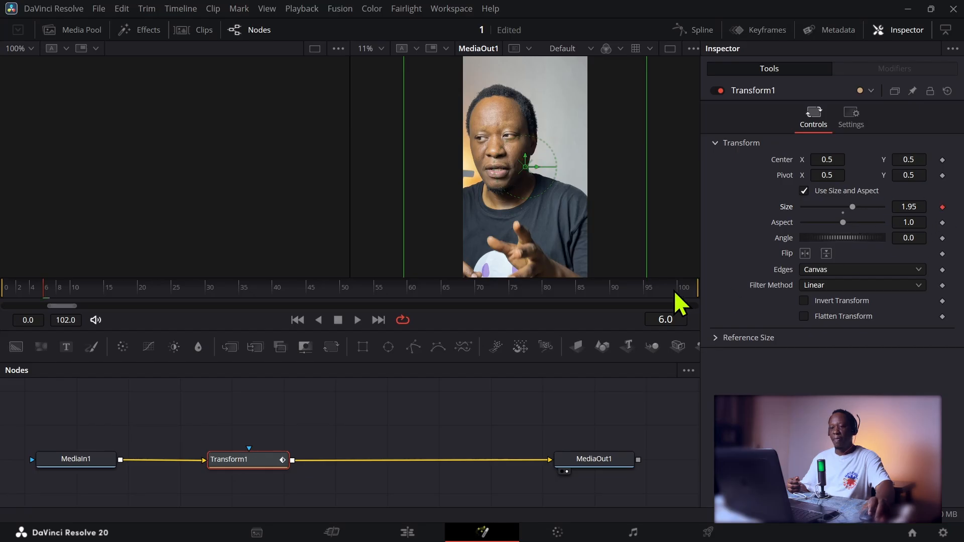
Step: Keyframe the Transform1 Size at 1.0 on frame 10 and scrub through the resulting zoom-out
drag(46, 290, 77, 292)
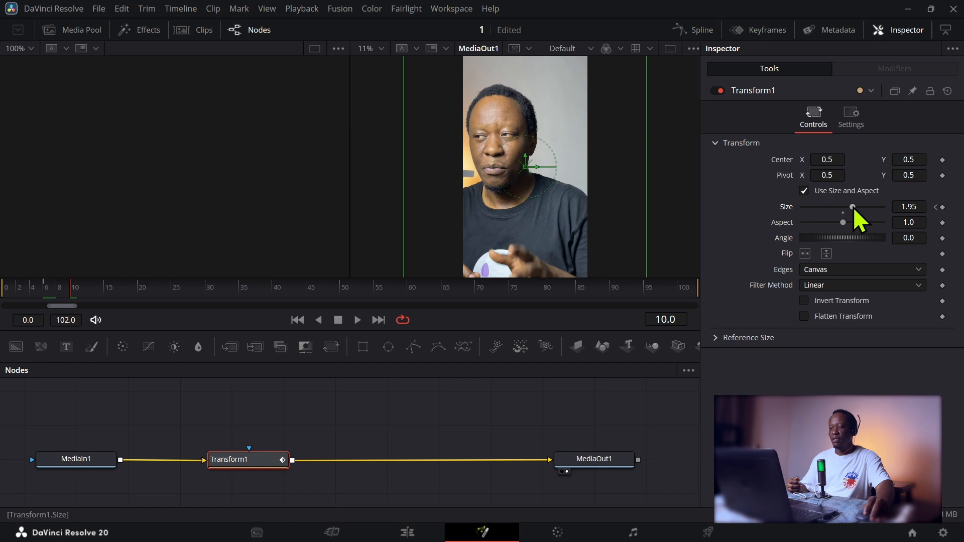
drag(854, 208, 843, 208)
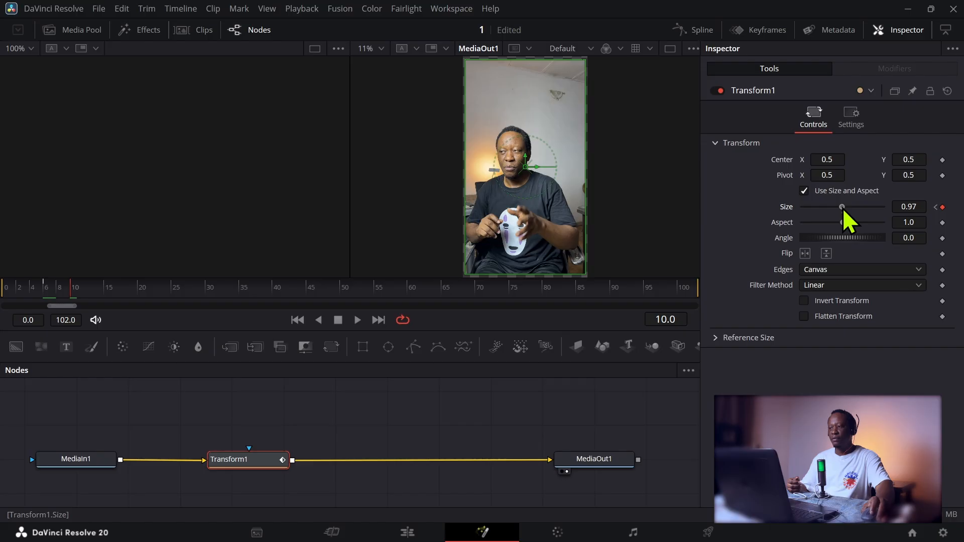
drag(843, 208, 843, 208)
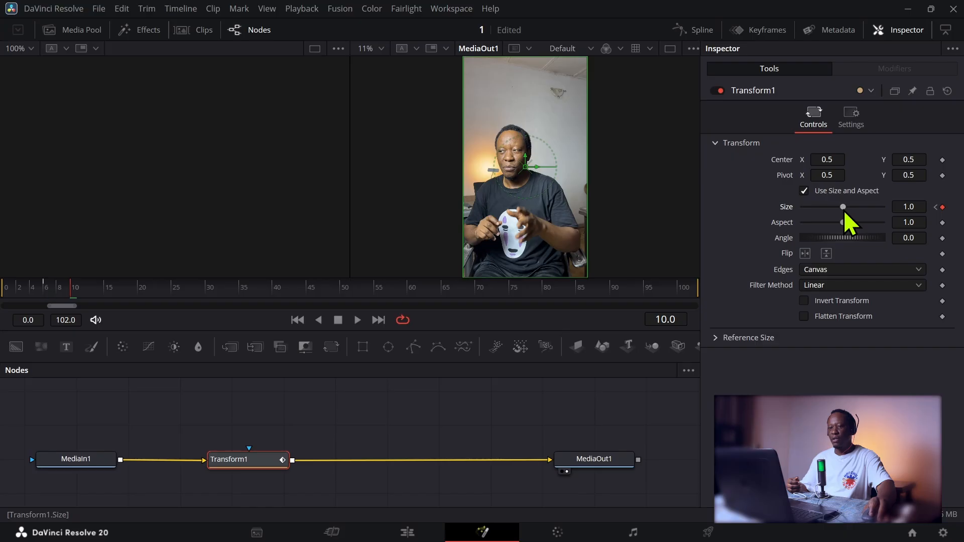
drag(11, 300, 52, 288)
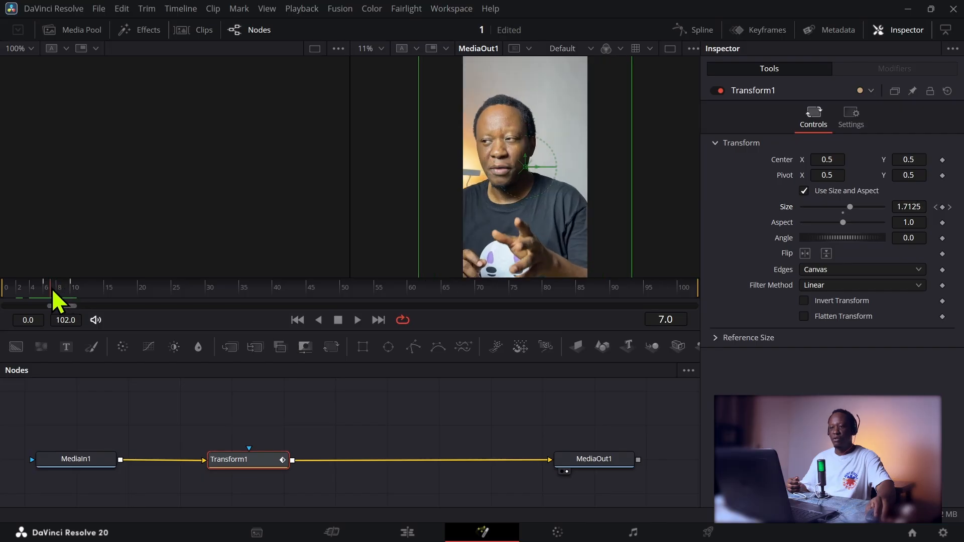
Step: Show the Transform1 Size curve in the Spline editor, fit it to view and enlarge the graph area with the Inspector hidden
click(684, 32)
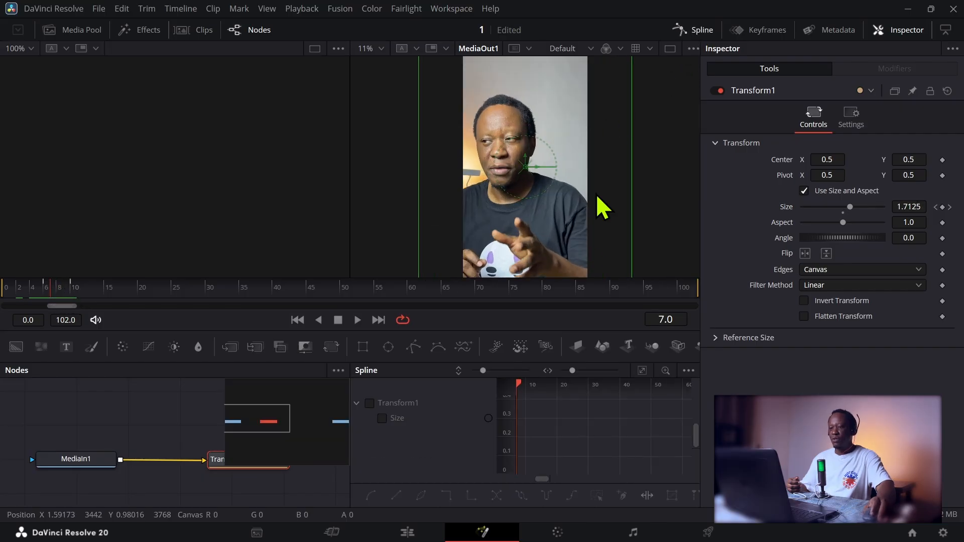
click(369, 403)
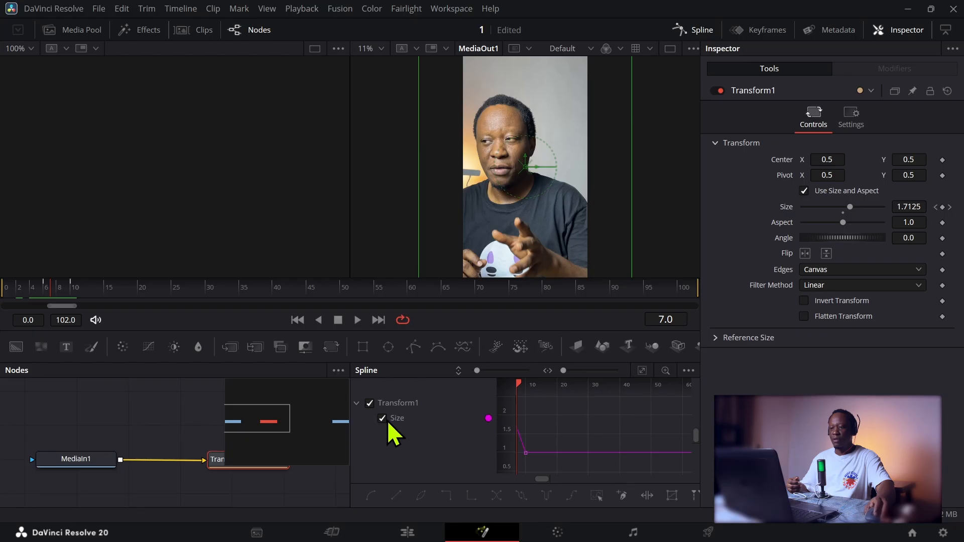
click(647, 374)
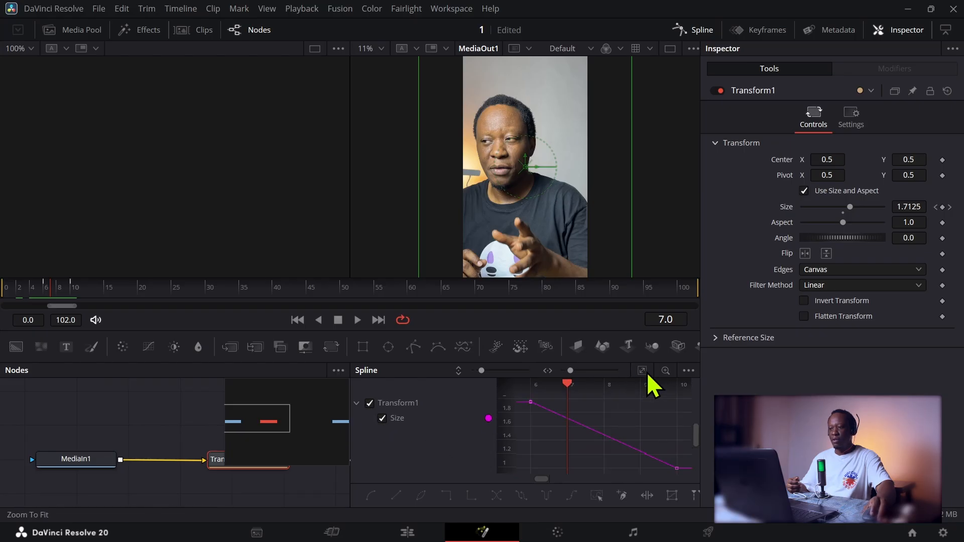
click(892, 28)
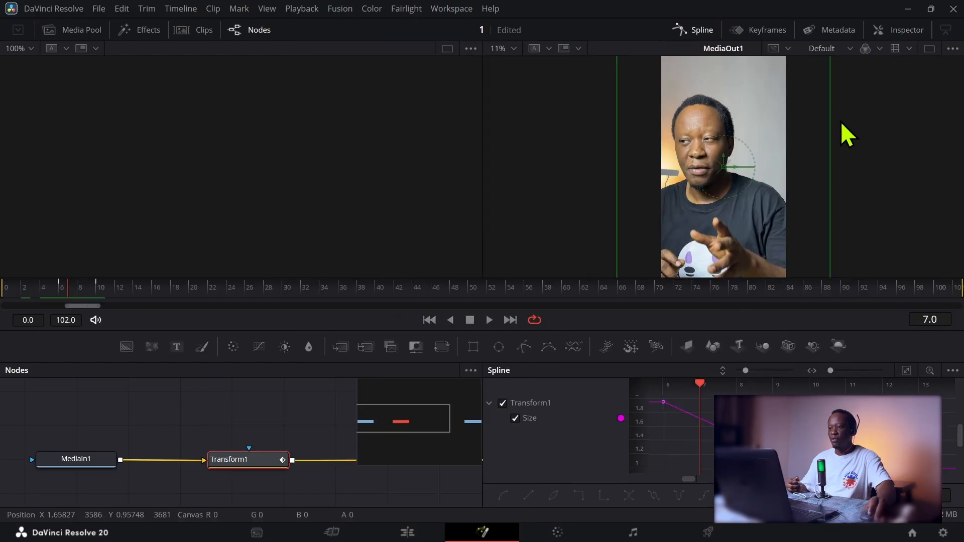
drag(630, 400, 475, 392)
drag(489, 360, 468, 263)
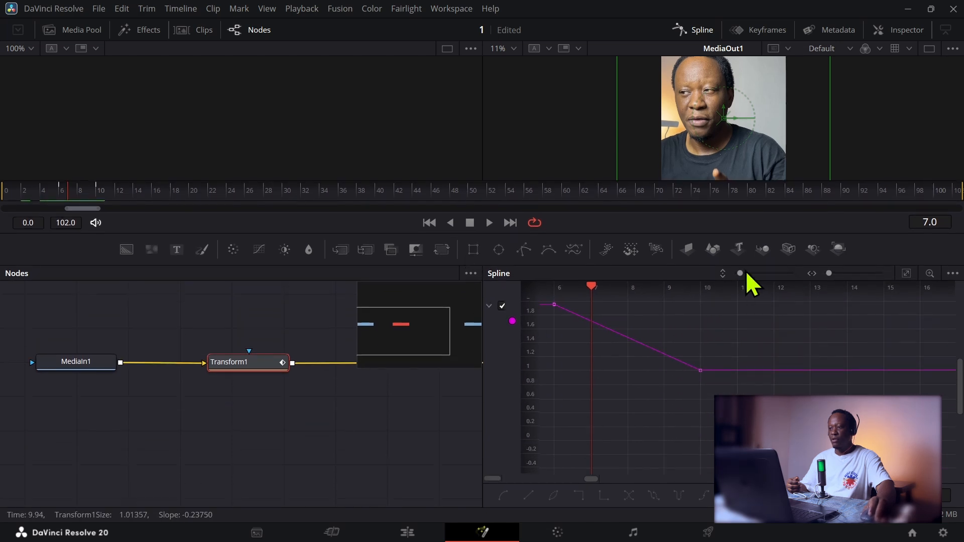
drag(739, 272, 738, 273)
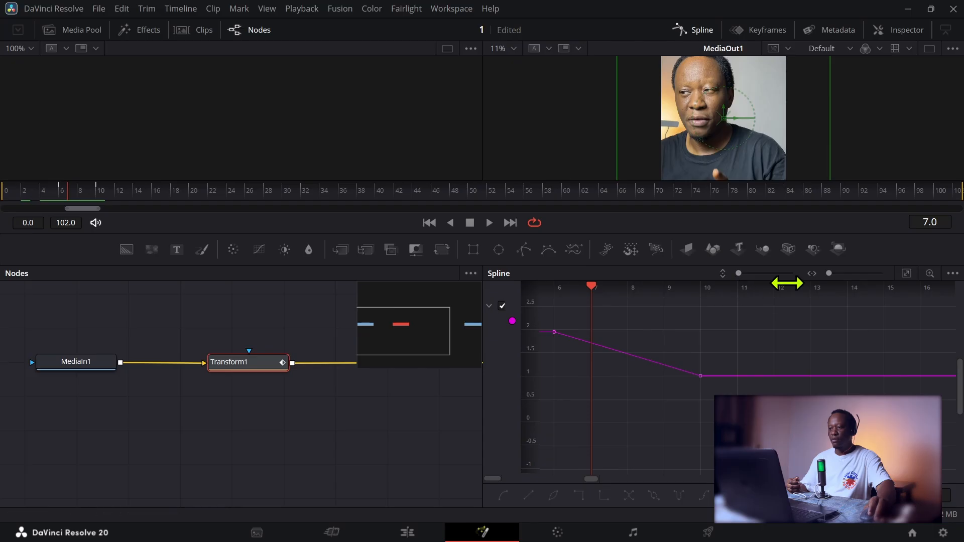
Step: Apply an Out Cubic ease to both Size keyframes and fine-tune the curve's handles
drag(719, 313, 552, 431)
right_click(567, 337)
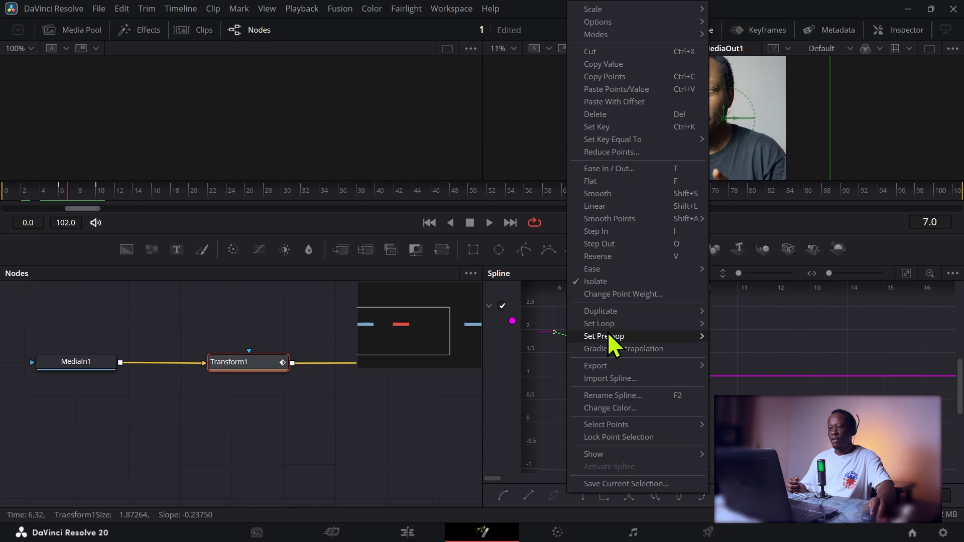
mouse_move(605, 272)
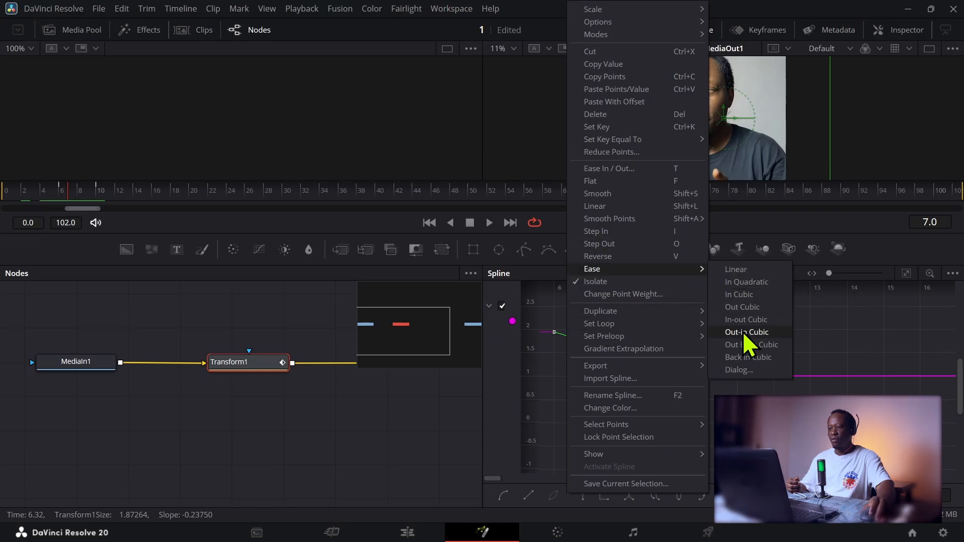
click(738, 308)
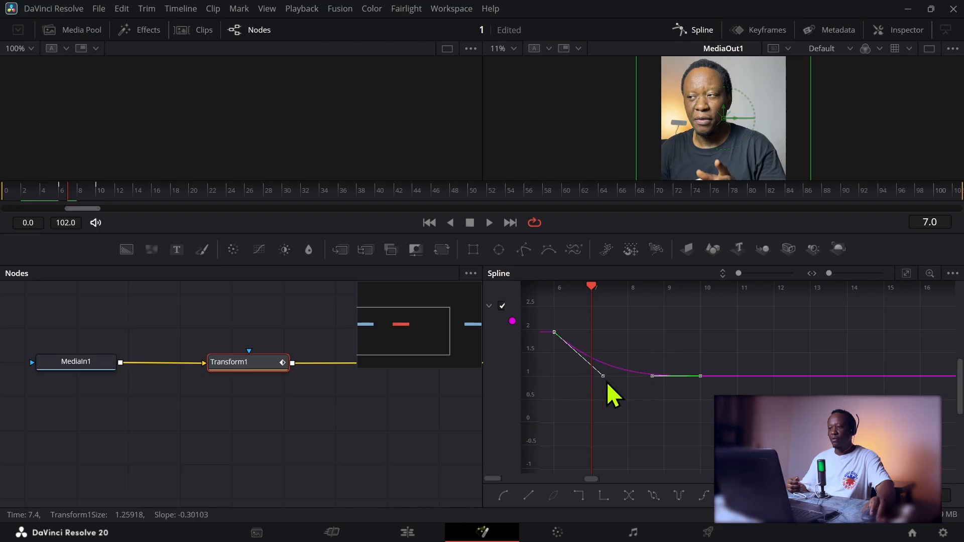
drag(602, 376, 646, 381)
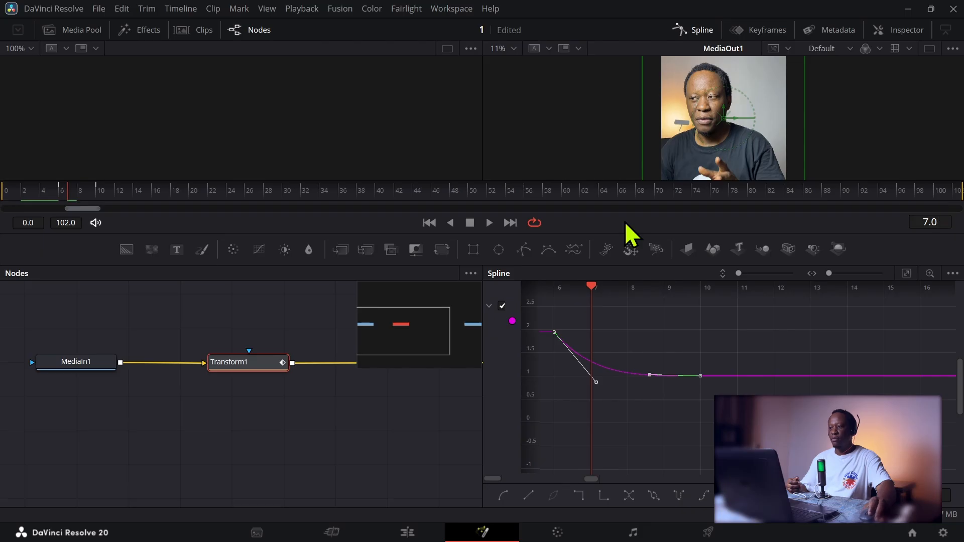
Step: Play the clip from its first frames and scrub around the two Size keyframes to review the eased zoom-out
drag(631, 232, 631, 339)
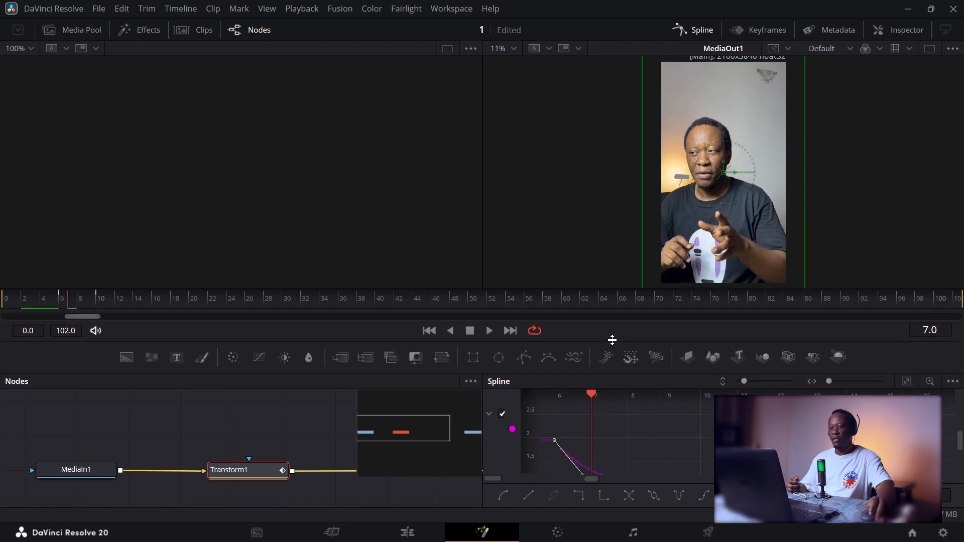
drag(68, 298, 5, 299)
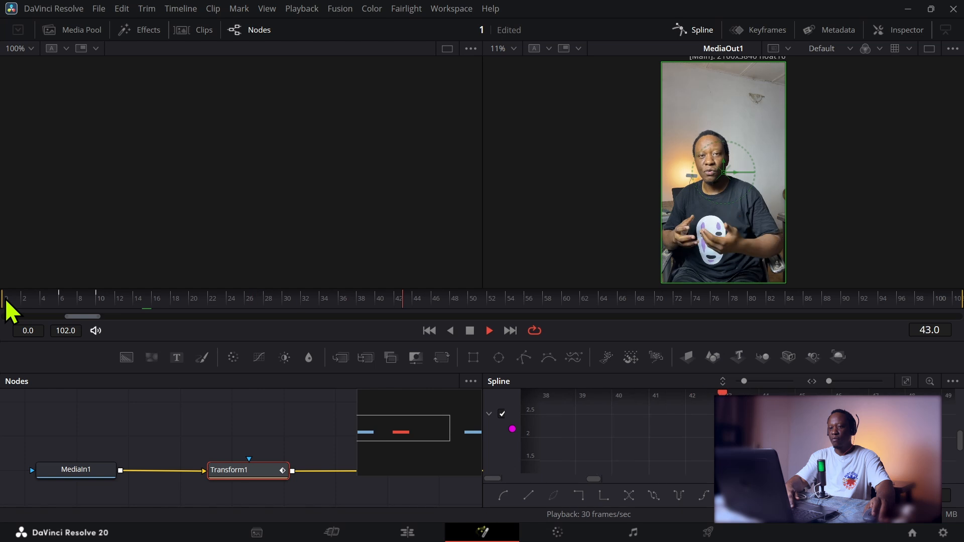
click(19, 299)
key(space)
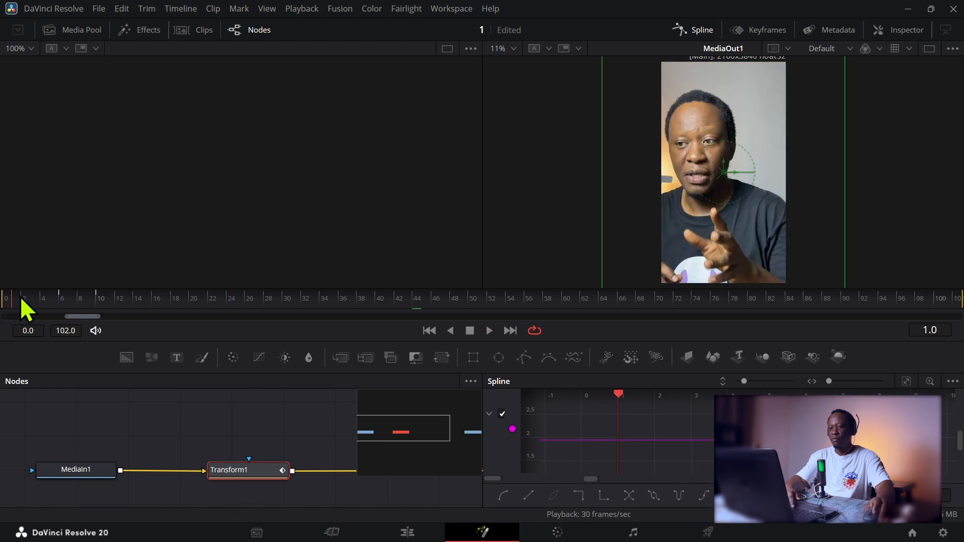
key(space)
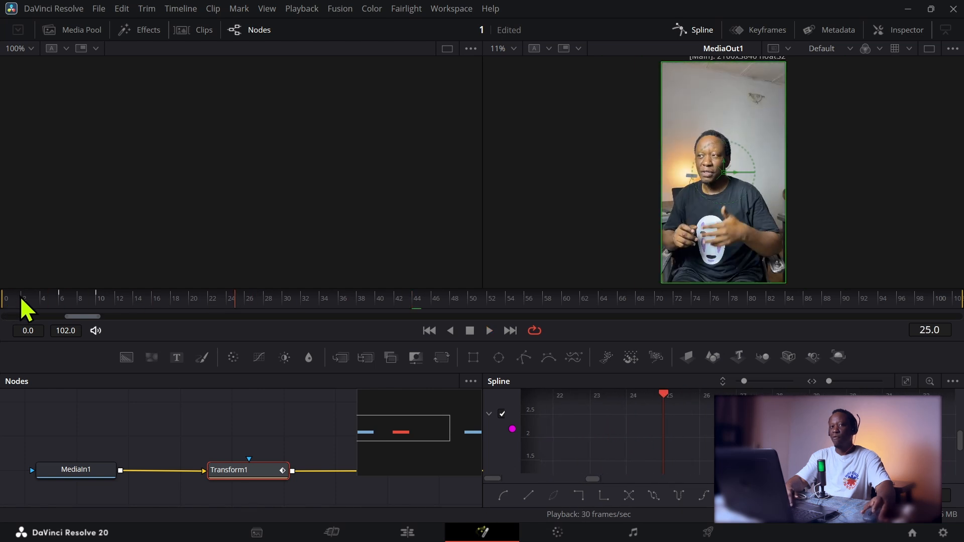
drag(95, 294, 113, 307)
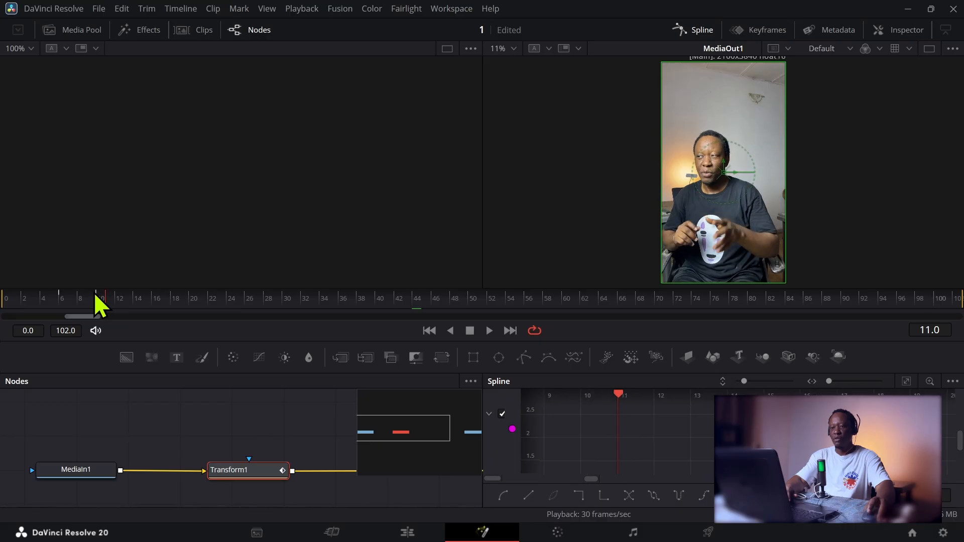
key(Left)
key(Left)
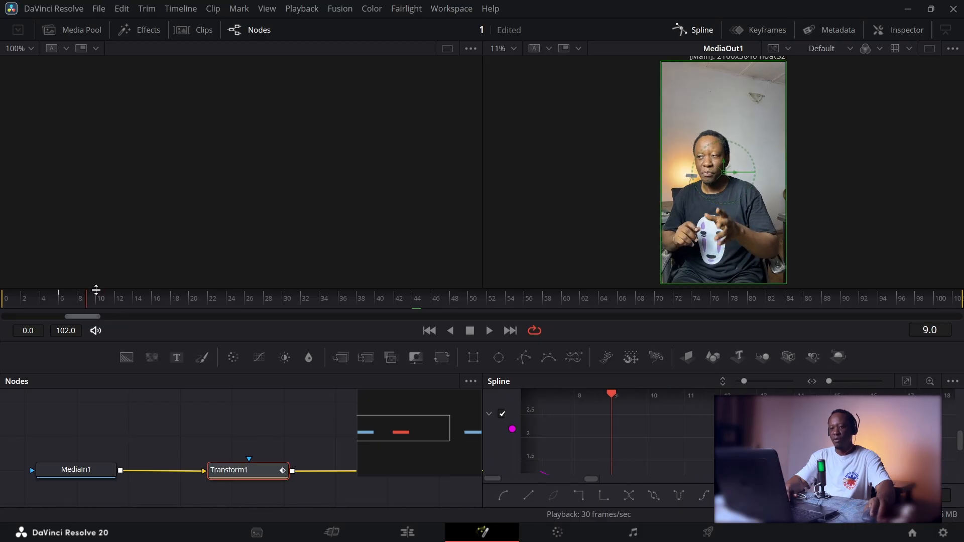
drag(97, 294, 175, 301)
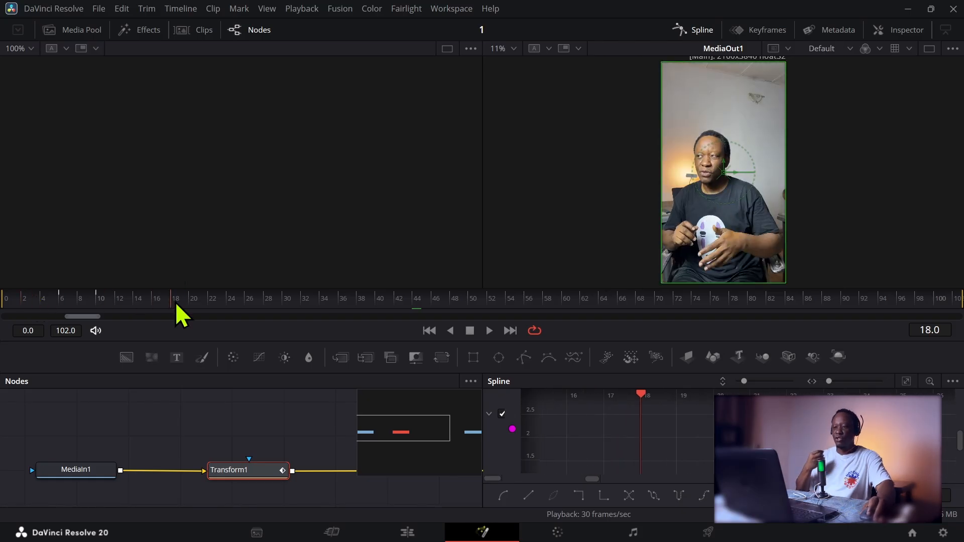
drag(176, 304, 47, 308)
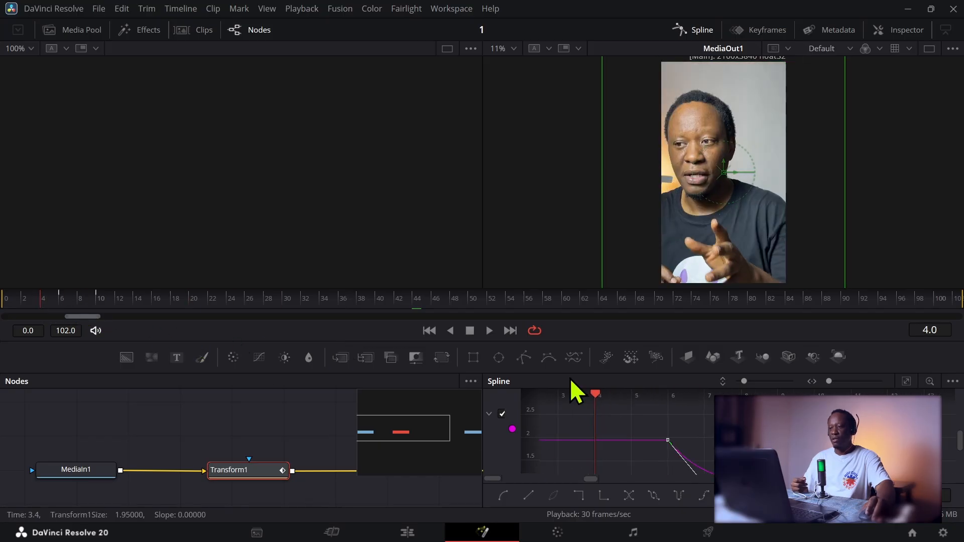
Step: Shift both Size keyframes two frames earlier on the spline, to frames 4 and 8, and adjust the end keyframe's handle
drag(567, 374, 567, 254)
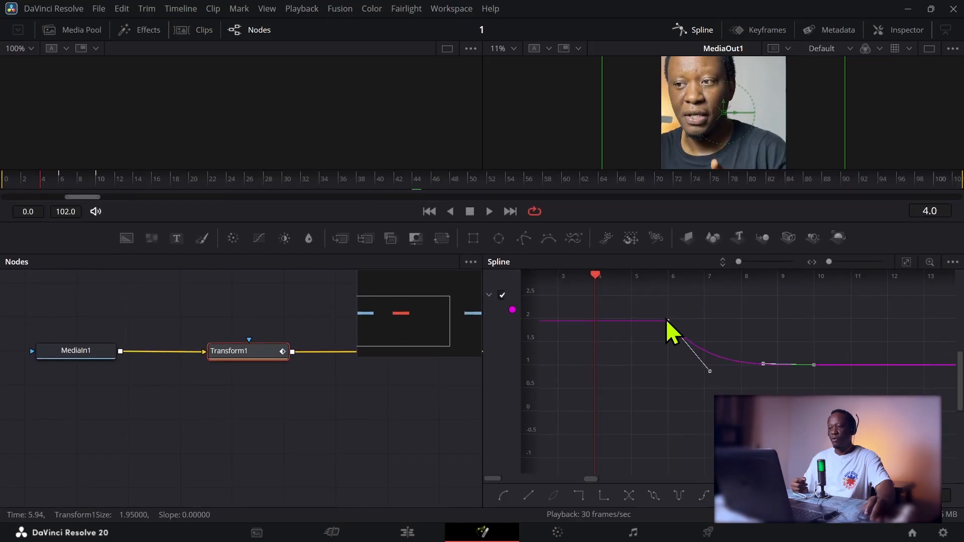
click(667, 321)
drag(668, 322, 592, 326)
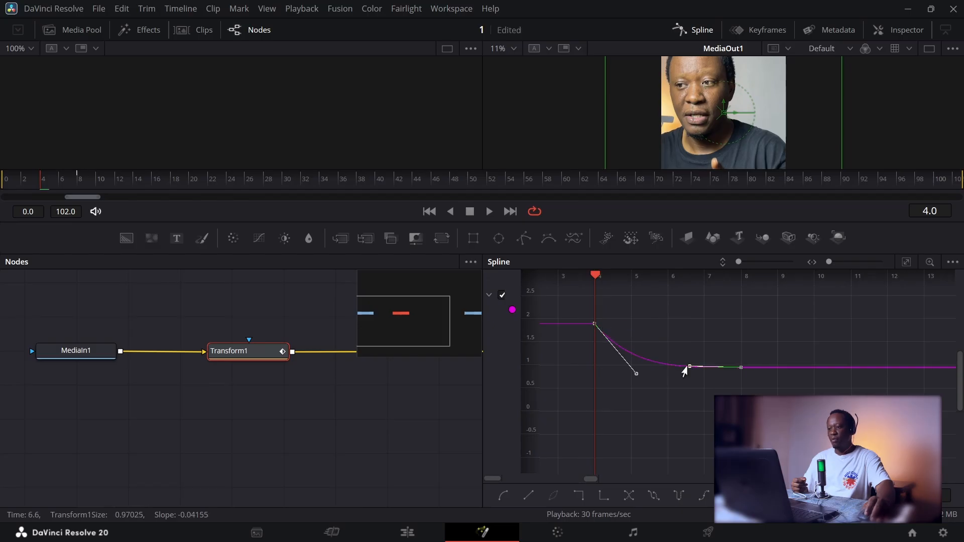
drag(685, 369, 686, 385)
Step: Replay the retimed zoom-out from the first frames in the enlarged viewer and return to the Edit page
drag(639, 221, 639, 362)
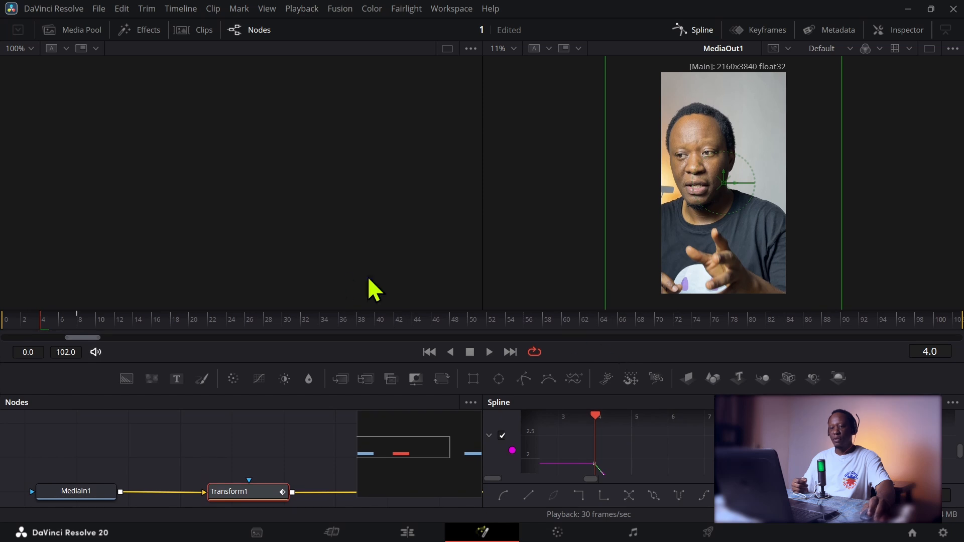
key(space)
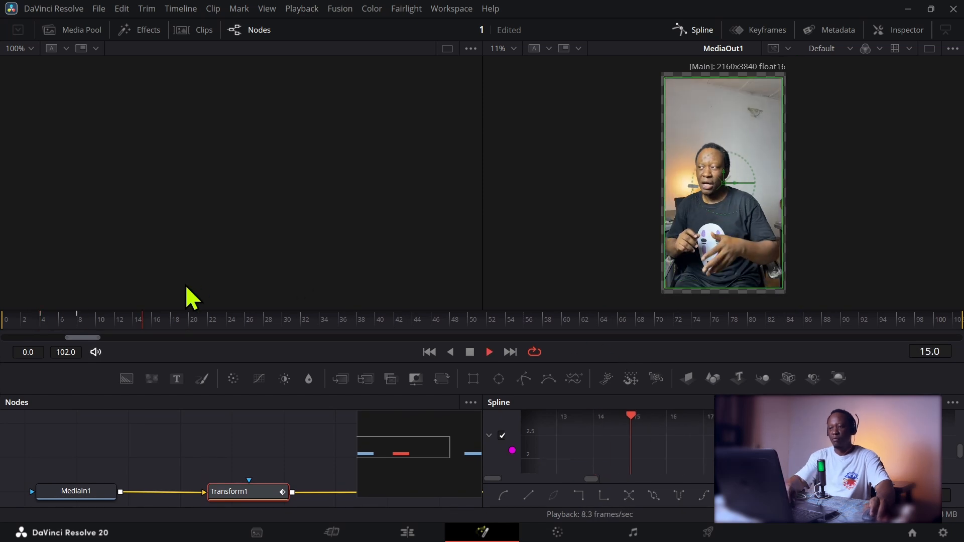
click(29, 321)
click(26, 315)
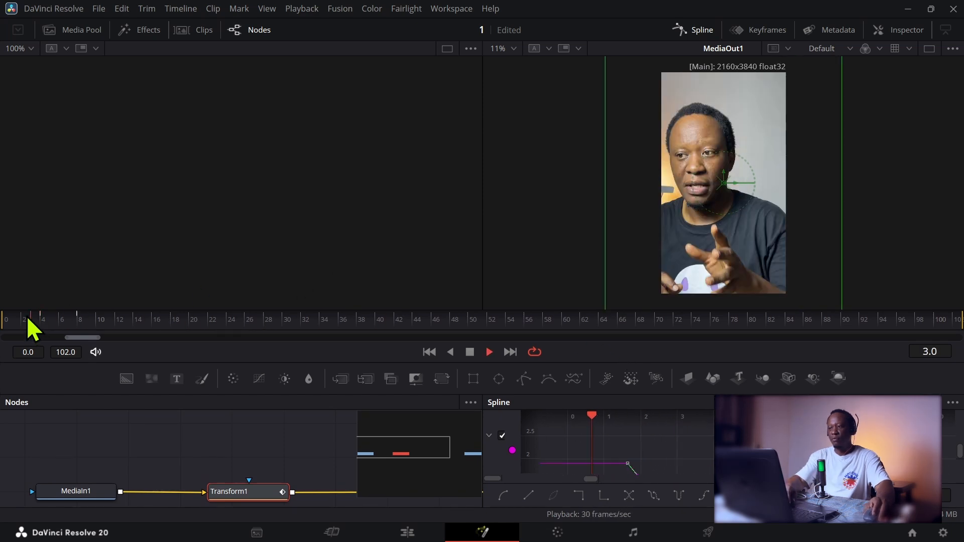
click(27, 321)
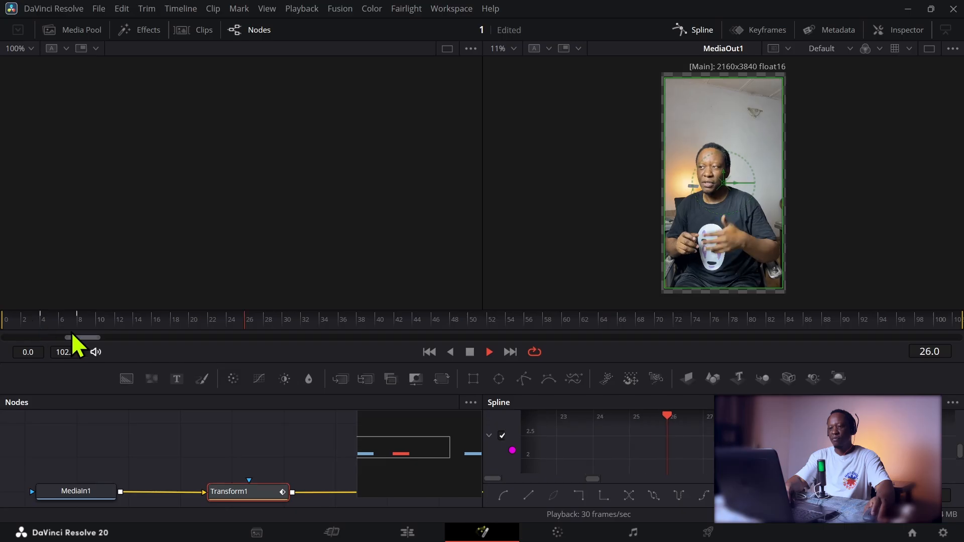
key(space)
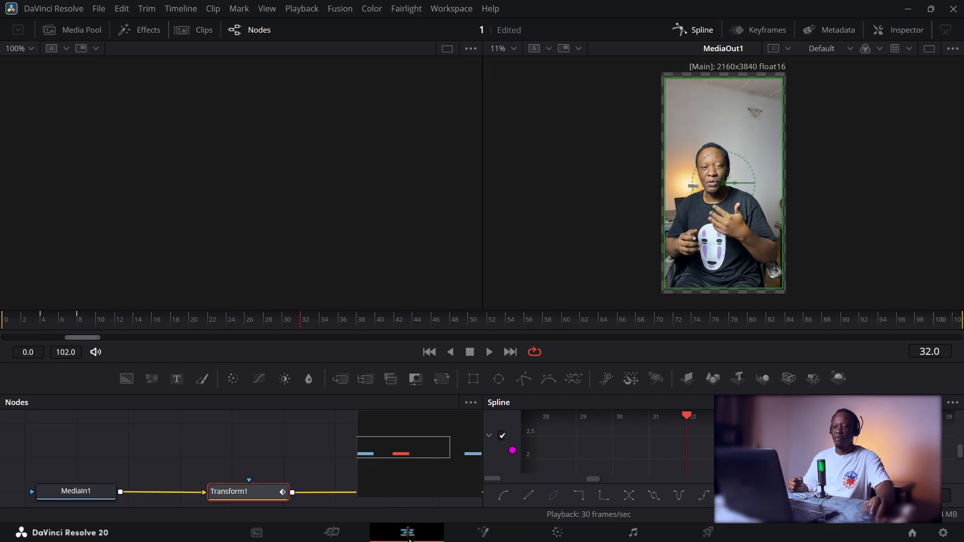
click(408, 535)
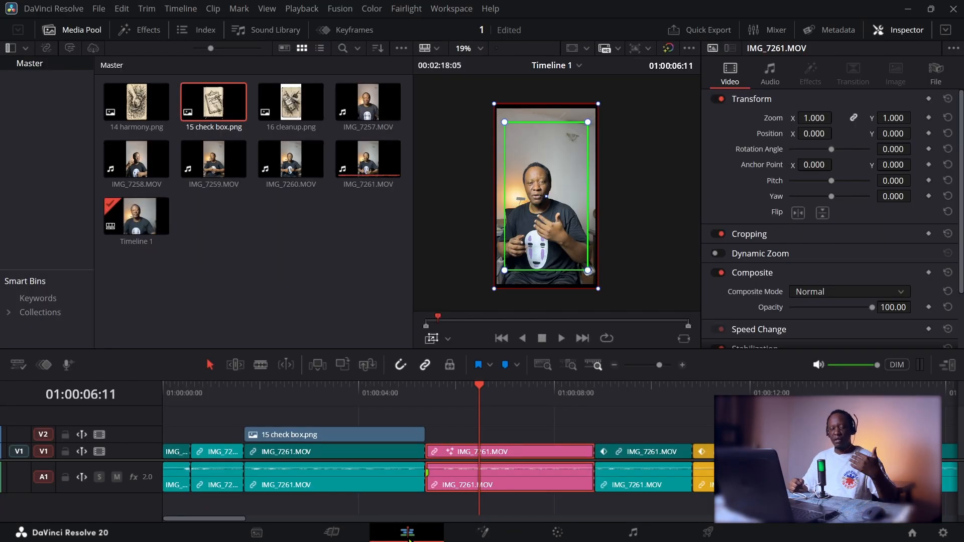